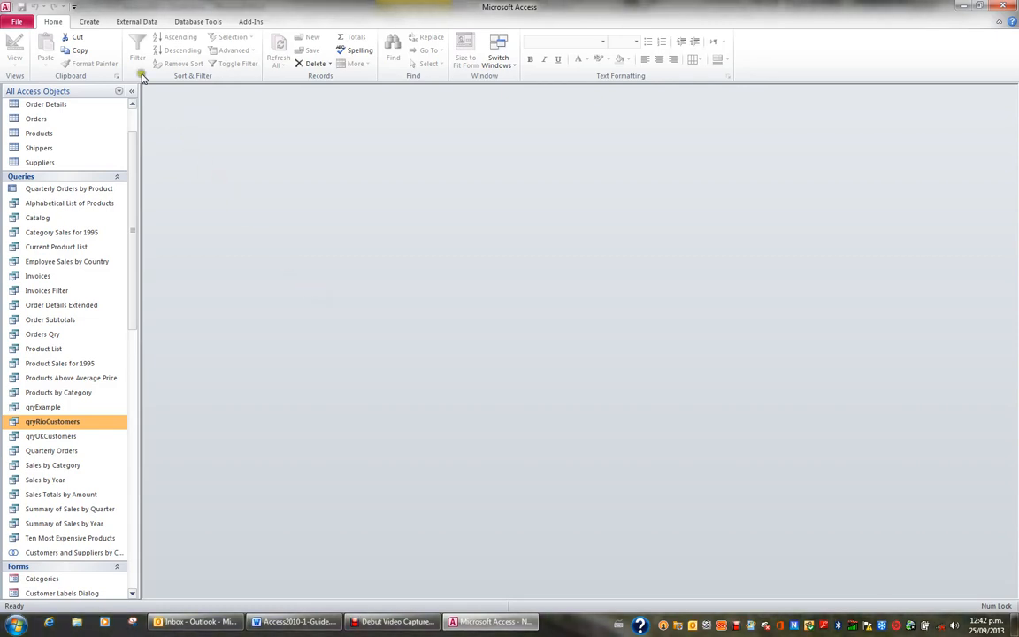
# - Create a new query in design view with the Products table and enlarge its field list to show every field
pyautogui.click(92, 22)
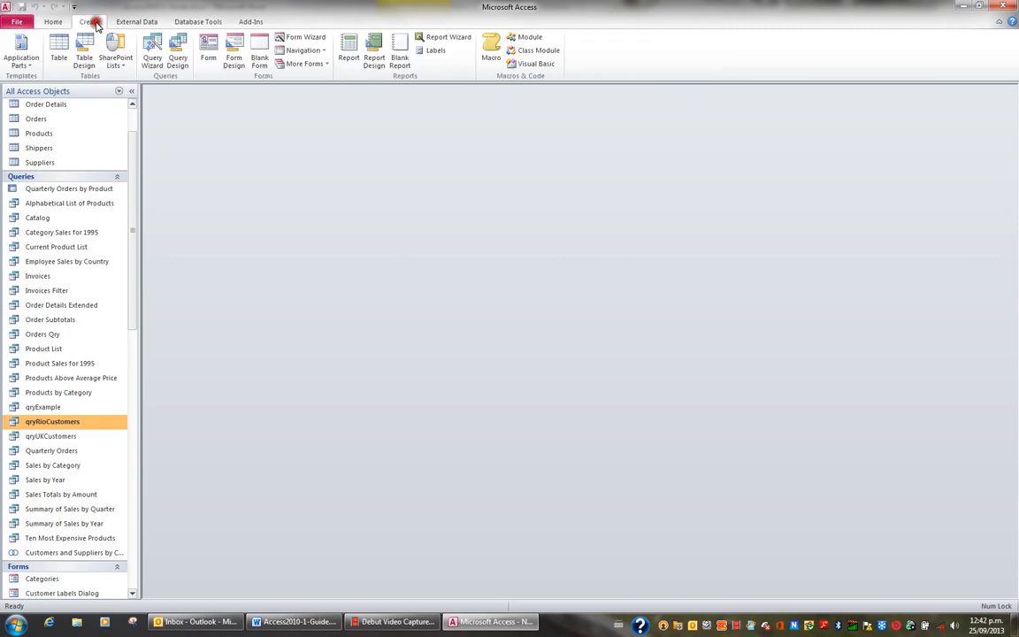
pyautogui.click(178, 61)
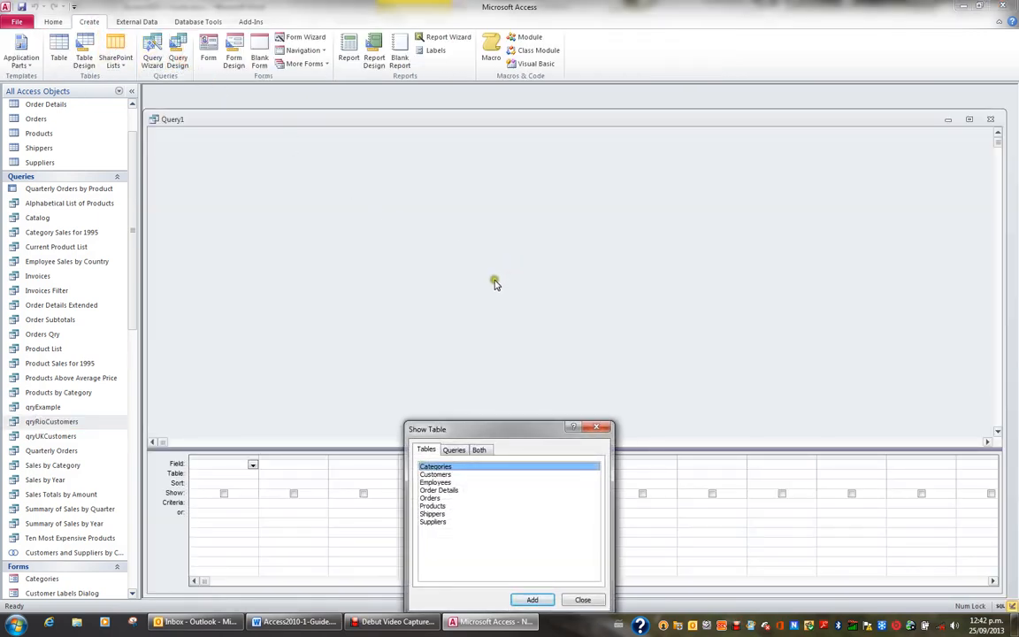
pyautogui.click(500, 507)
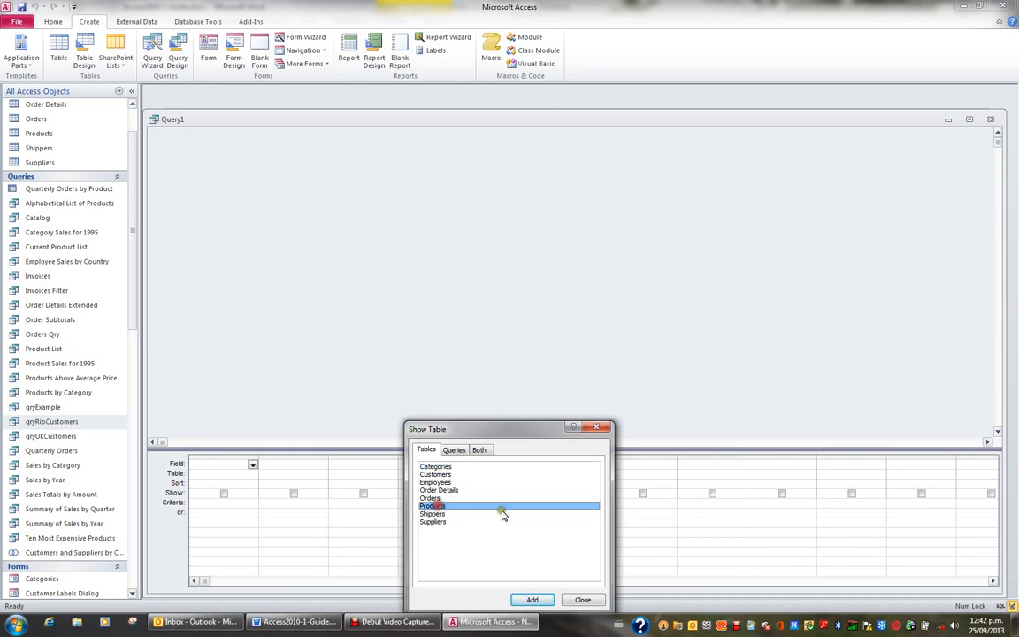
pyautogui.click(535, 599)
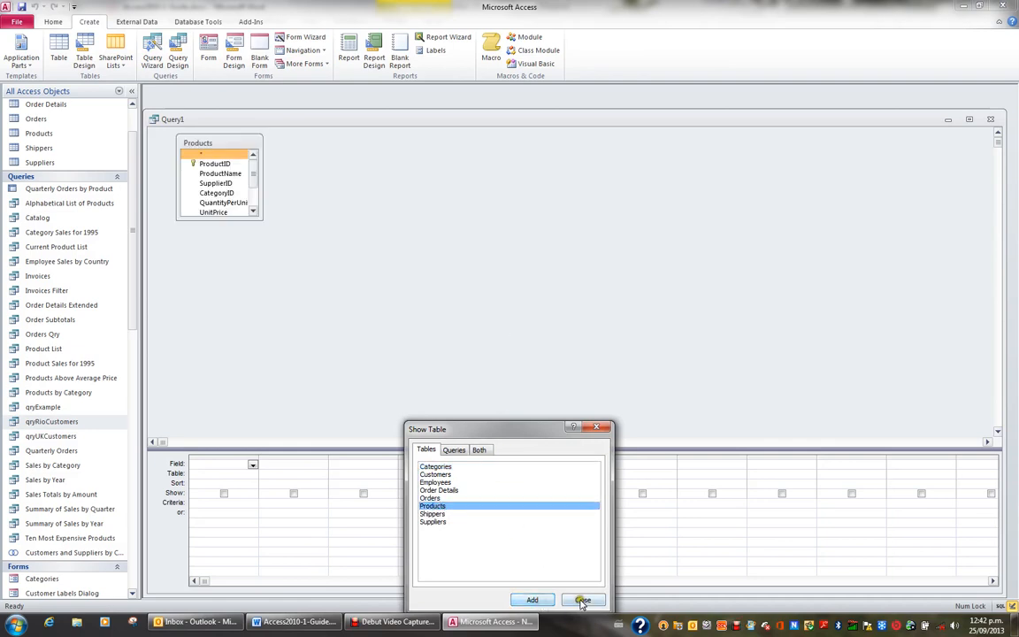
pyautogui.click(583, 600)
pyautogui.moveTo(260, 218); pyautogui.dragTo(289, 319)
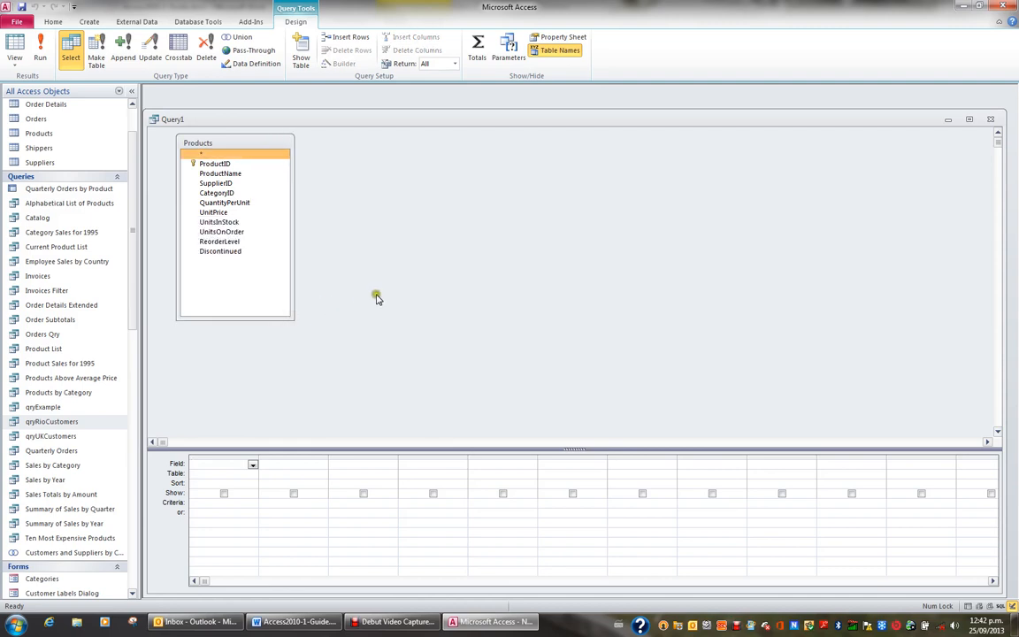
# - Add the ProductName field to the query grid and add the Categories table to the query
pyautogui.doubleClick(220, 174)
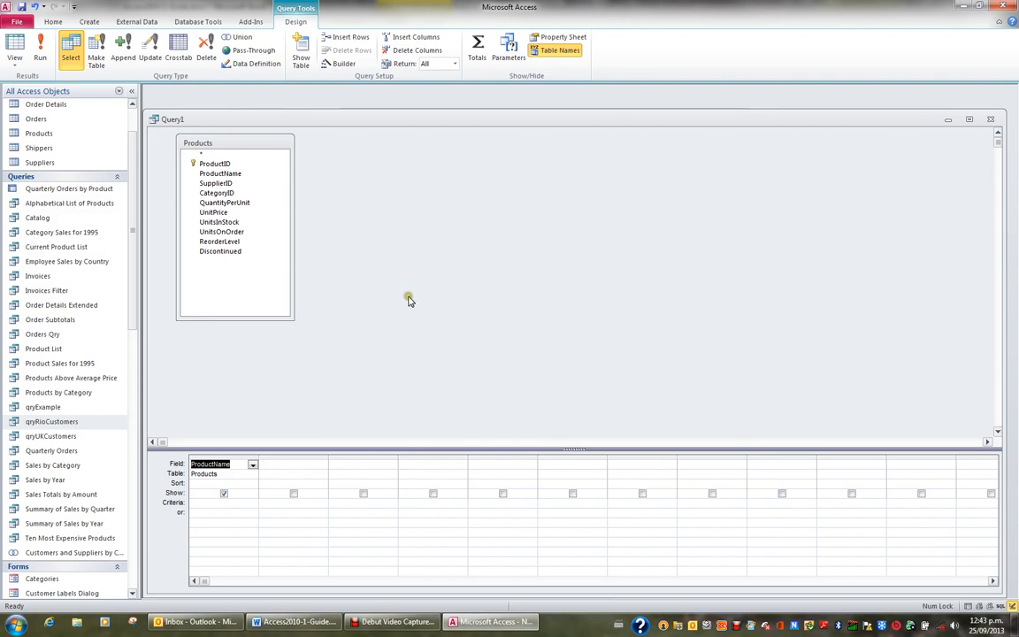
pyautogui.click(302, 62)
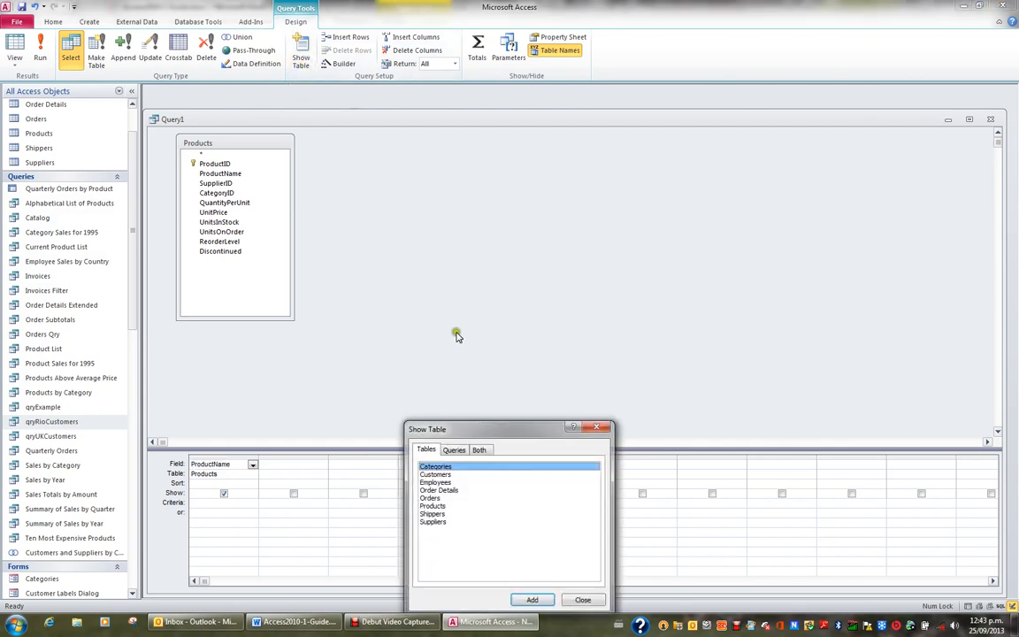
pyautogui.click(531, 600)
pyautogui.click(582, 600)
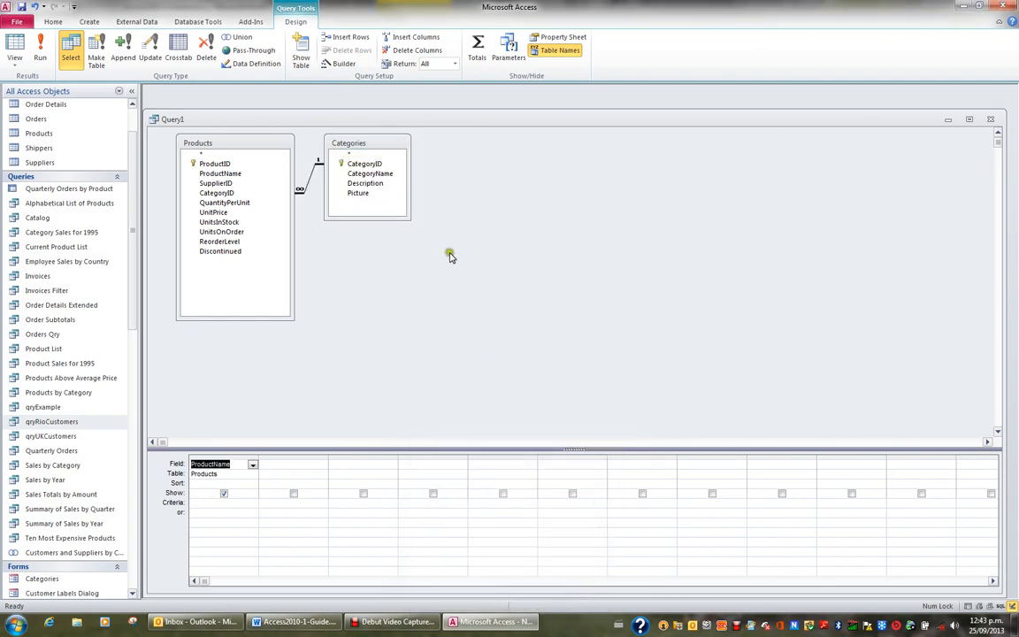
pyautogui.click(364, 165)
pyautogui.moveTo(364, 170); pyautogui.dragTo(507, 224)
pyautogui.click(198, 164)
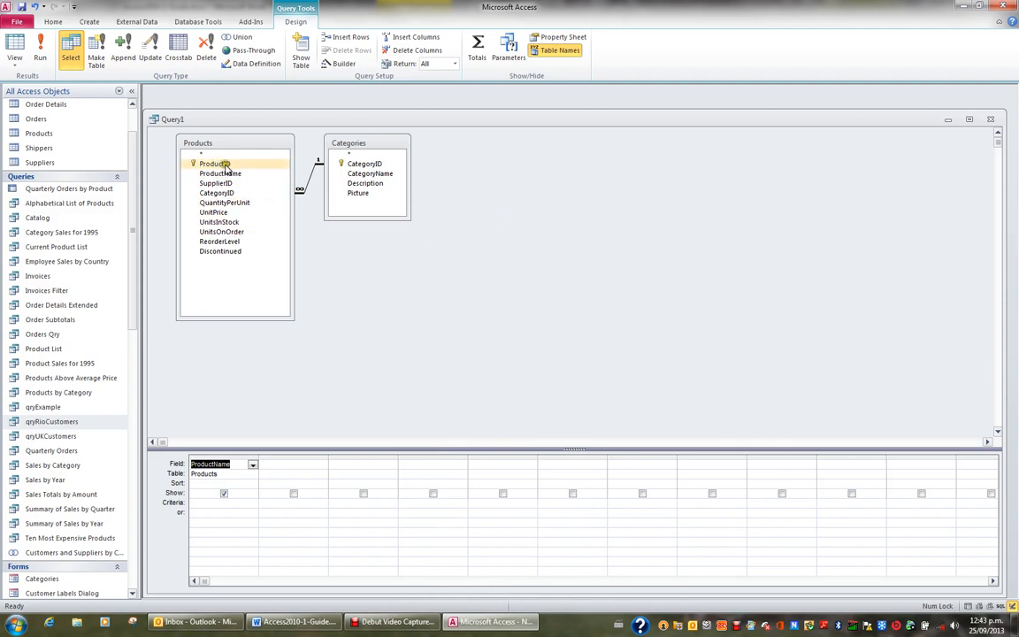
pyautogui.click(228, 214)
pyautogui.click(224, 243)
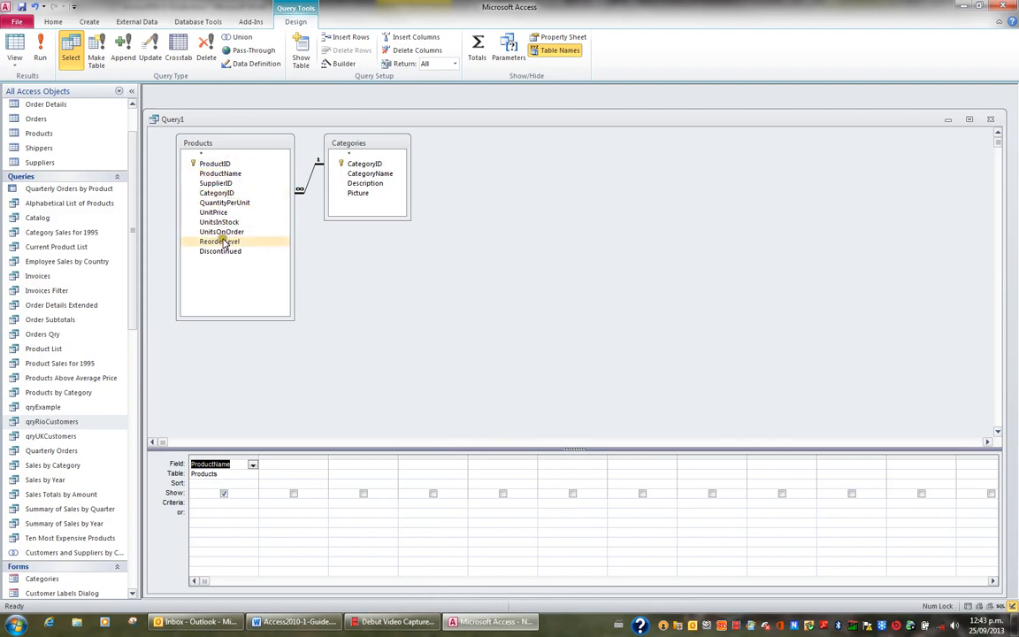
pyautogui.click(365, 205)
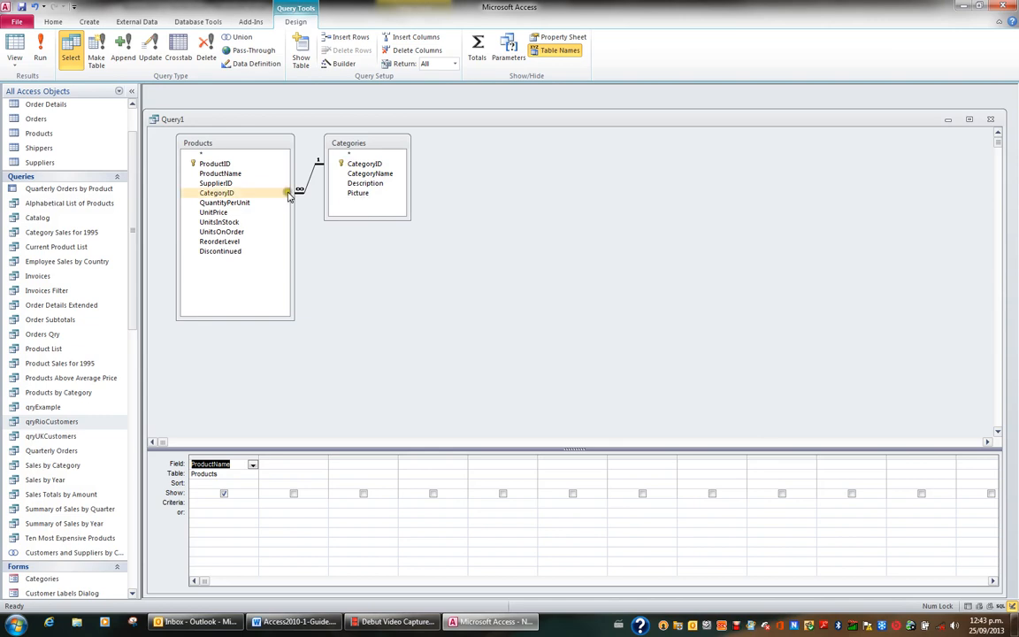
pyautogui.click(227, 230)
pyautogui.click(385, 203)
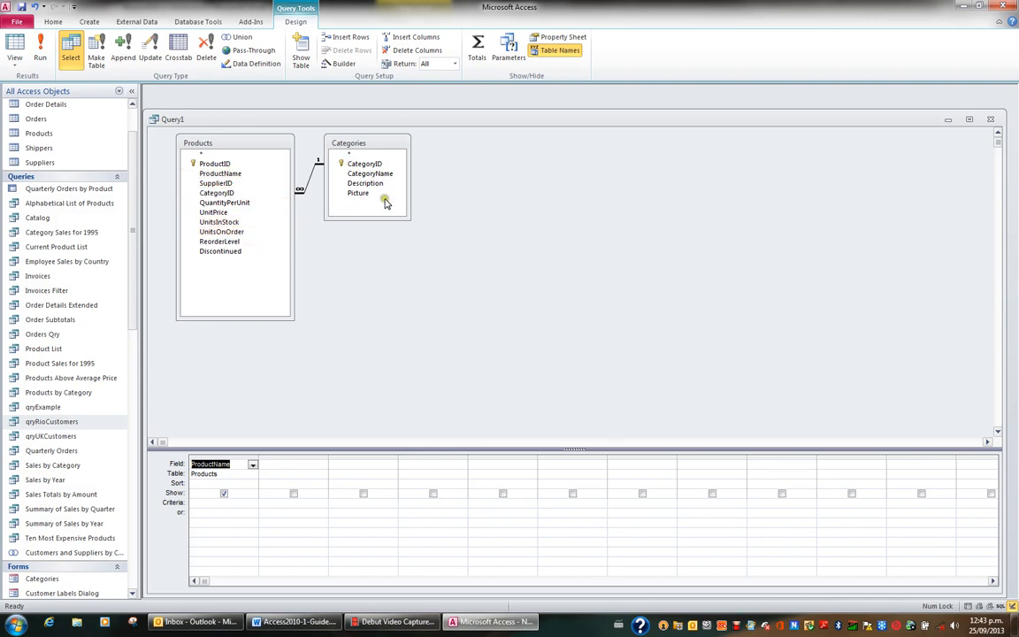
# - Add Description from Categories and UnitsOnOrder from Products to the query grid
pyautogui.click(375, 184)
pyautogui.doubleClick(374, 184)
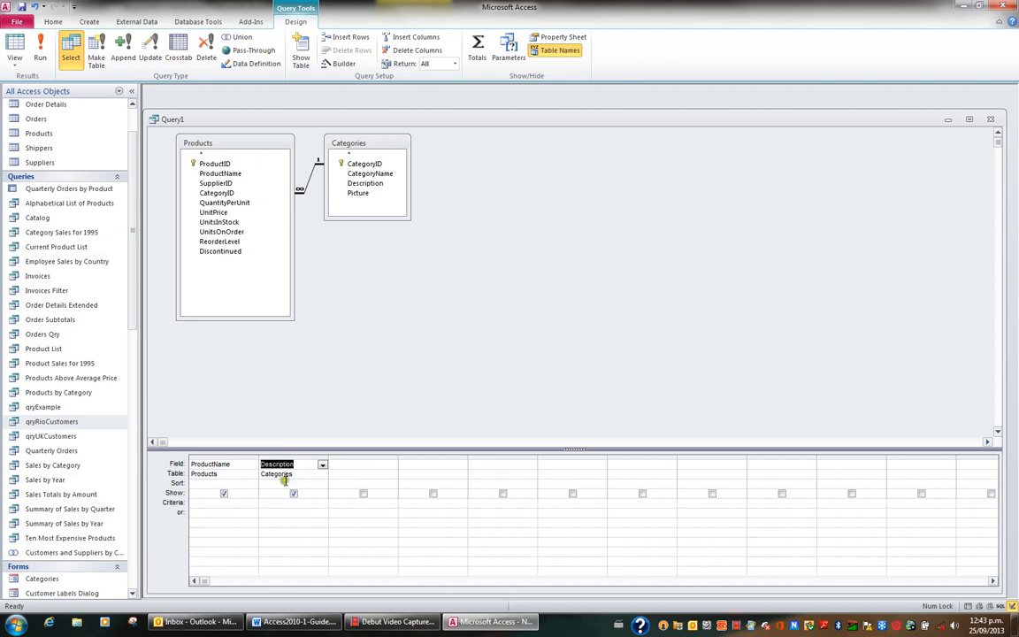
pyautogui.doubleClick(221, 233)
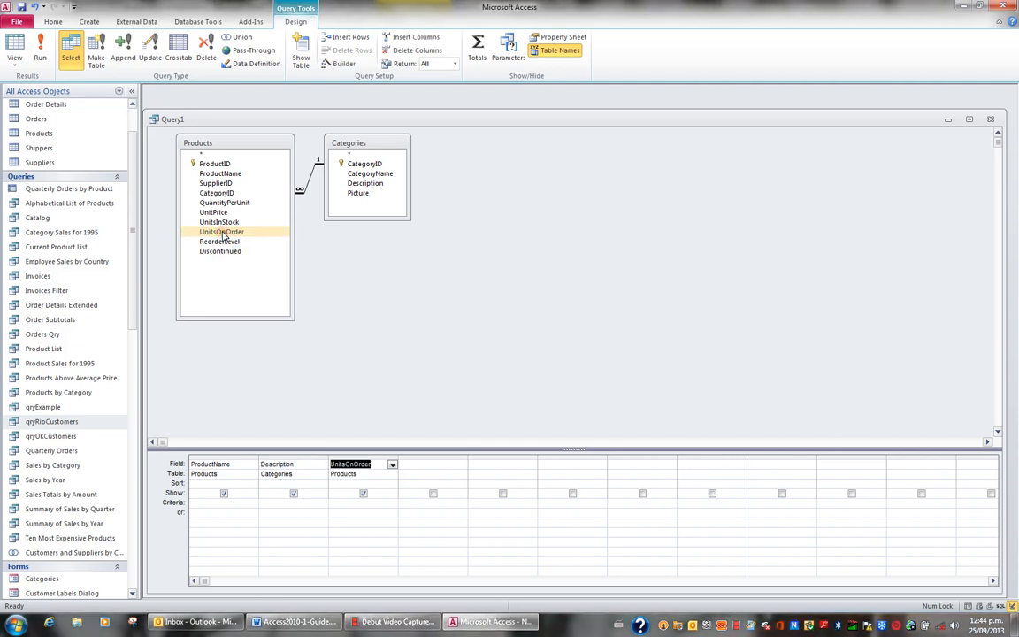
# - Set the UnitsOnOrder criterion to >0 and display the query results as a datasheet
pyautogui.click(334, 503)
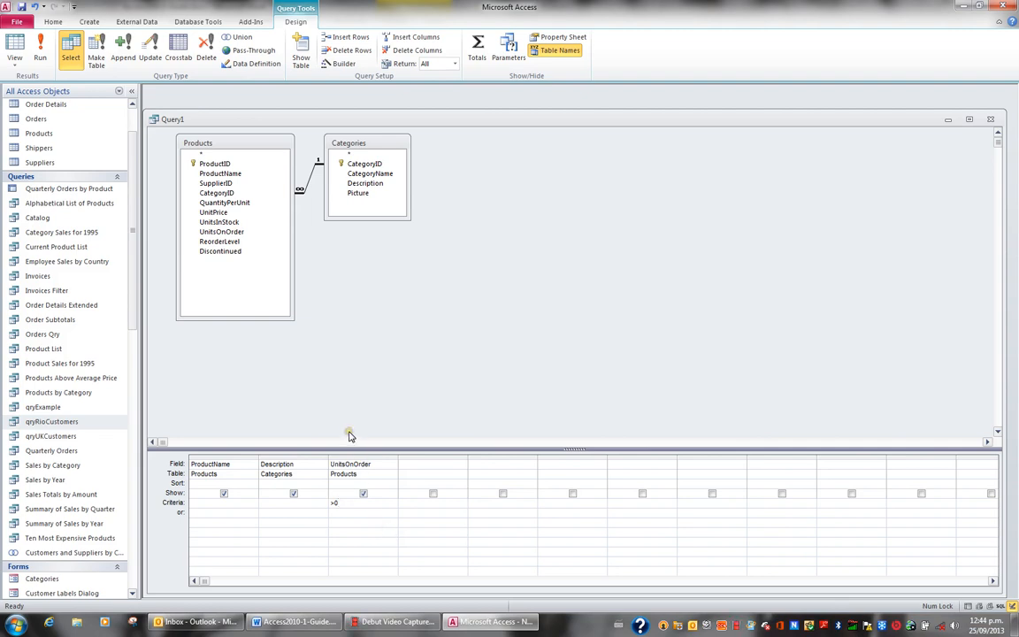
pyautogui.click(15, 51)
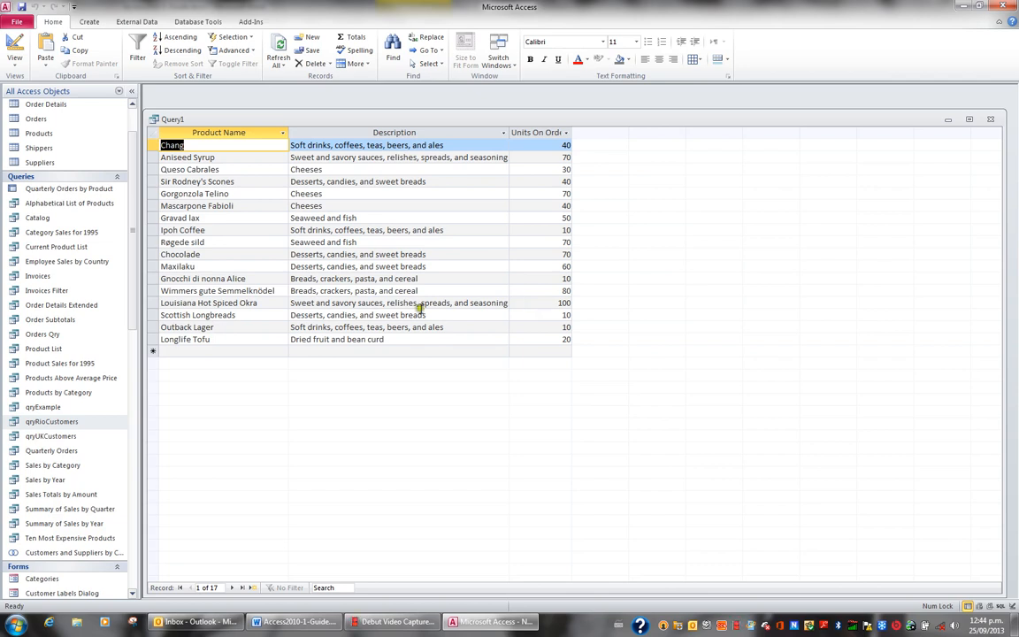
# - Save the query as qryOnOrder and close it
pyautogui.click(22, 6)
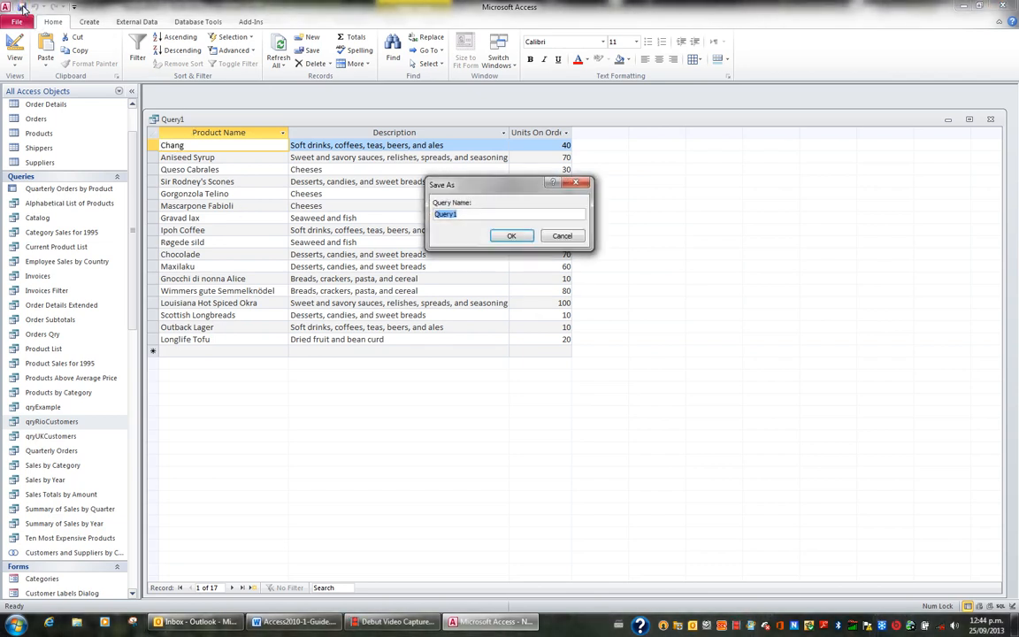
pyautogui.write('qryOnOrder')
pyautogui.click(513, 235)
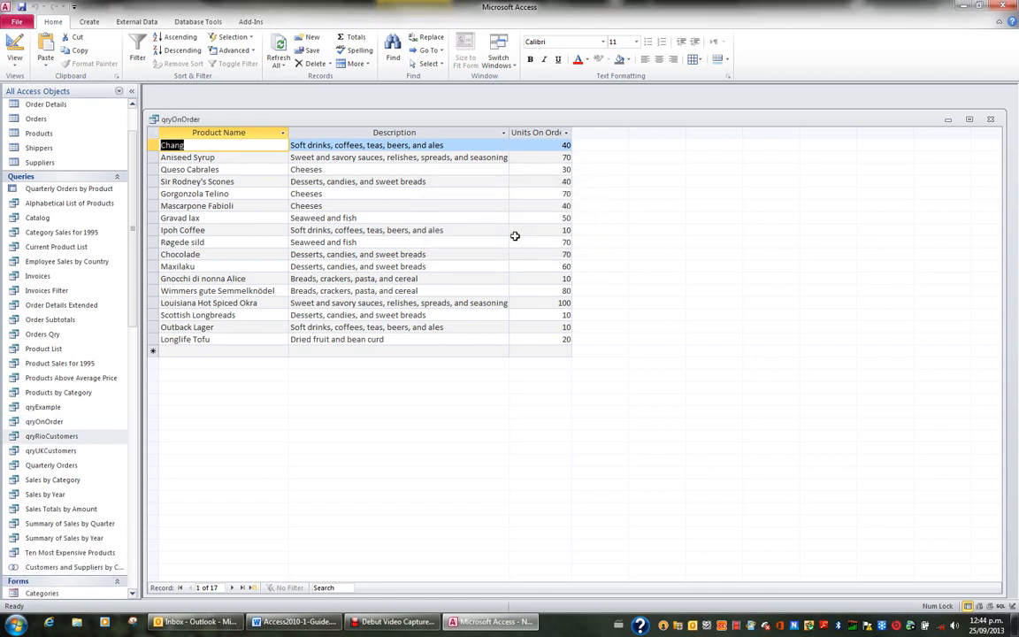
pyautogui.click(32, 422)
pyautogui.click(990, 121)
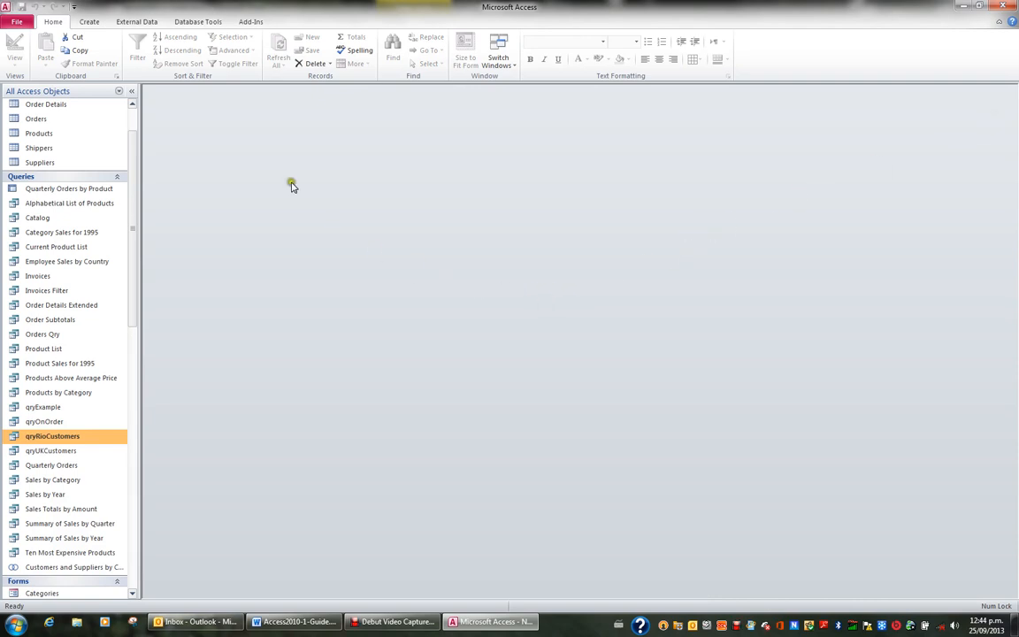
# - Create another query in design view with the Suppliers table and enlarge its field list to show every field
pyautogui.click(92, 23)
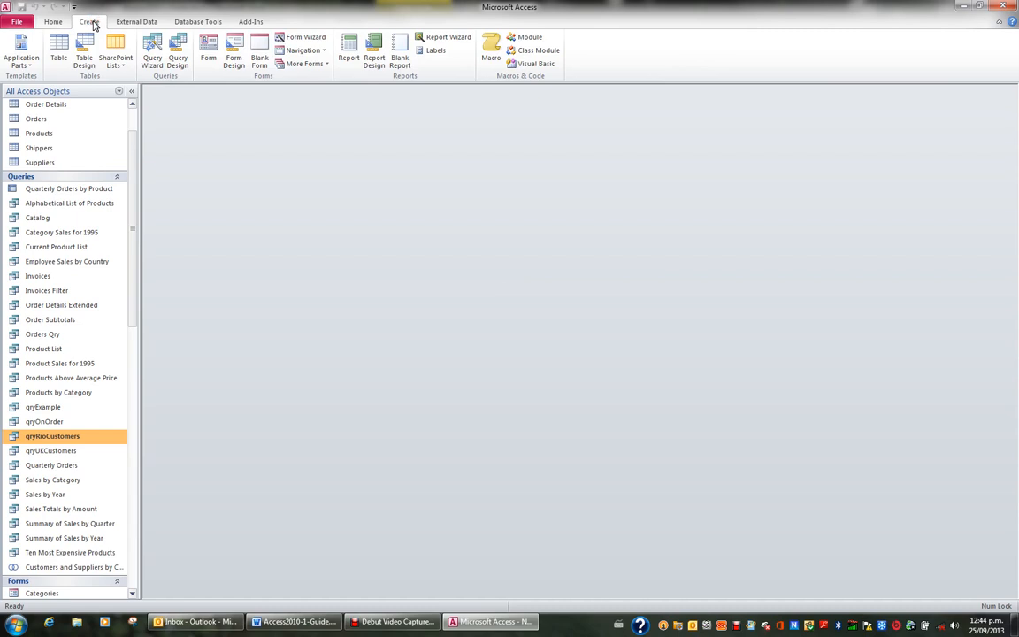
pyautogui.click(180, 62)
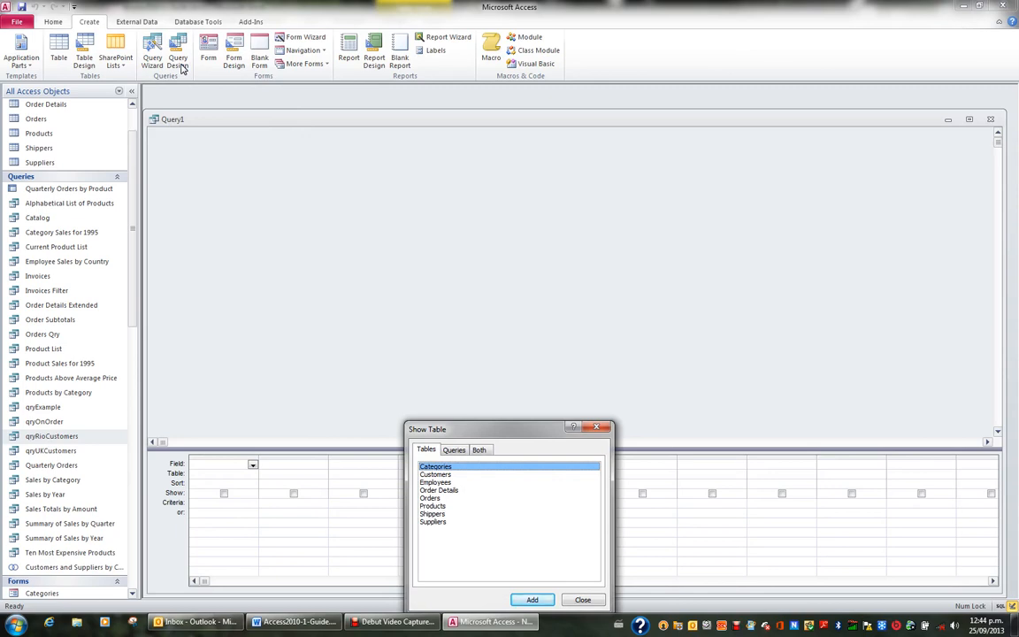
pyautogui.click(447, 524)
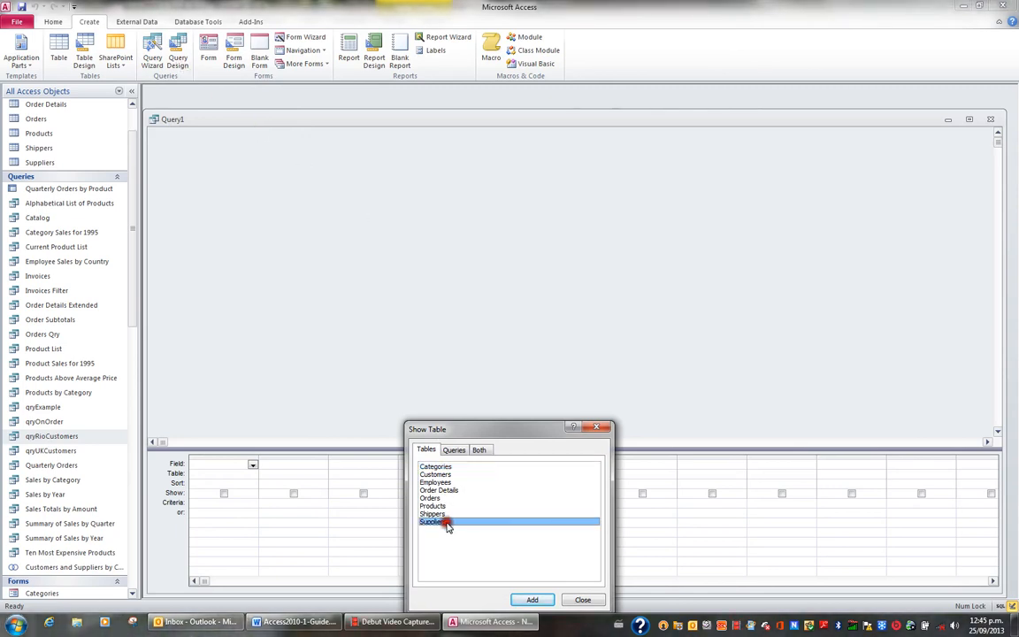
pyautogui.click(534, 599)
pyautogui.click(583, 598)
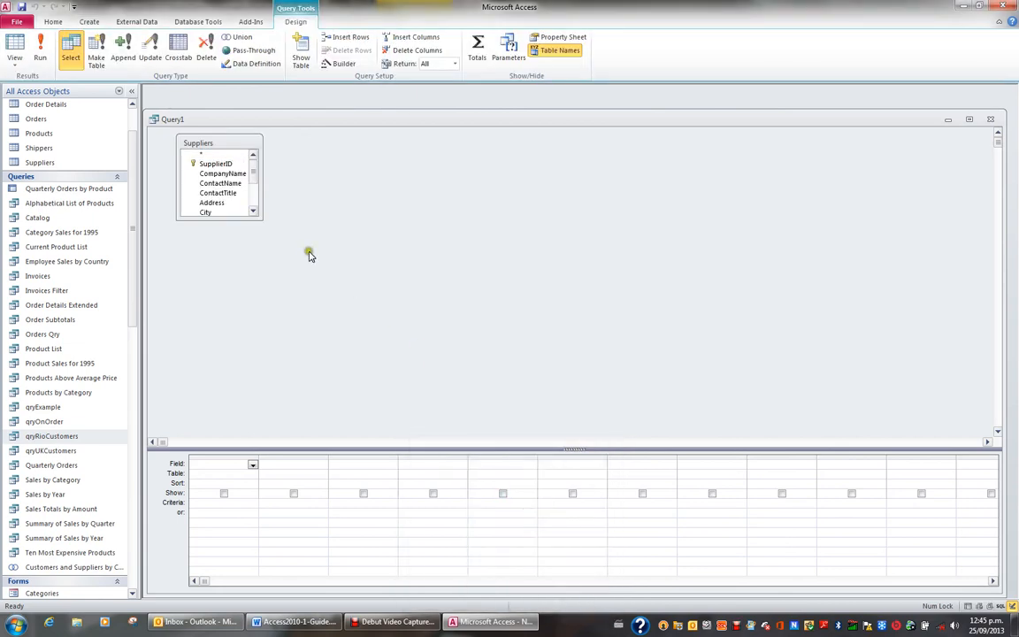
pyautogui.moveTo(258, 218); pyautogui.dragTo(288, 359)
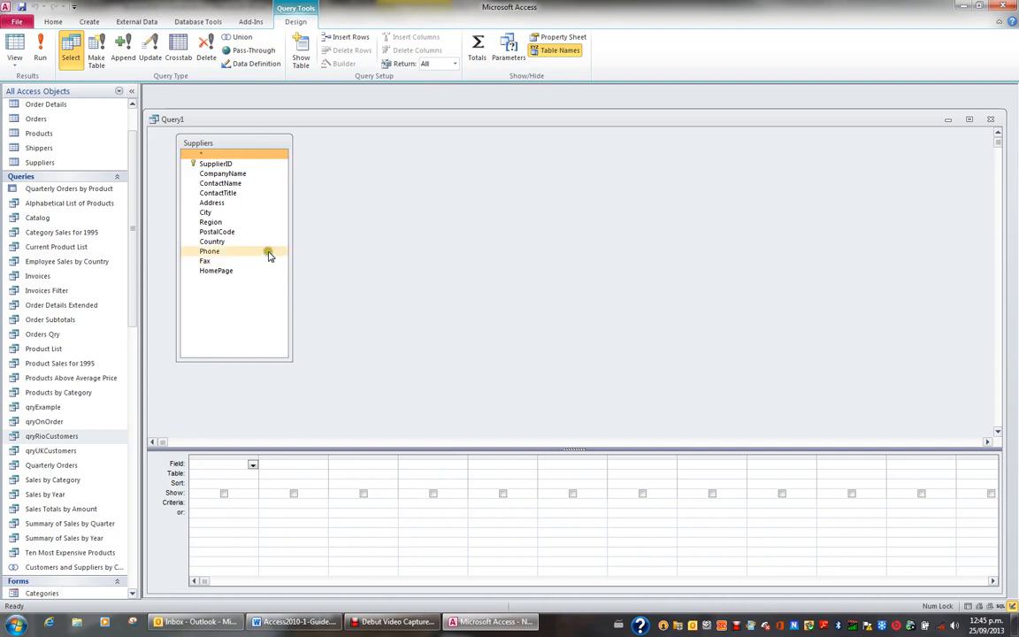
# - Add the CompanyName, ContactName and ContactTitle fields from Suppliers to the query grid
pyautogui.doubleClick(230, 175)
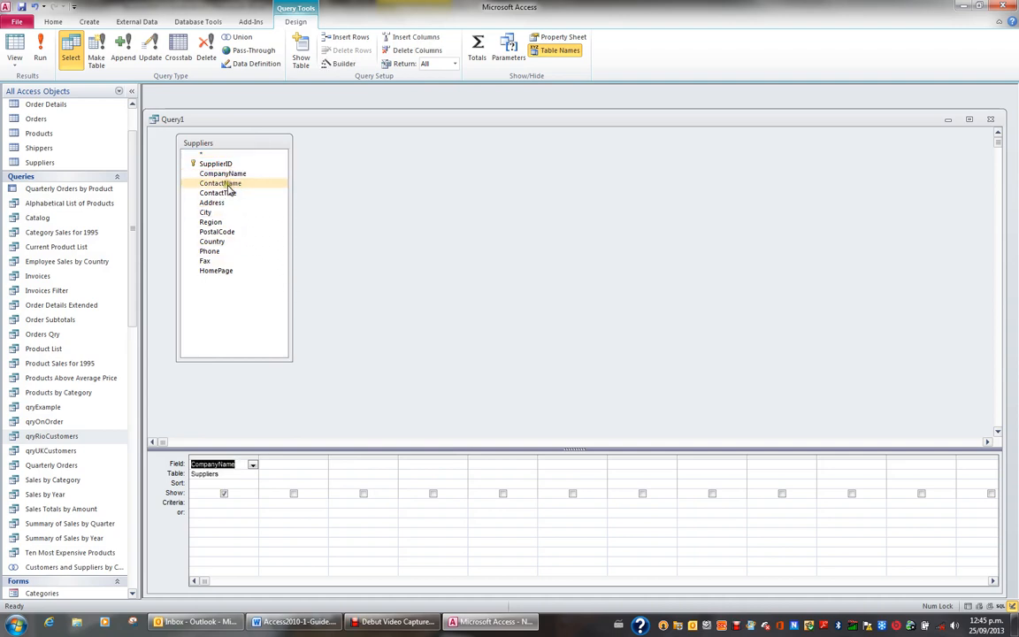
pyautogui.doubleClick(226, 184)
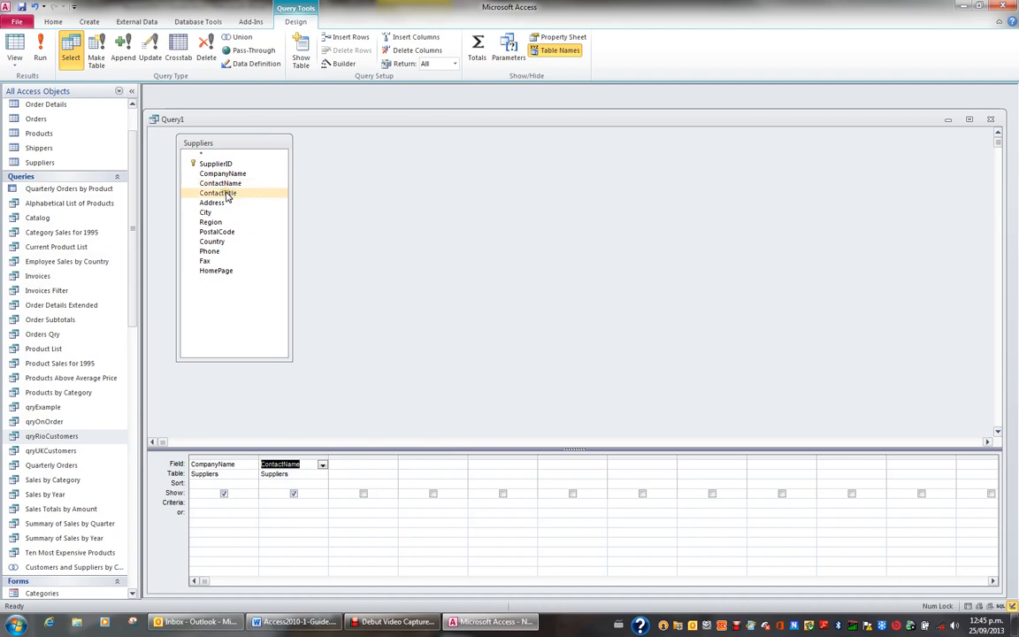
pyautogui.doubleClick(226, 194)
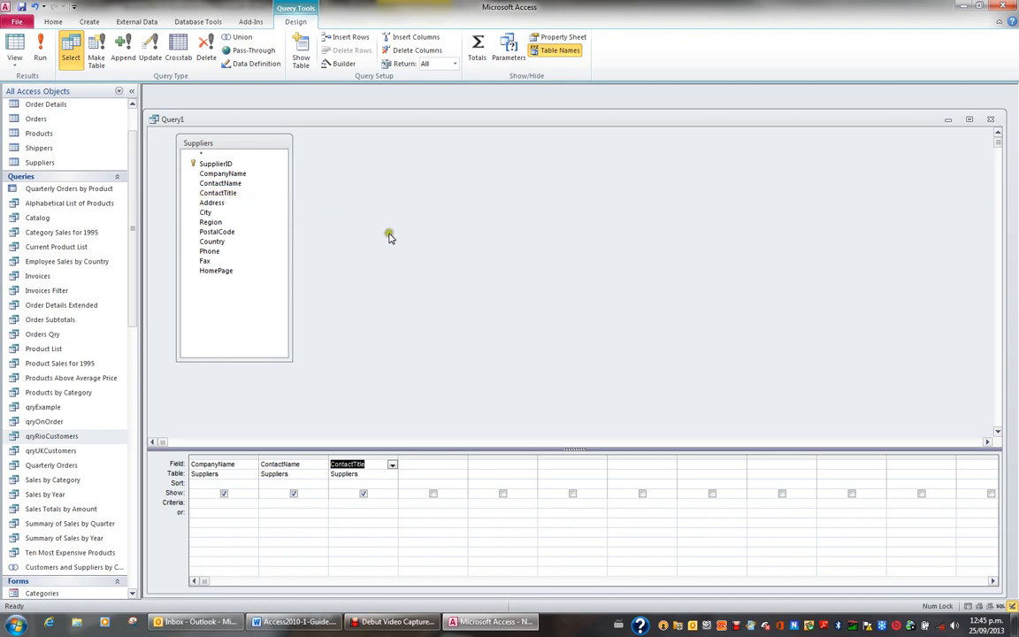
# - Add the Categories and Products tables to the suppliers query
pyautogui.click(305, 54)
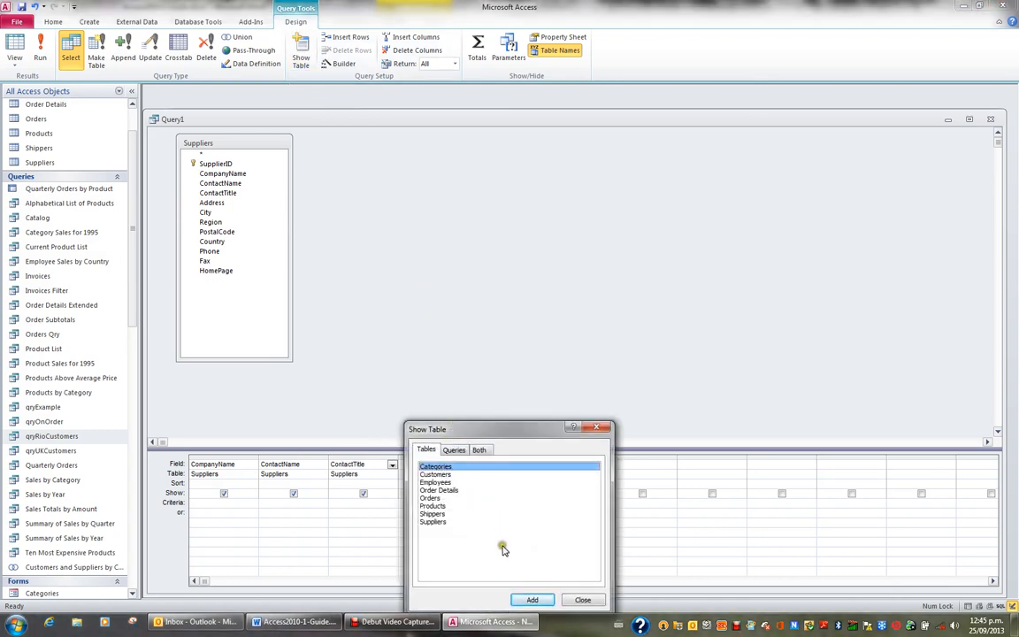
pyautogui.click(533, 601)
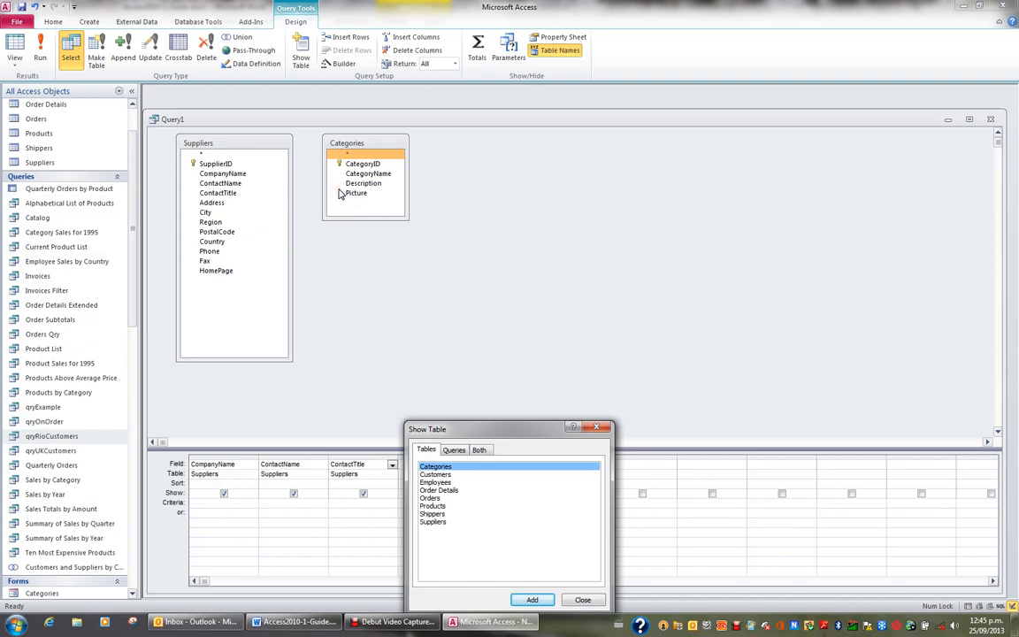
pyautogui.click(433, 505)
pyautogui.click(529, 599)
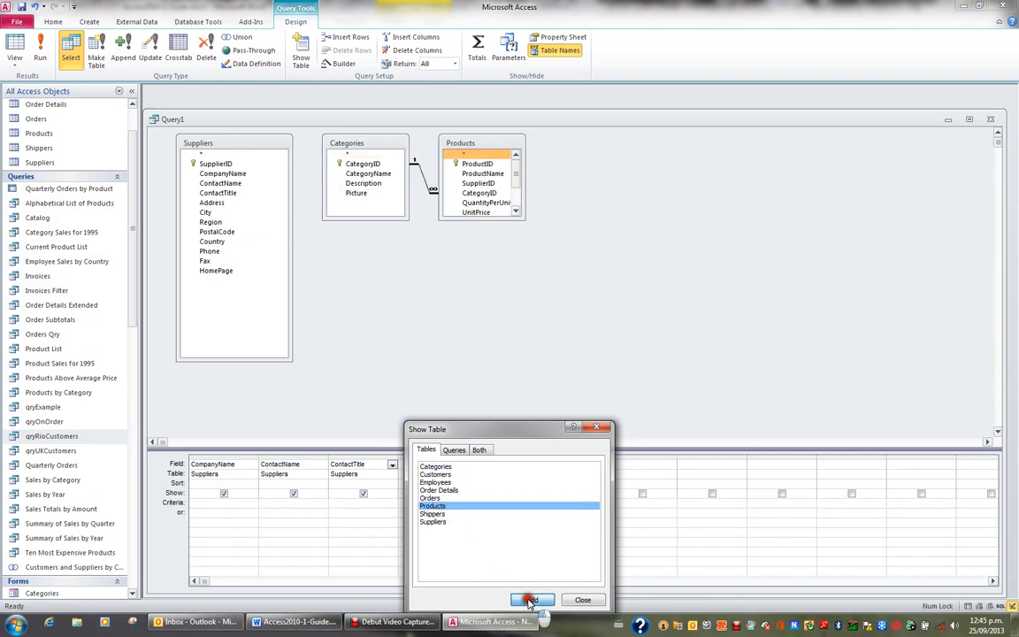
pyautogui.click(582, 600)
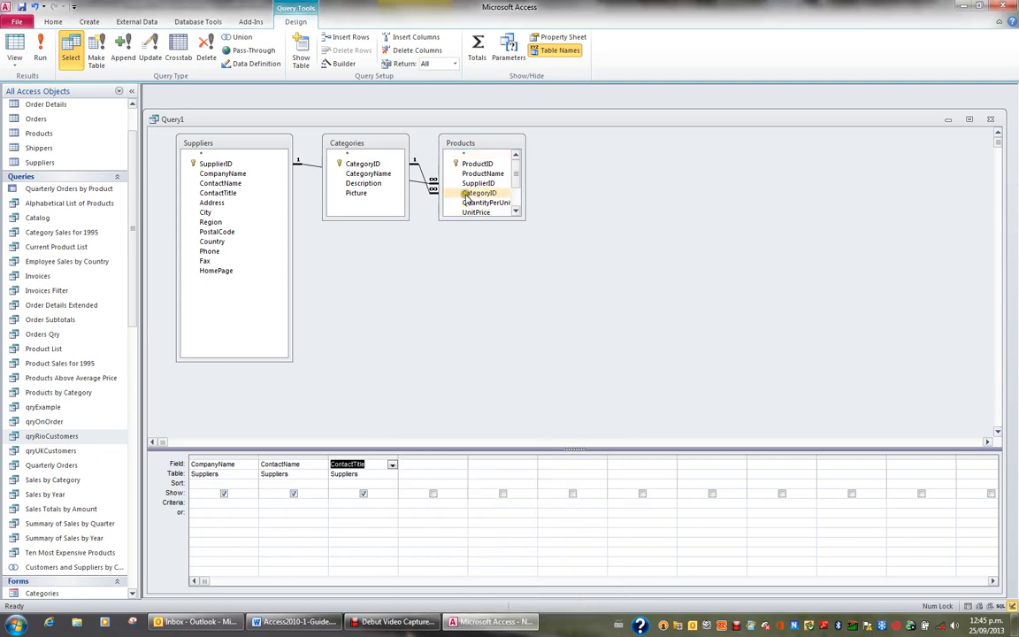
# - Rearrange the tables with Categories below the Suppliers–Products join, and lengthen the Products field list to show every field
pyautogui.moveTo(386, 142); pyautogui.dragTo(372, 298)
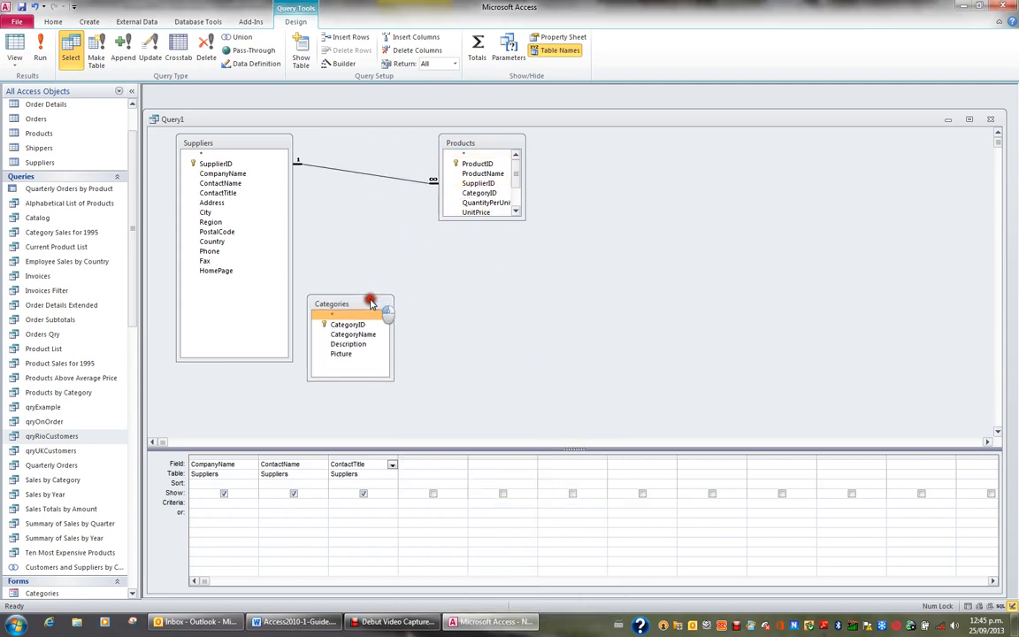
pyautogui.moveTo(473, 144); pyautogui.dragTo(458, 143)
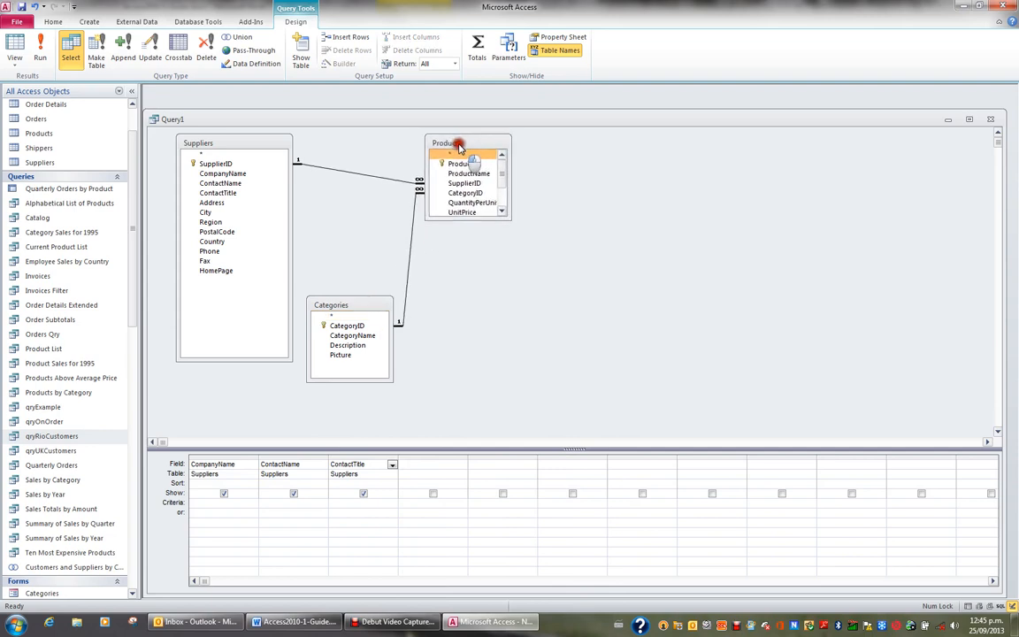
pyautogui.moveTo(468, 218); pyautogui.dragTo(466, 324)
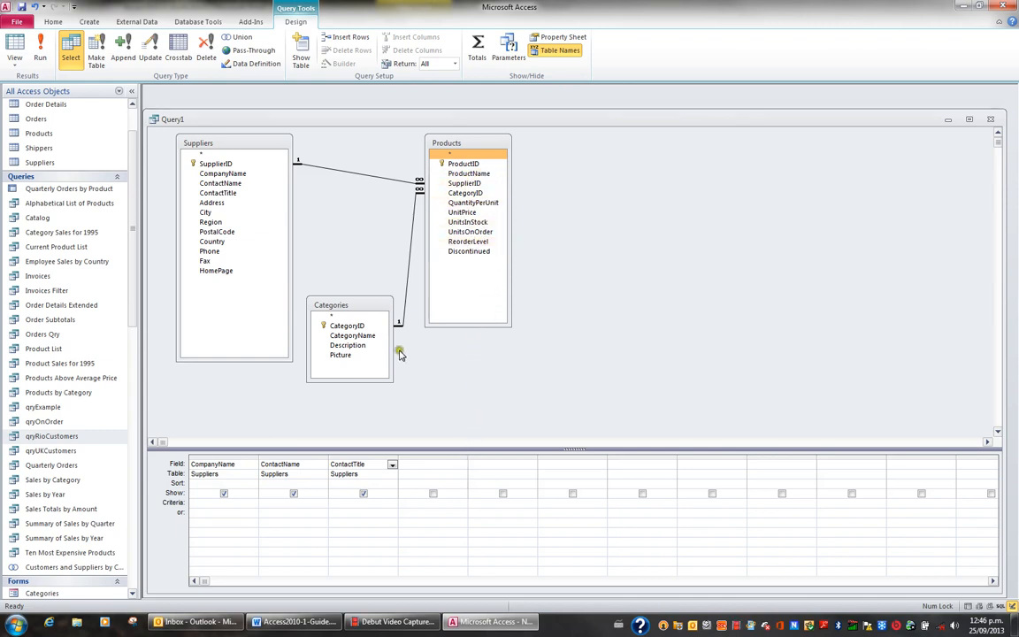
# - Add the CategoryName field from Categories to the query grid
pyautogui.doubleClick(353, 336)
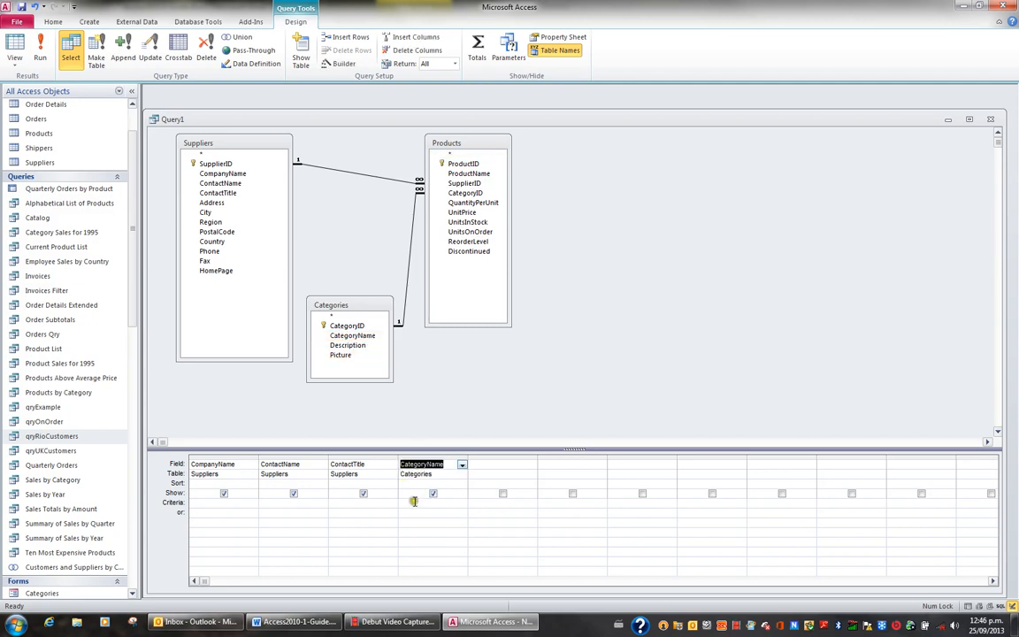
# - Restrict the CategoryName field to "Condiments" or "Beverages" using two criteria rows
pyautogui.click(414, 496)
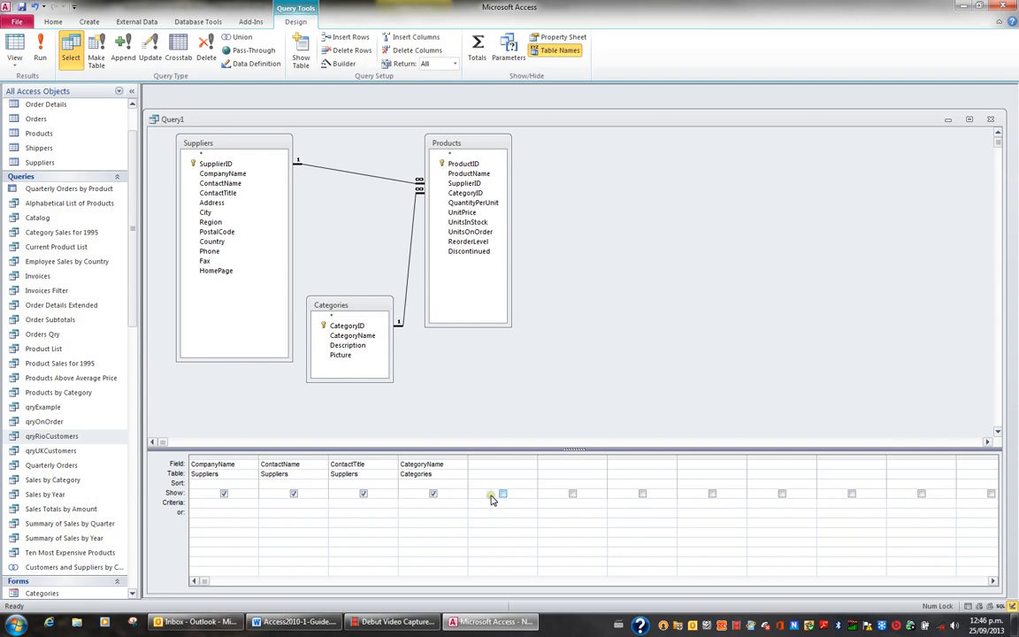
pyautogui.write('Condime')
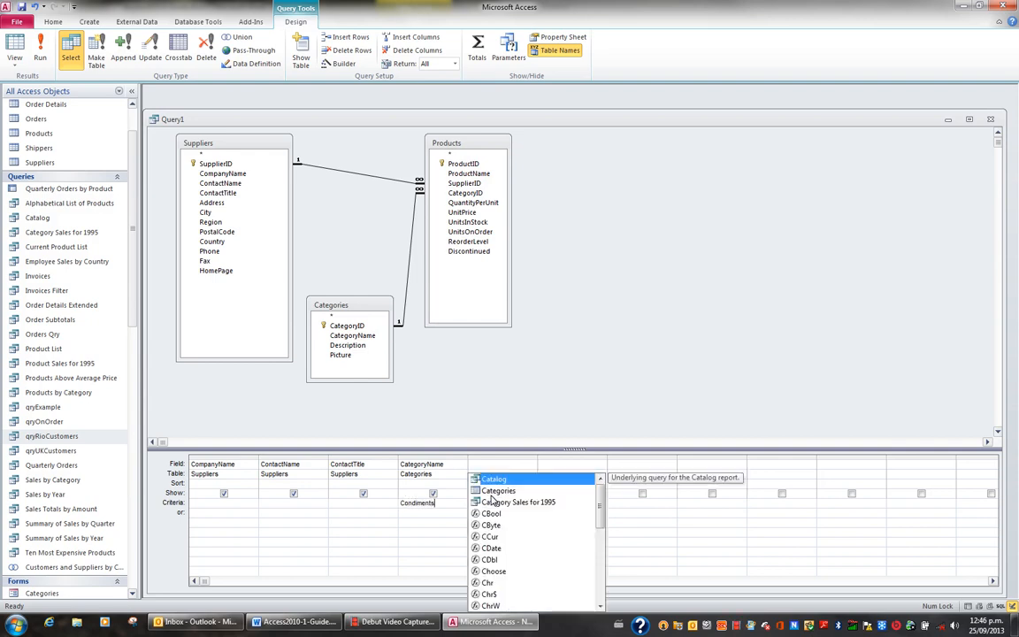
pyautogui.write('nts')
pyautogui.press('Escape')
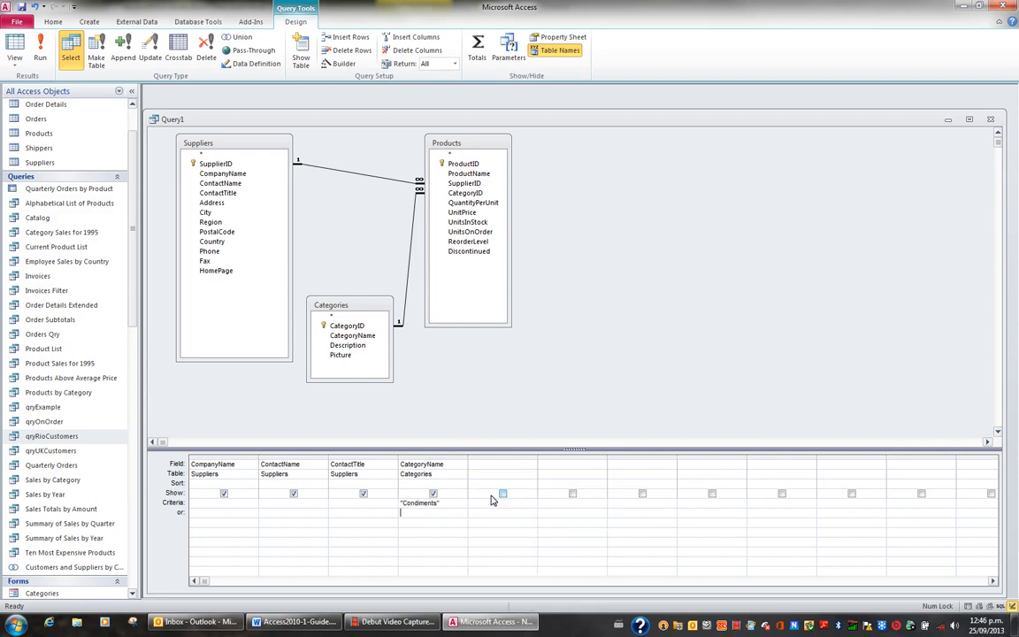
pyautogui.write('Beverages')
pyautogui.press('Return')
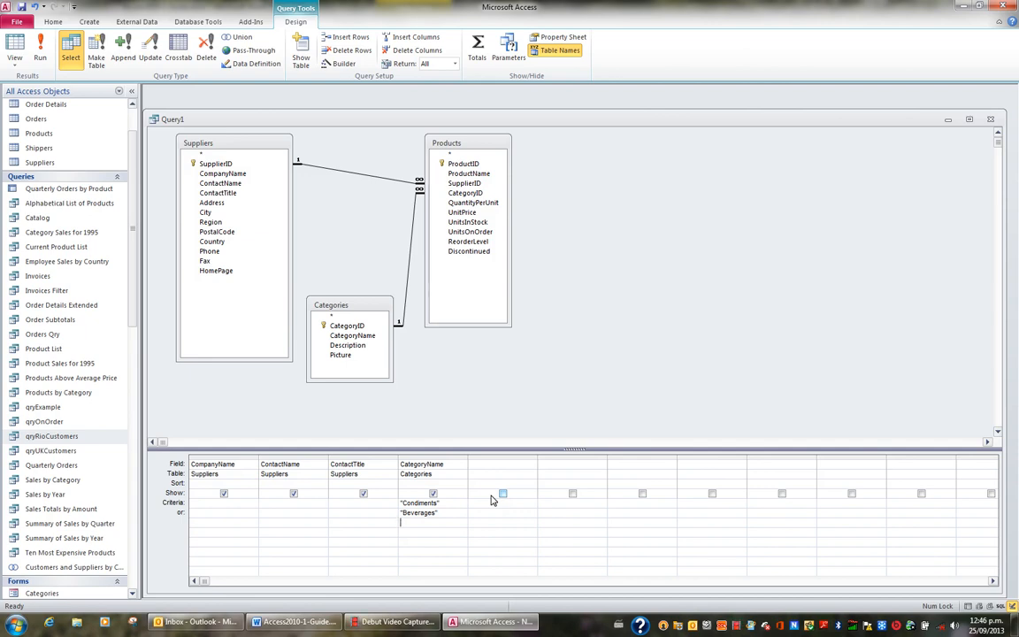
# - Add the ProductName field from Products to the query grid and display the query results
pyautogui.click(482, 174)
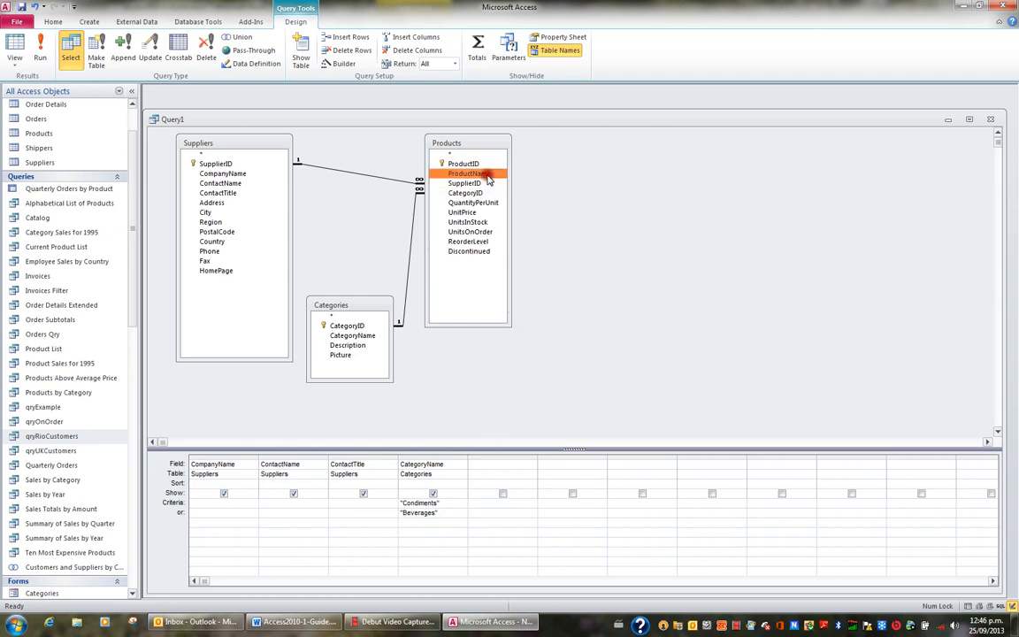
pyautogui.doubleClick(484, 175)
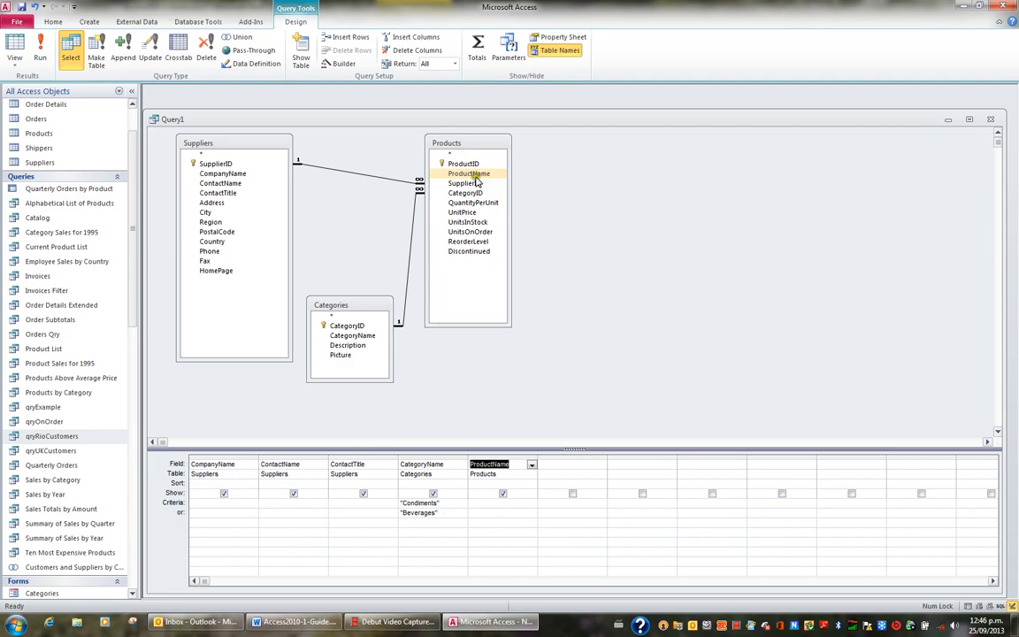
pyautogui.click(14, 51)
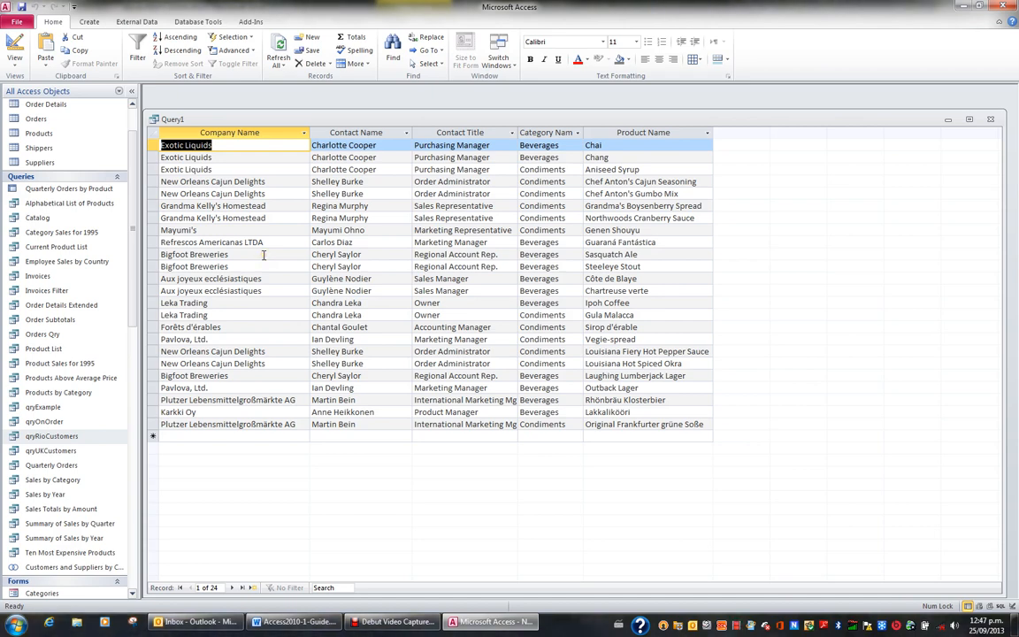
# - Save the suppliers query as qryCondimentsBeverages and close it
pyautogui.click(21, 6)
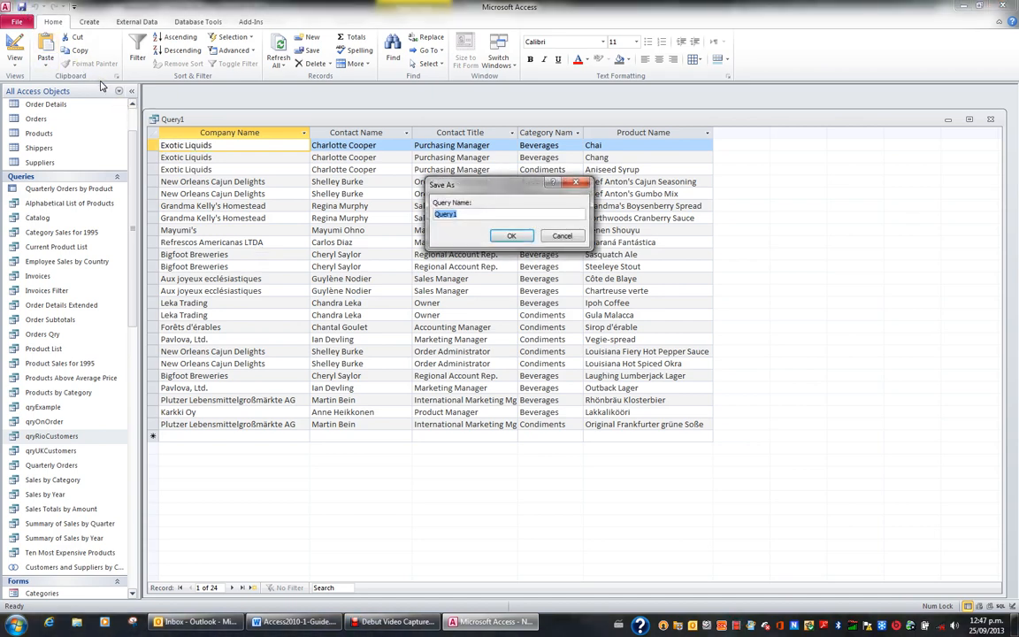
pyautogui.write('q')
pyautogui.write('ryCondimentsBeverages')
pyautogui.click(512, 235)
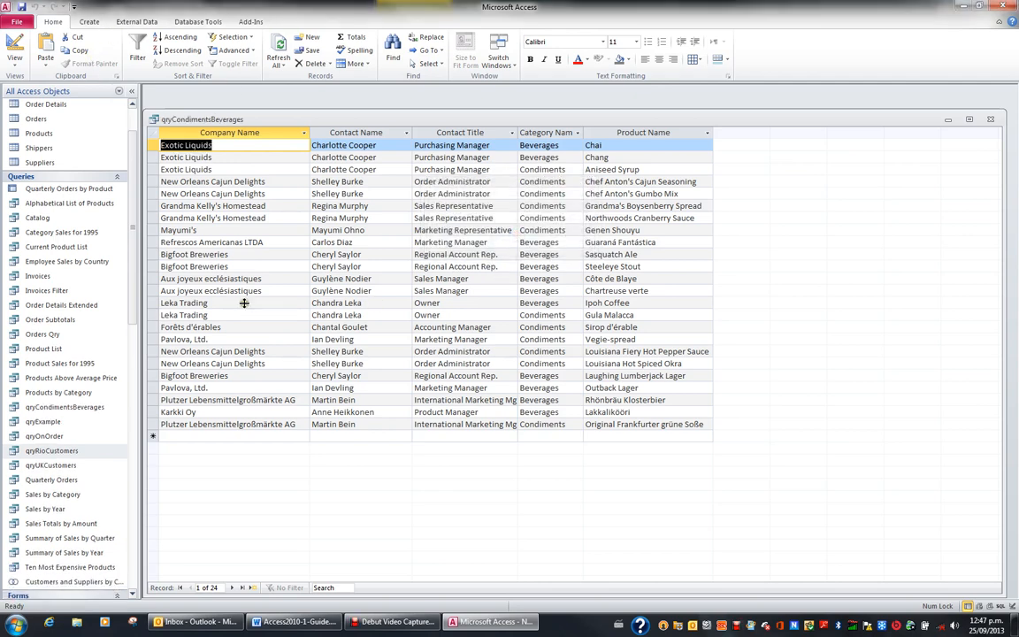
pyautogui.click(989, 119)
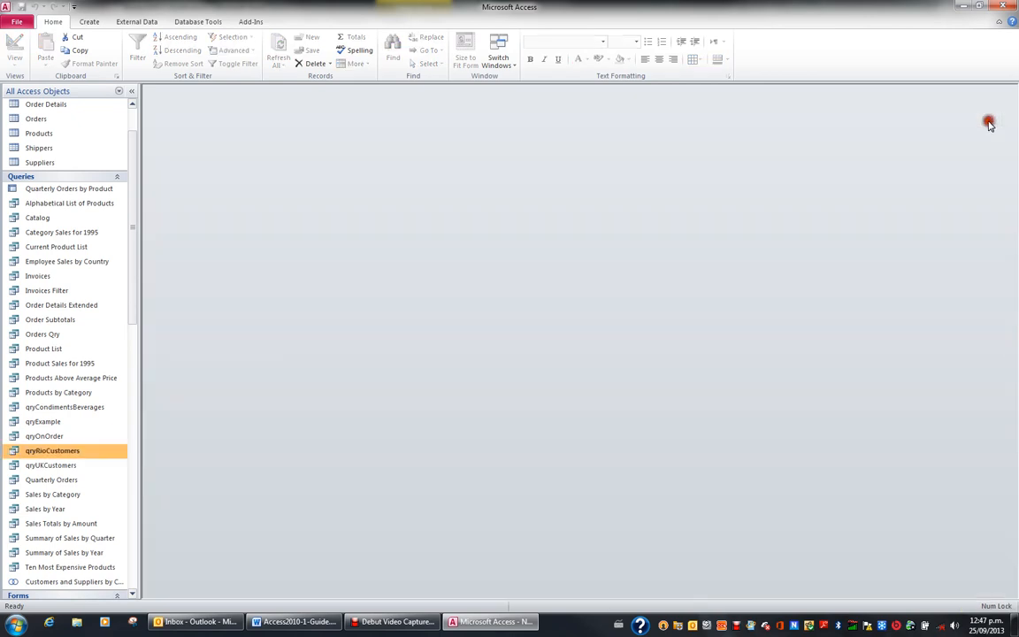
# - Create a new query in design view with the Customers table and enlarge its field list to show every field
pyautogui.click(90, 21)
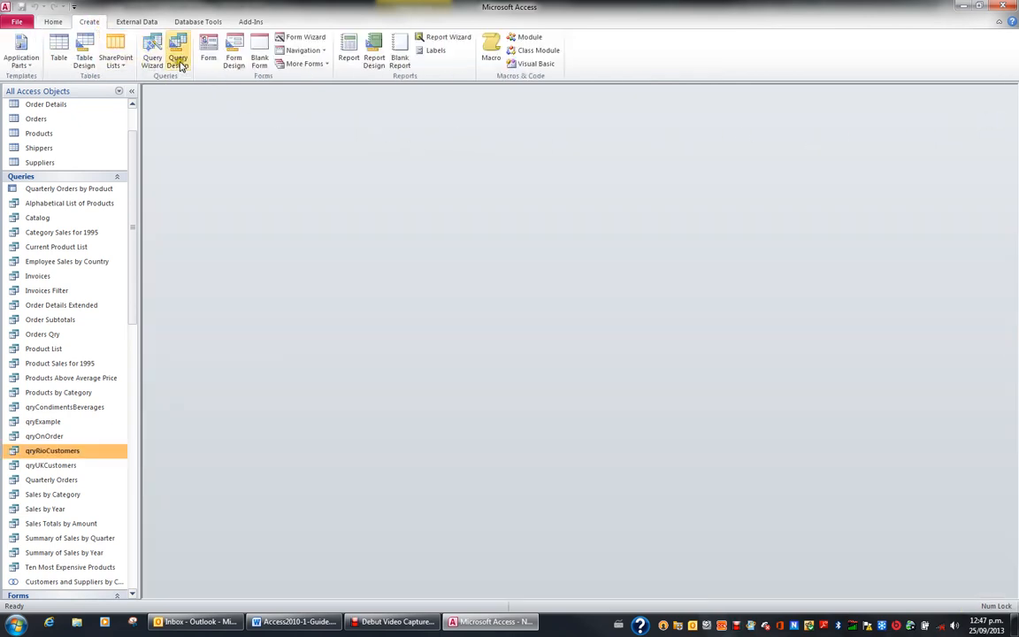
pyautogui.click(179, 62)
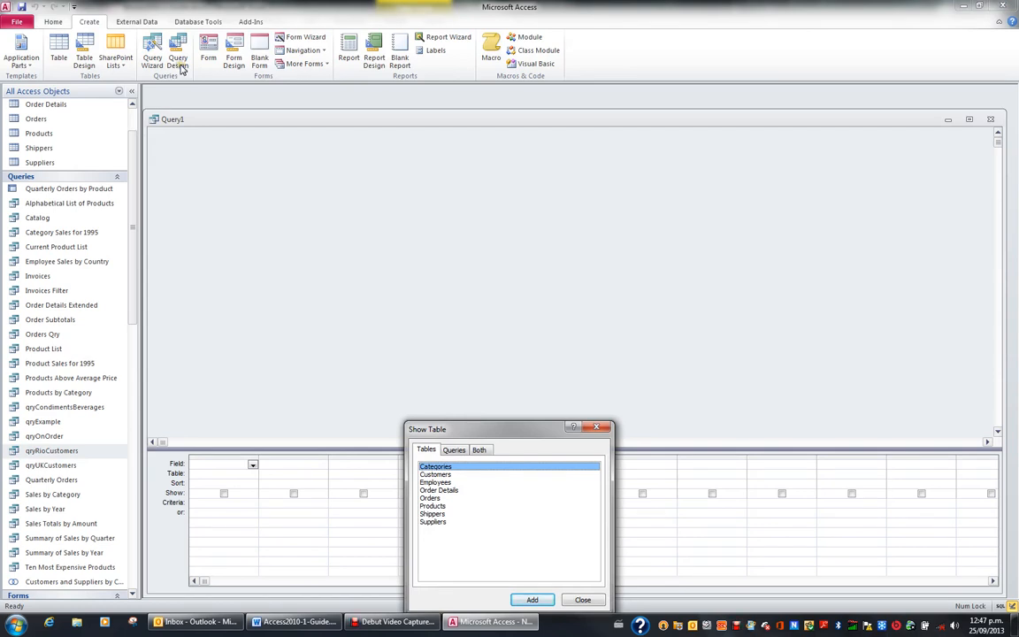
pyautogui.click(445, 474)
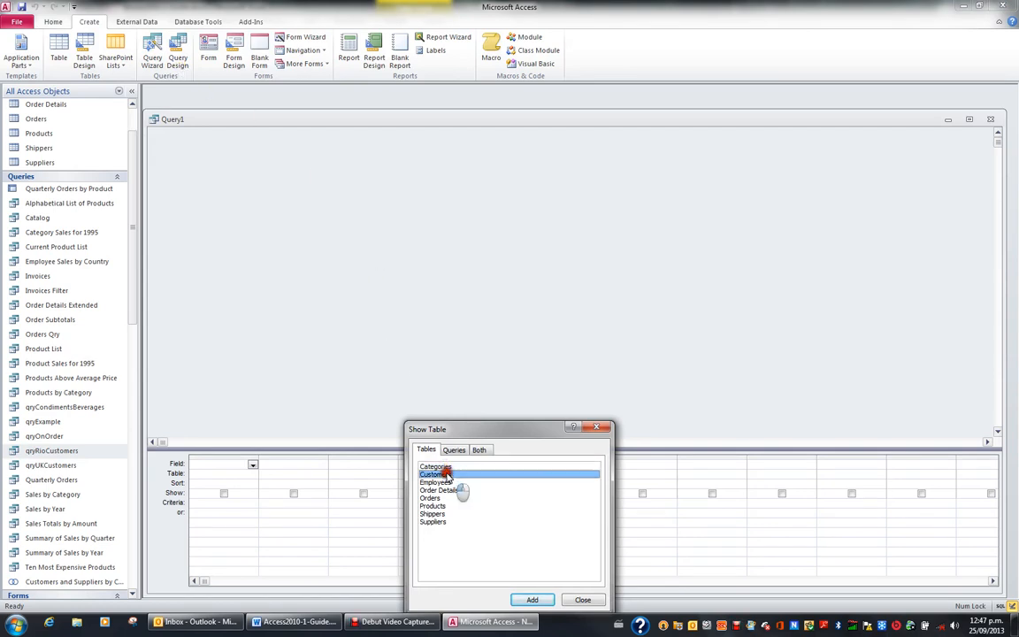
pyautogui.click(532, 598)
pyautogui.click(585, 601)
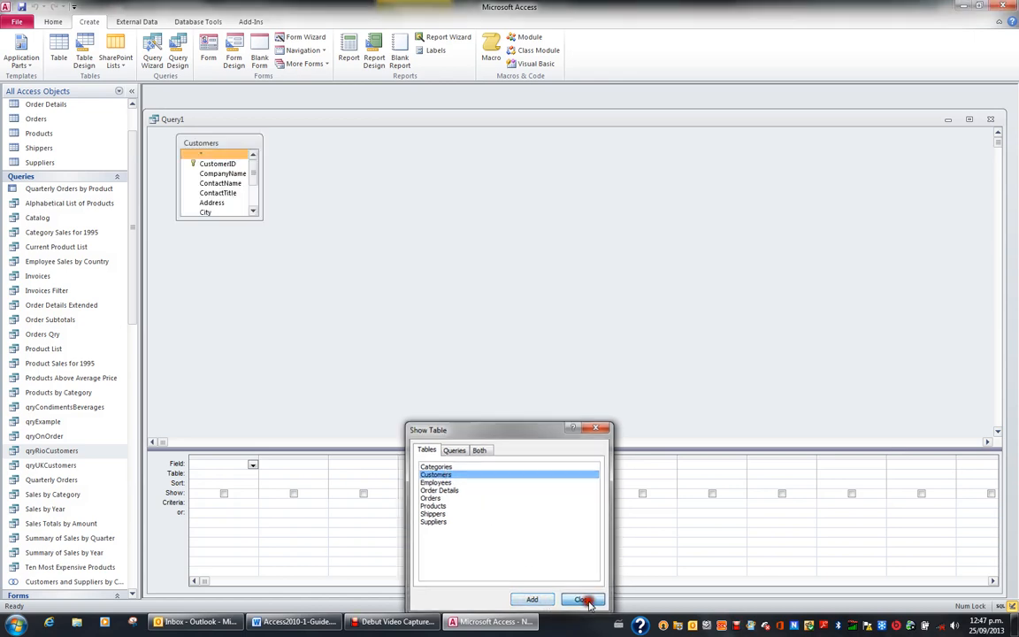
pyautogui.moveTo(261, 217); pyautogui.dragTo(291, 367)
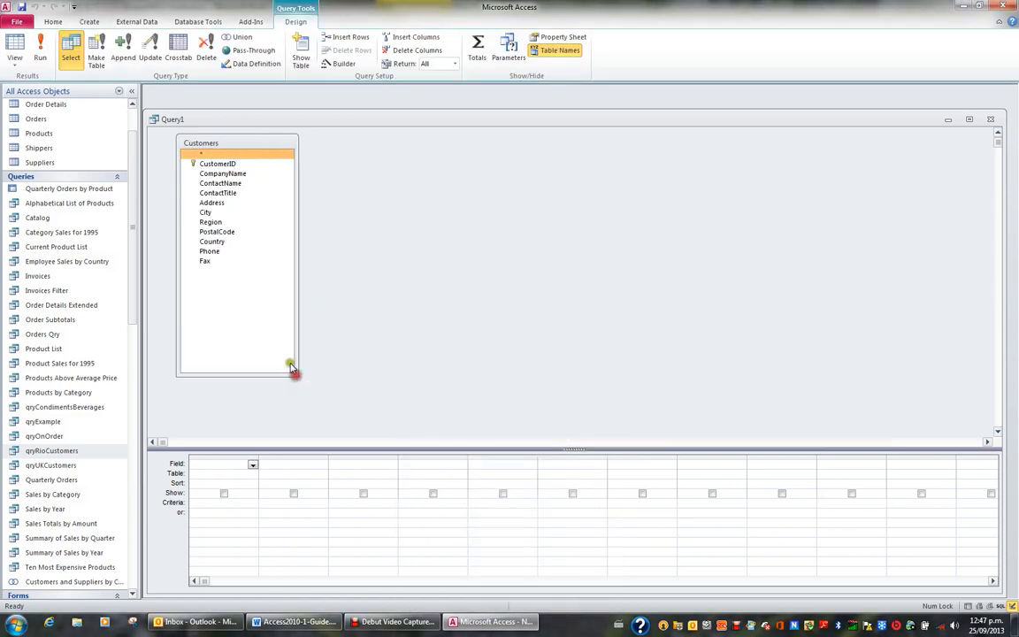
# - Add the CompanyName field from Customers to the query grid and sort it ascending
pyautogui.doubleClick(228, 174)
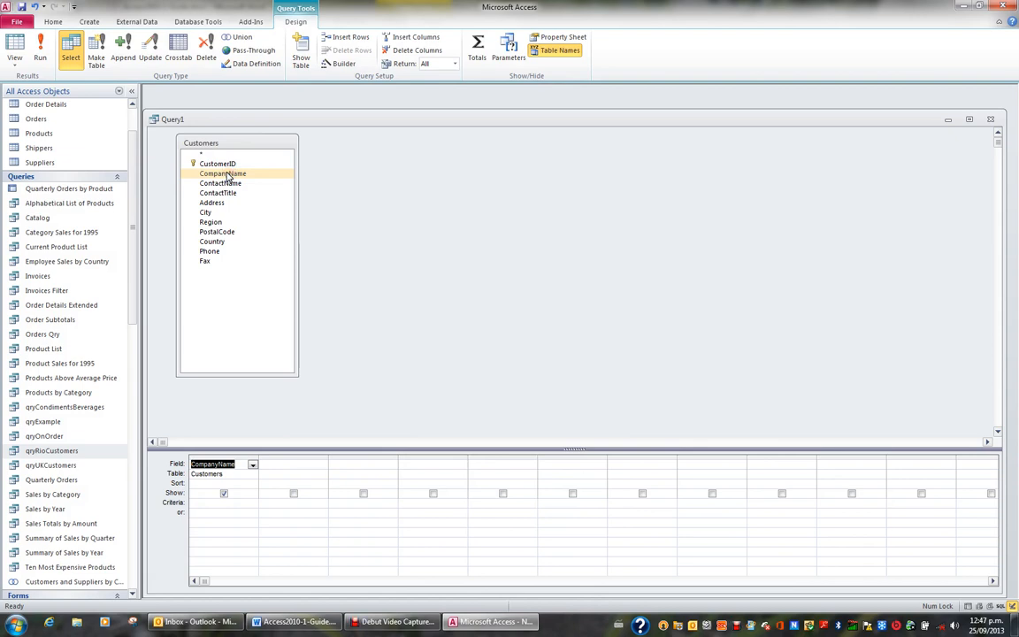
pyautogui.click(201, 482)
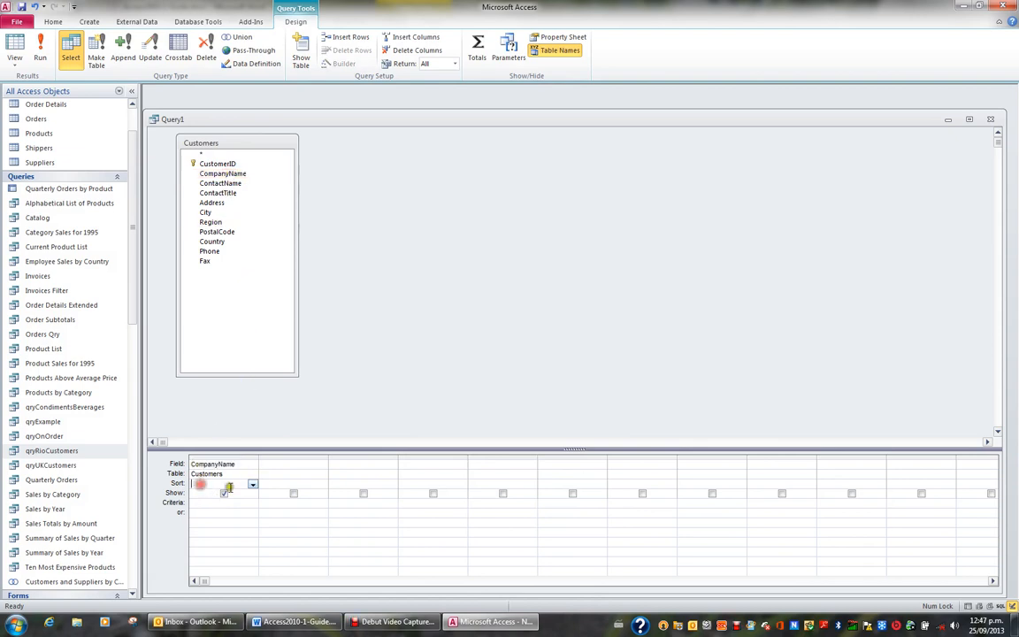
pyautogui.click(252, 485)
pyautogui.click(245, 493)
# - Add the Orders table to the customers query
pyautogui.click(301, 55)
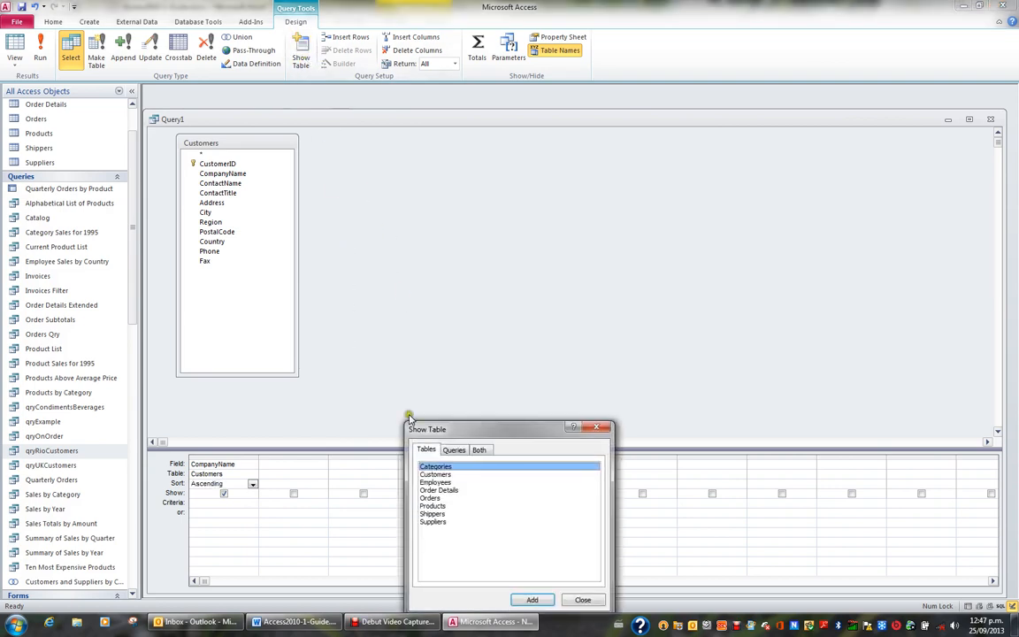
pyautogui.doubleClick(430, 497)
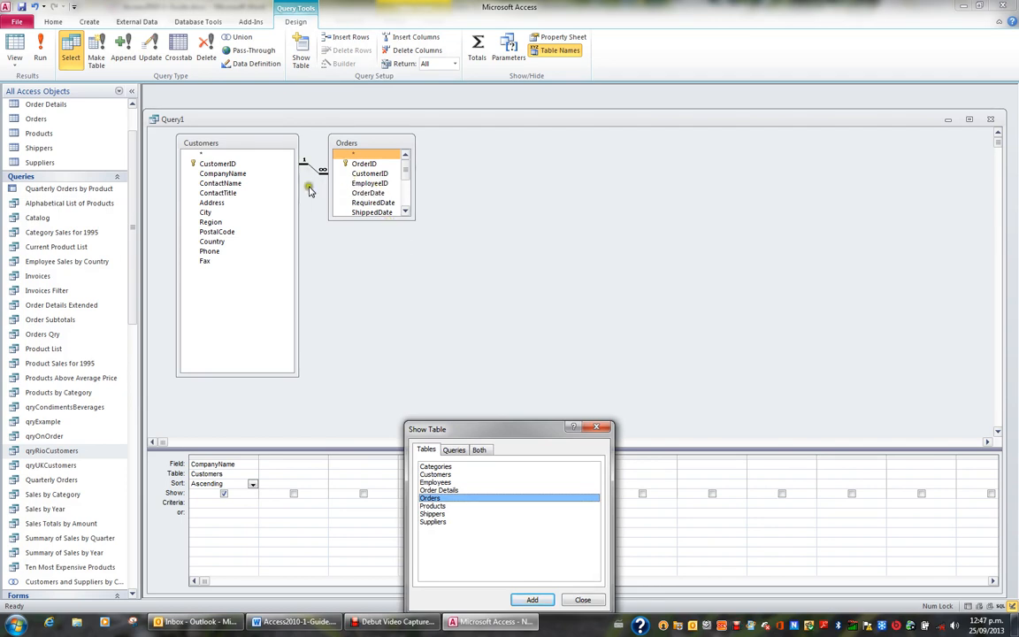
pyautogui.click(584, 600)
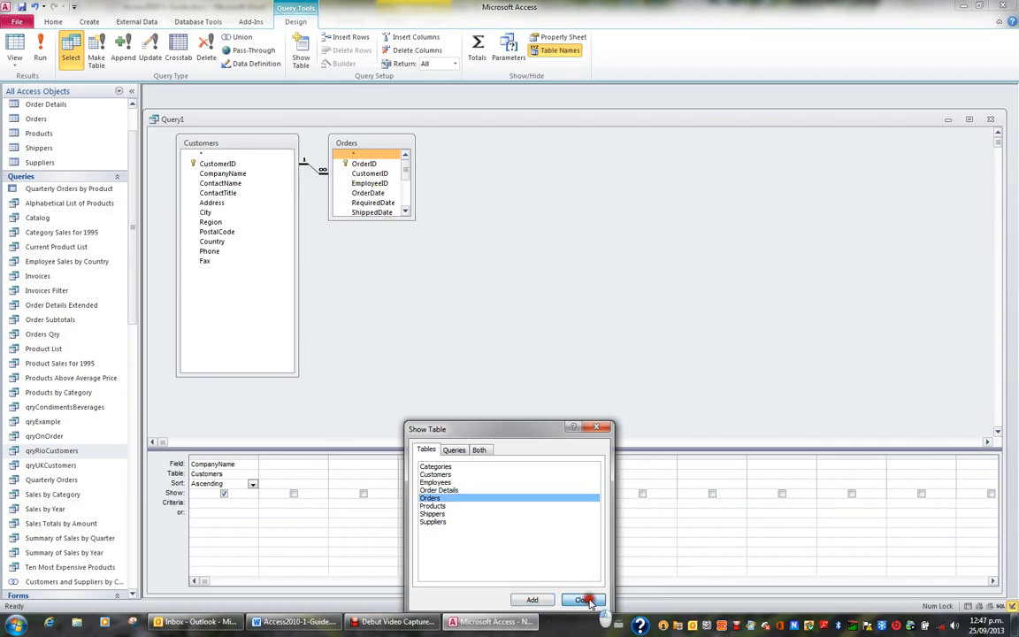
# - Add the OrderID and OrderDate fields from Orders to the query grid
pyautogui.doubleClick(376, 166)
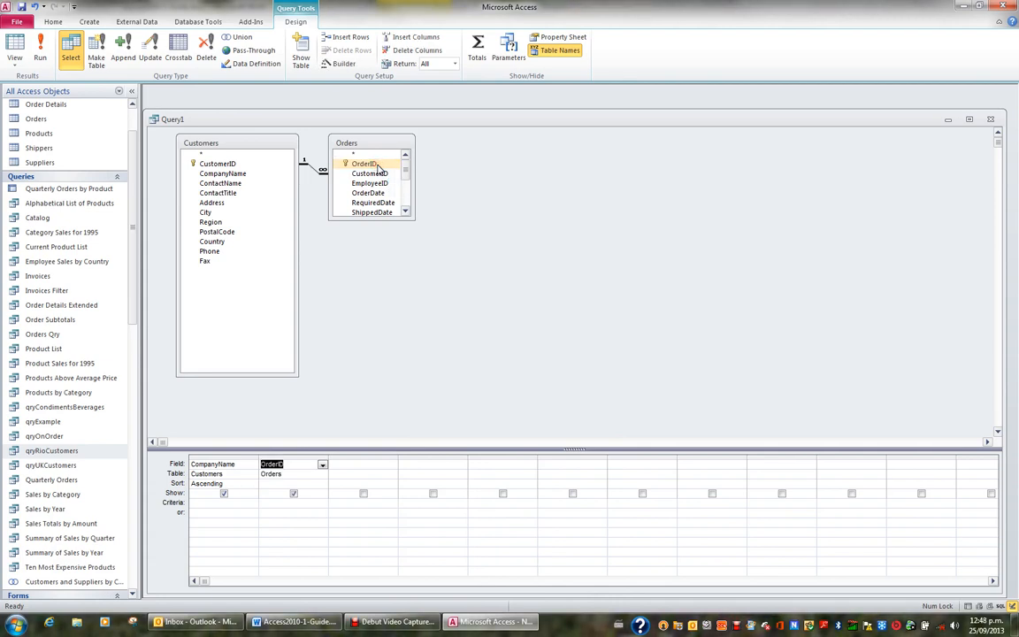
pyautogui.click(377, 167)
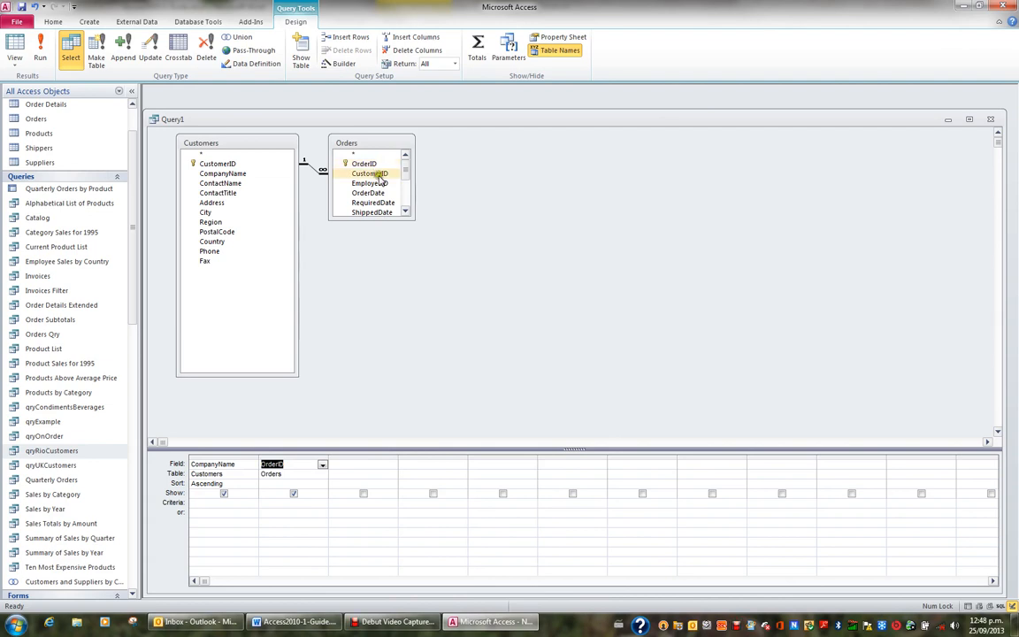
pyautogui.click(379, 192)
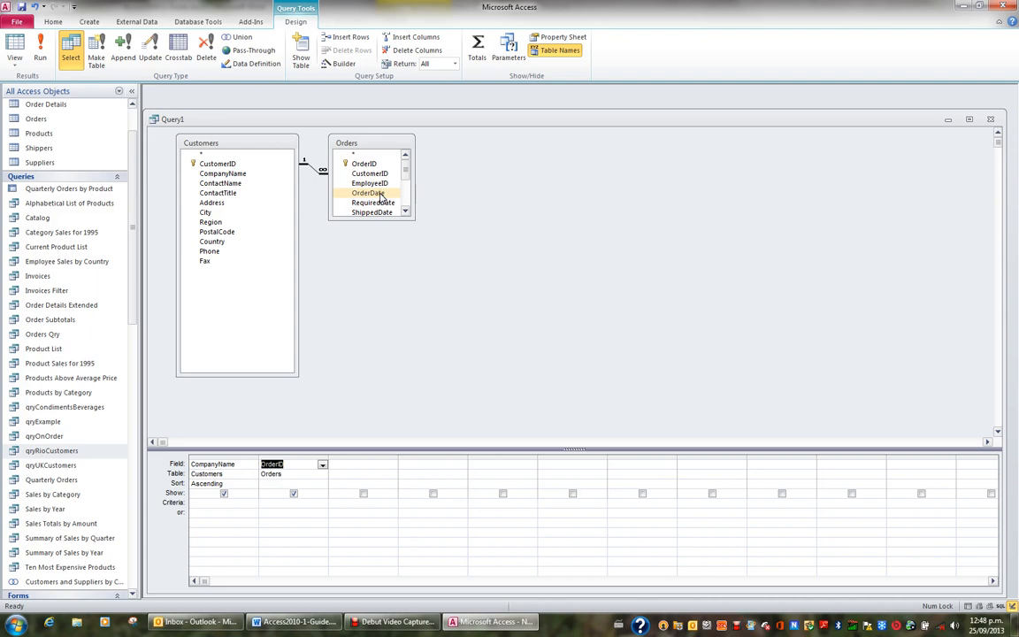
pyautogui.doubleClick(380, 194)
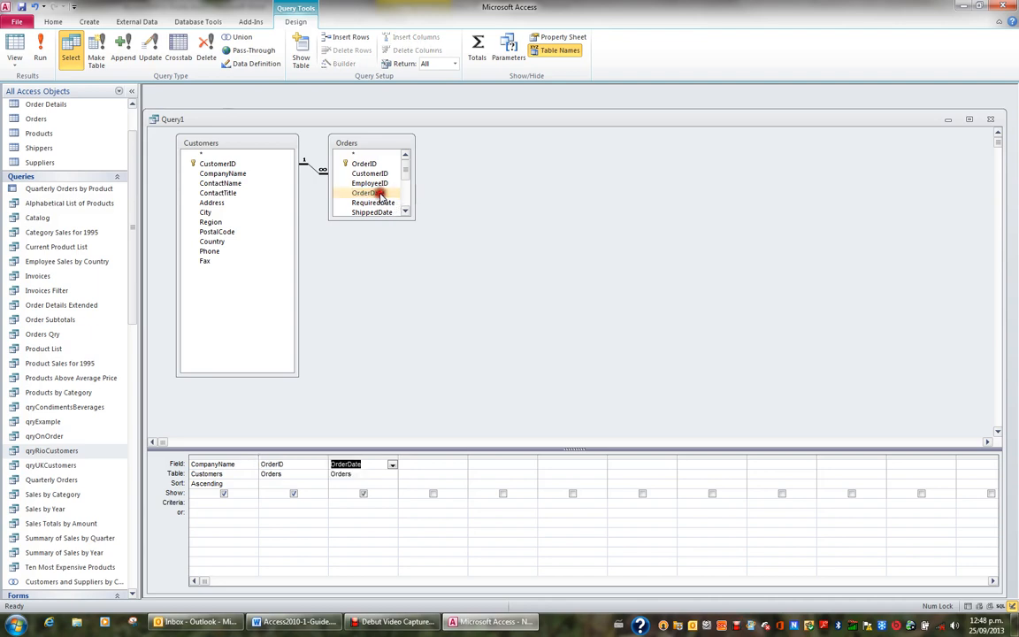
# - Set the OrderDate criteria to >=#1/05/1995# And <=#1/06/1995#
pyautogui.click(338, 505)
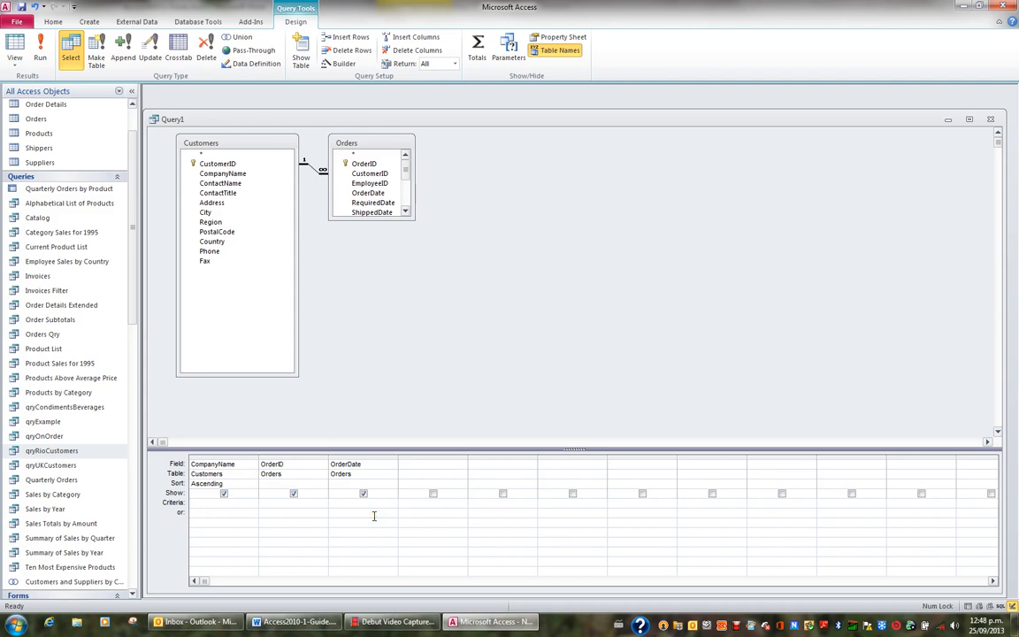
pyautogui.write('>=01/05/95 a')
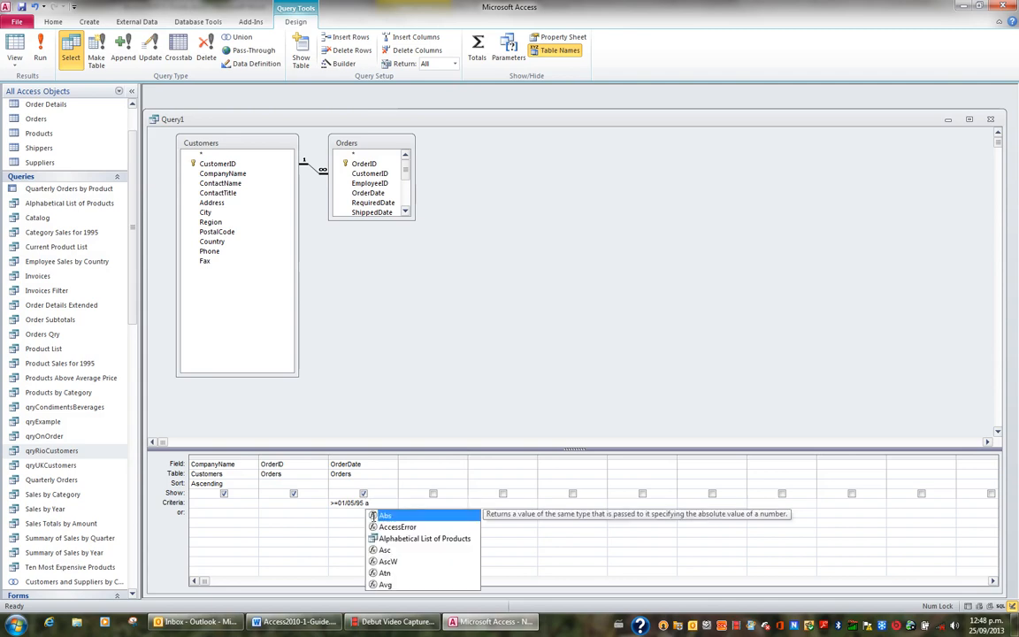
pyautogui.write('nd <=')
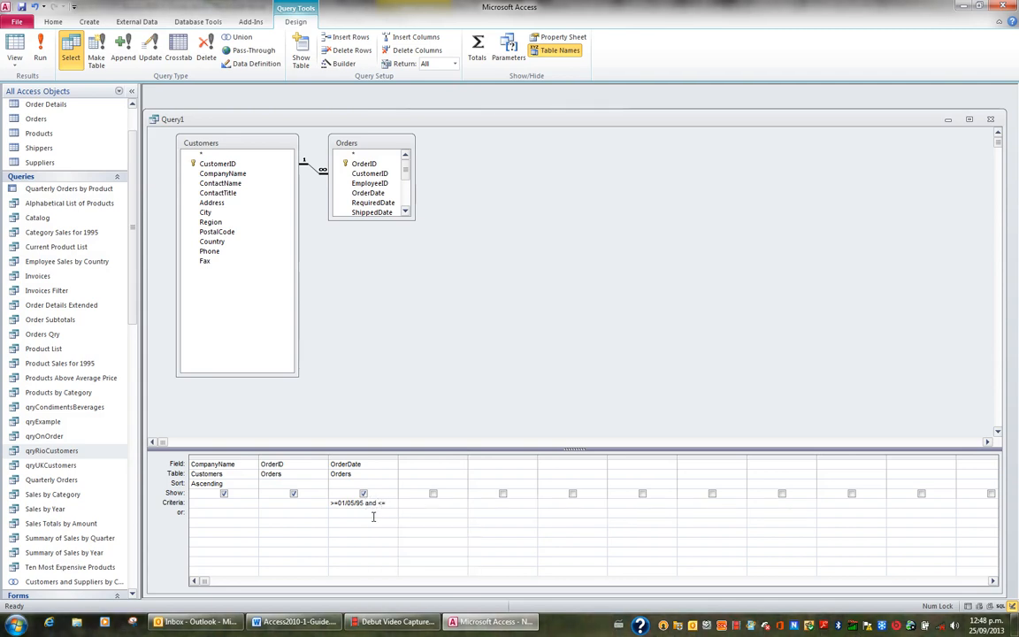
pyautogui.write('01/06/1995#')
pyautogui.click(373, 517)
# - Widen the OrderDate column in the query grid to fit its full criteria, and run the query
pyautogui.moveTo(398, 460); pyautogui.dragTo(496, 464)
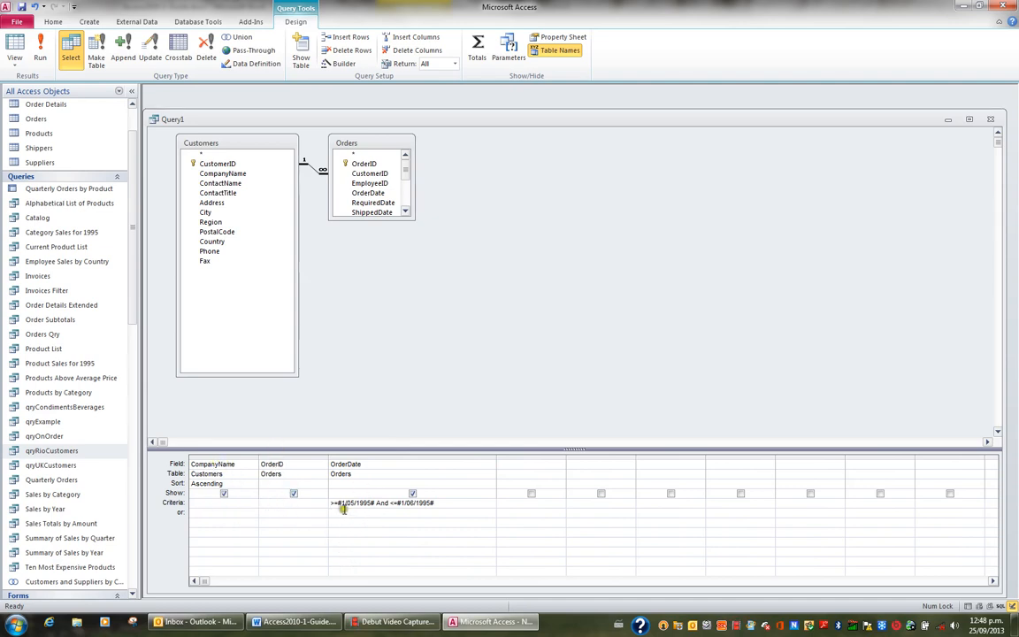
pyautogui.click(431, 512)
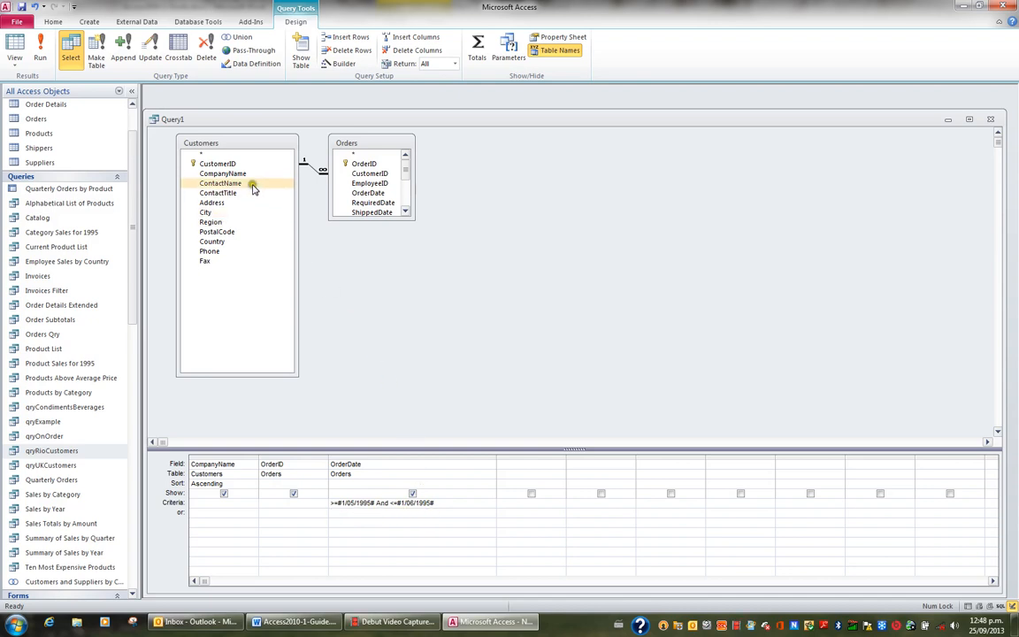
pyautogui.click(40, 52)
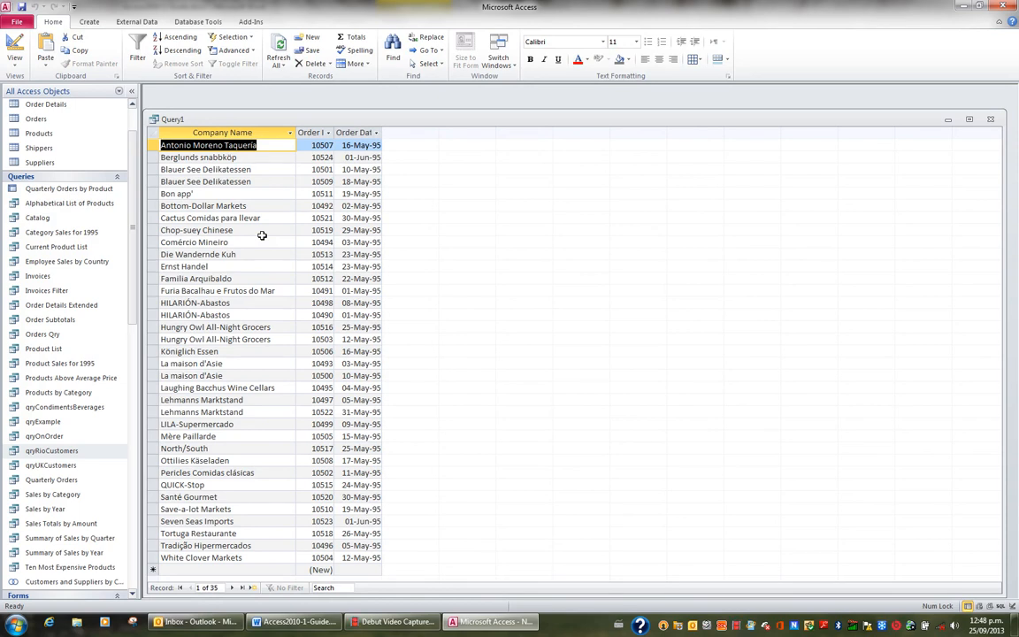
# - Save the customer orders query as qryMayOrders and close it
pyautogui.click(22, 7)
pyautogui.write('qry')
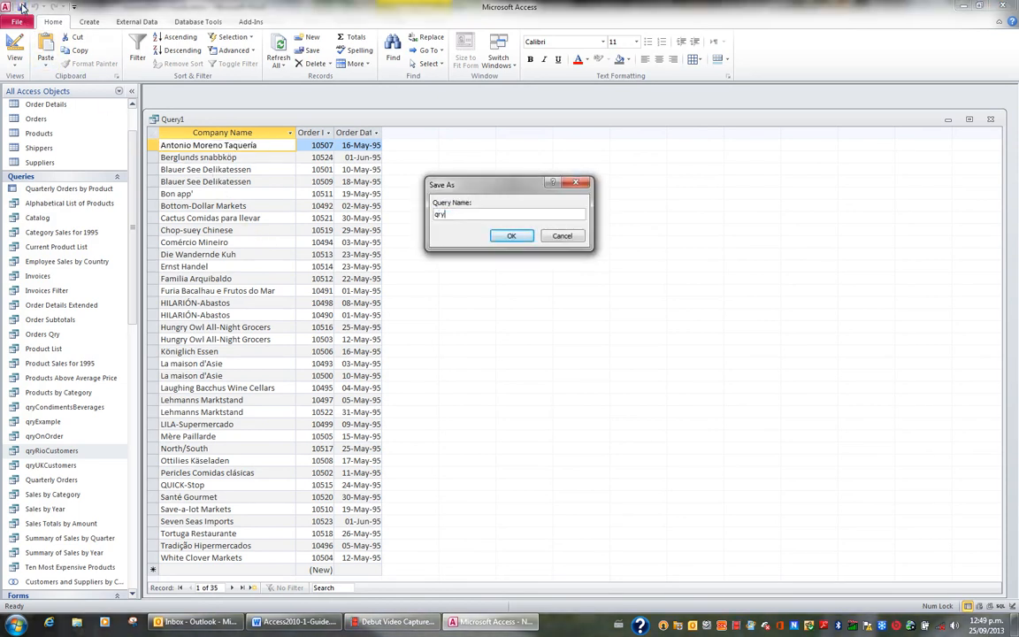
pyautogui.write('MayOrders')
pyautogui.click(511, 235)
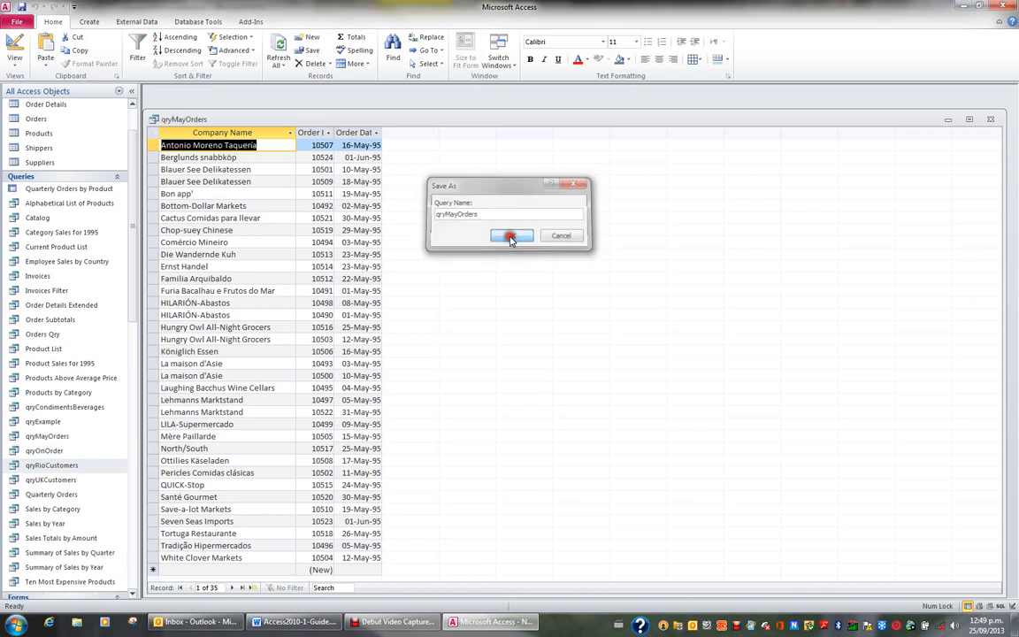
pyautogui.click(989, 119)
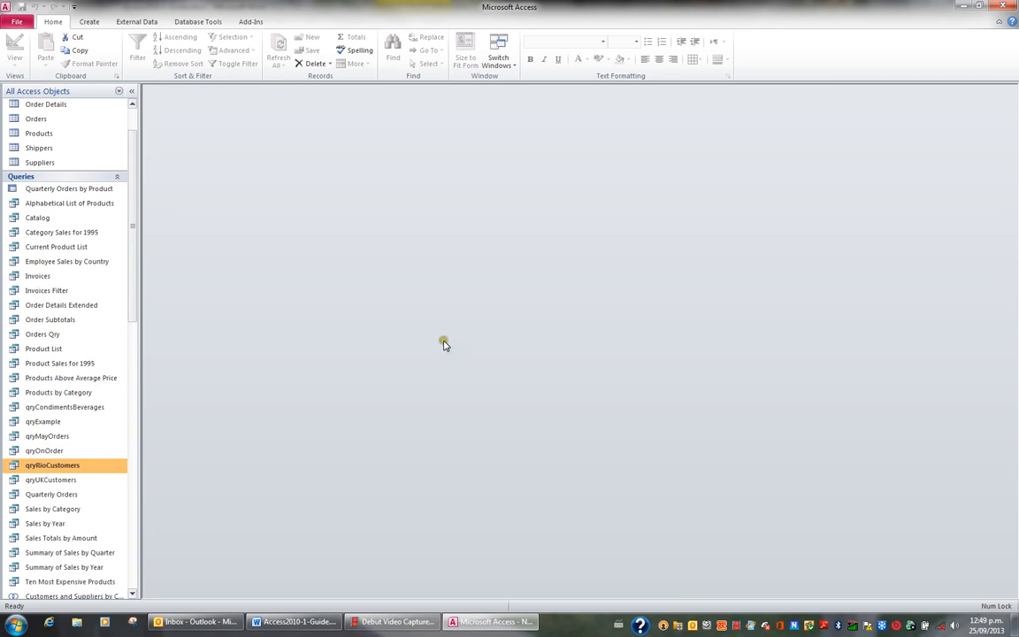
# - Create a new query in Design view with the Employees table, and enlarge its field list to show all fields
pyautogui.click(89, 21)
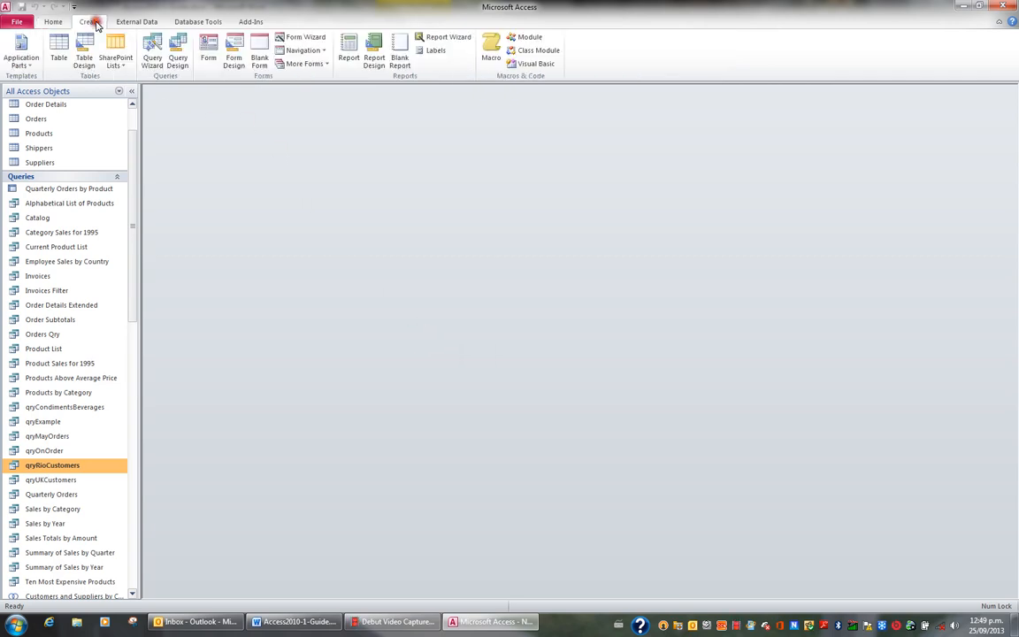
pyautogui.click(177, 51)
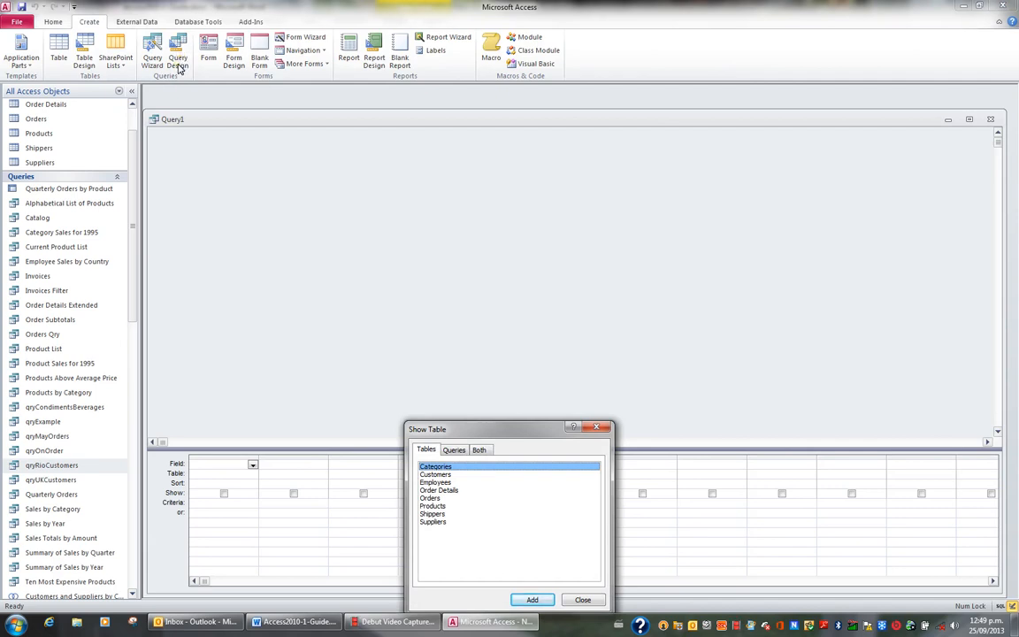
pyautogui.click(446, 481)
pyautogui.click(534, 600)
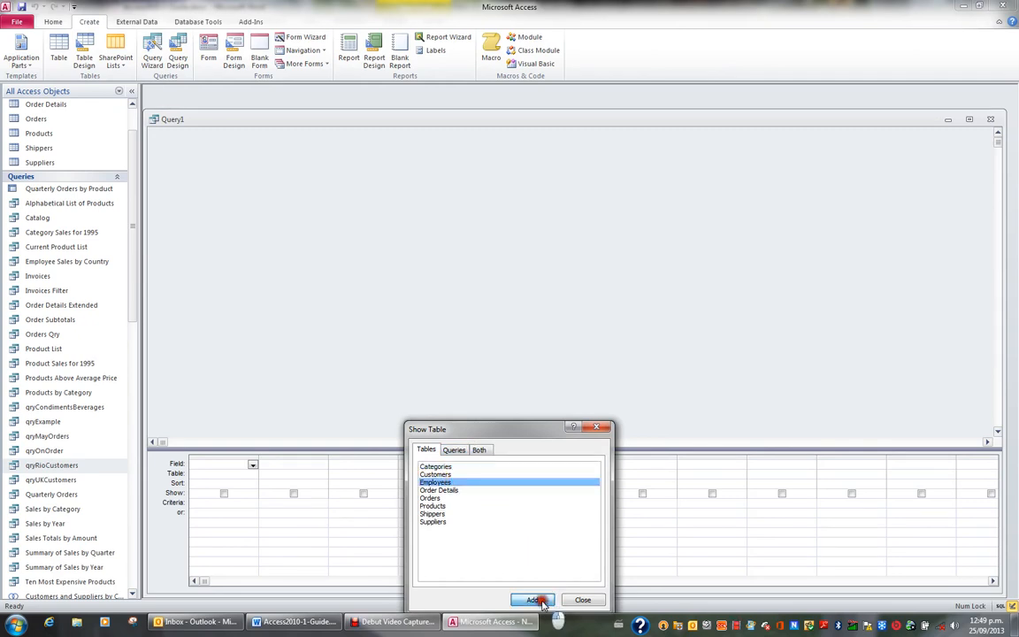
pyautogui.click(580, 600)
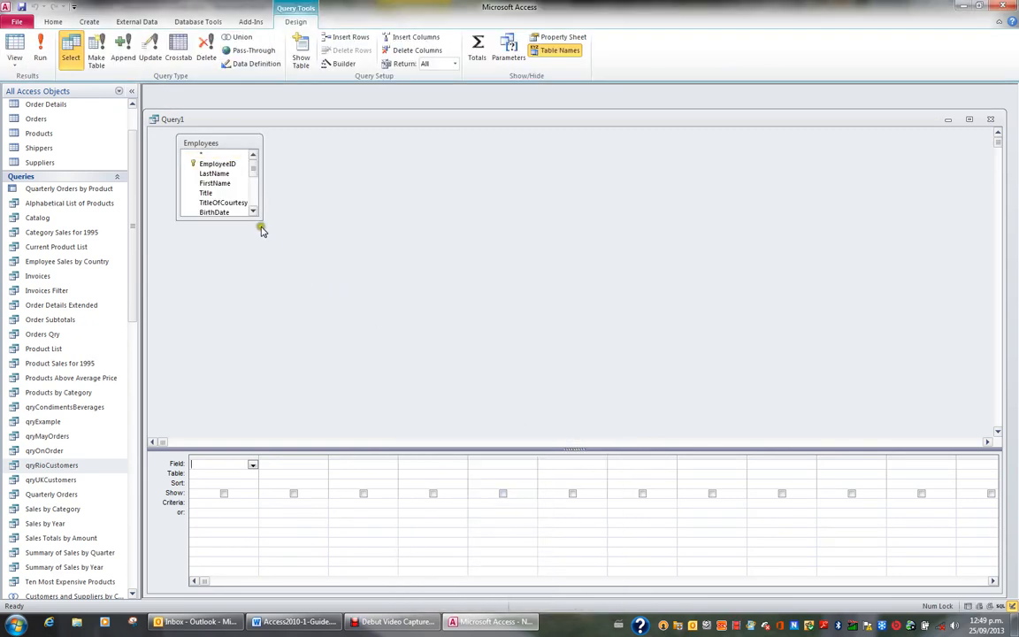
pyautogui.moveTo(257, 217); pyautogui.dragTo(282, 373)
# - Add the FirstName, LastName and Title fields from Employees to the query grid, in that order
pyautogui.click(223, 185)
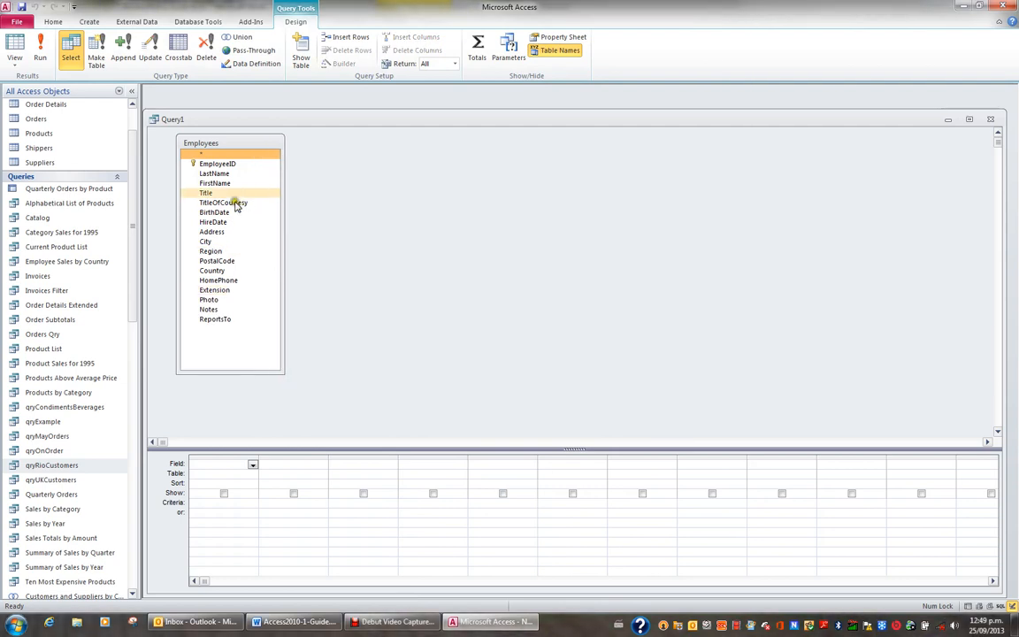
pyautogui.doubleClick(224, 185)
pyautogui.doubleClick(215, 173)
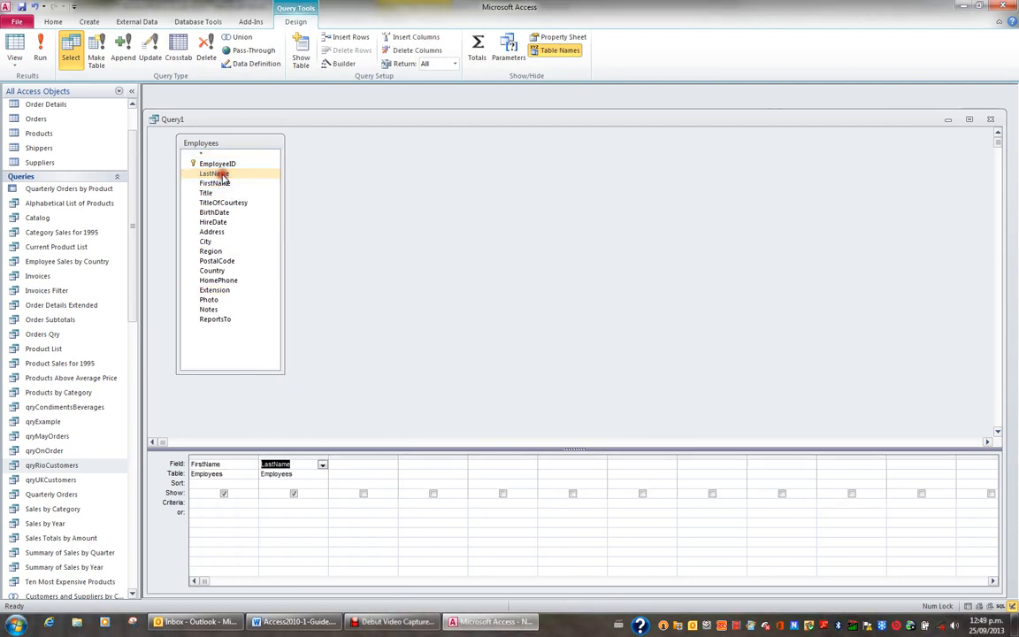
pyautogui.doubleClick(210, 194)
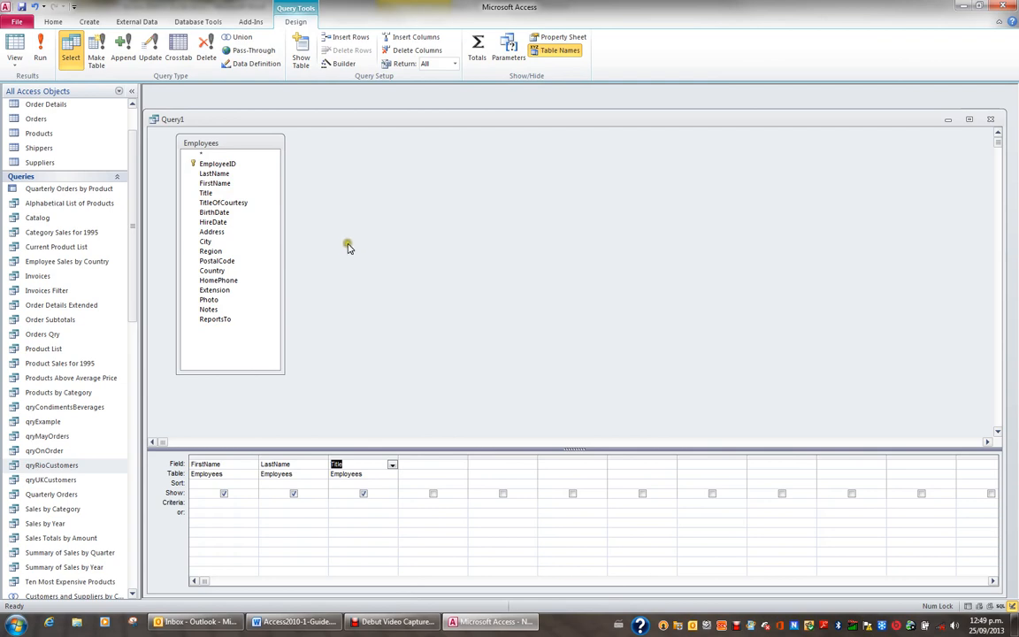
# - Add the Orders table to the query design, and enlarge its field list to show all fields
pyautogui.click(302, 62)
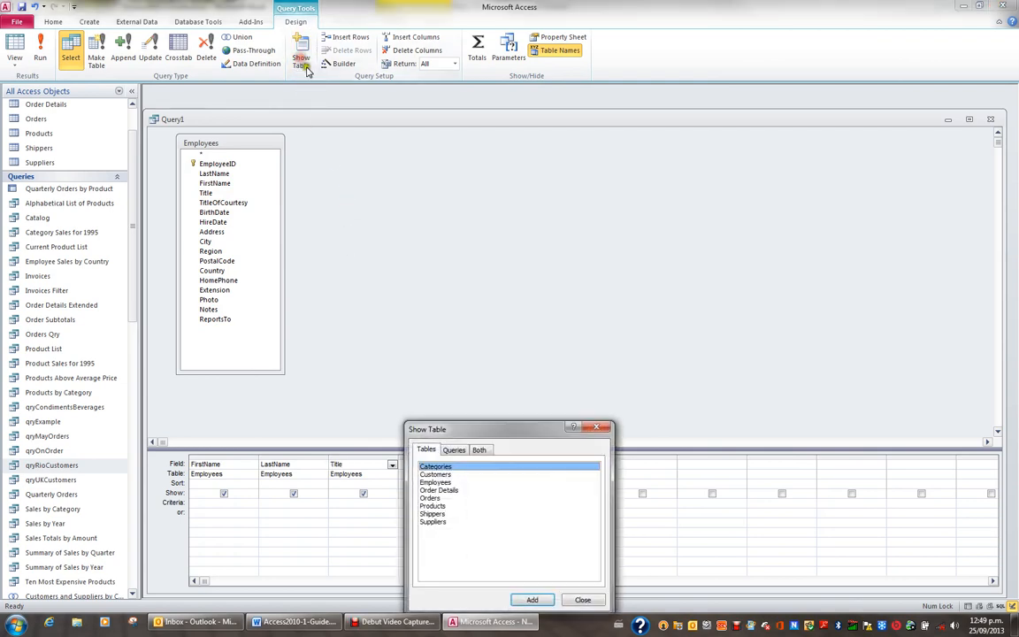
pyautogui.click(433, 497)
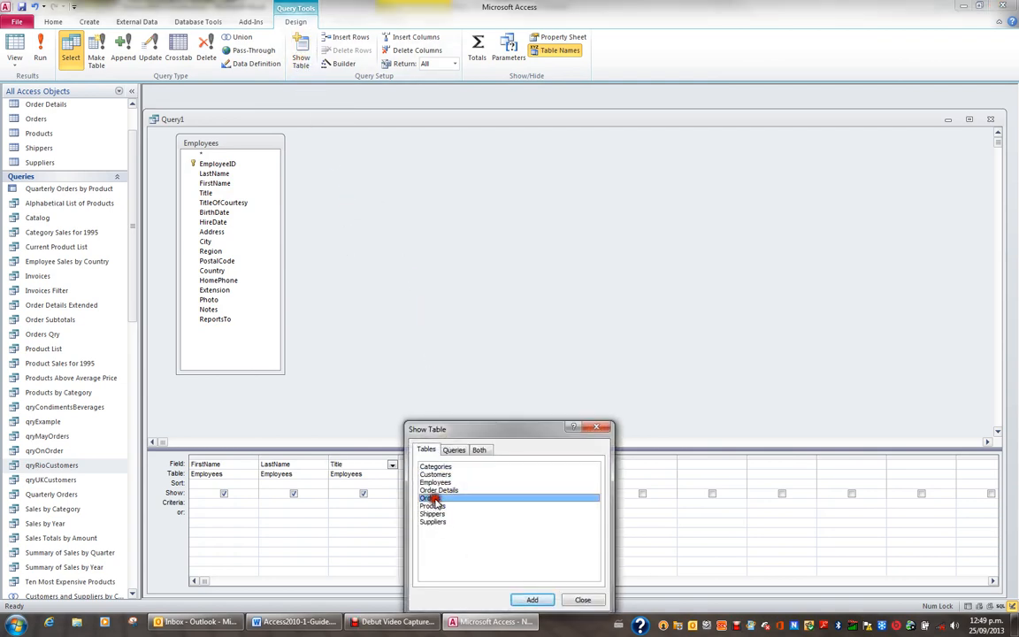
pyautogui.click(534, 599)
pyautogui.click(582, 600)
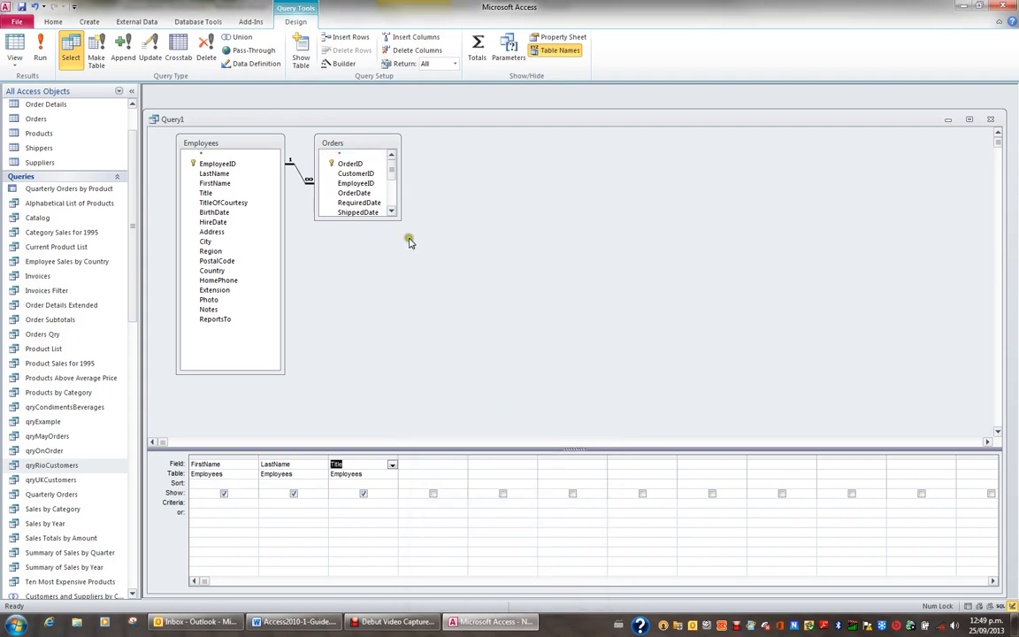
pyautogui.moveTo(399, 219); pyautogui.dragTo(421, 347)
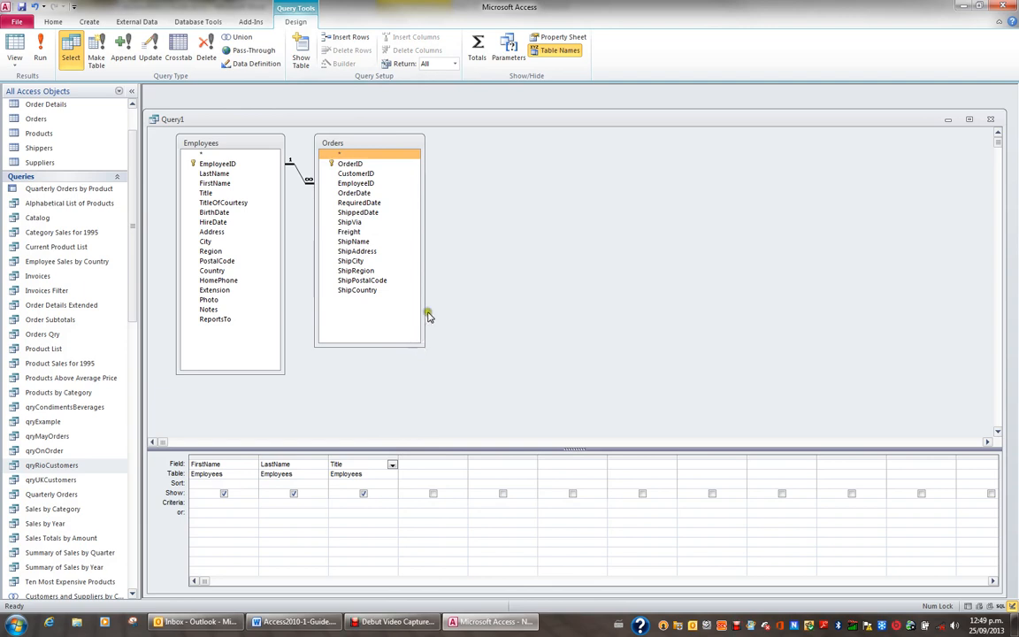
# - Add OrderDate from Orders with the criteria >=#1/08/1995# And <#1/09/1995#, and widen its column to fit
pyautogui.doubleClick(362, 193)
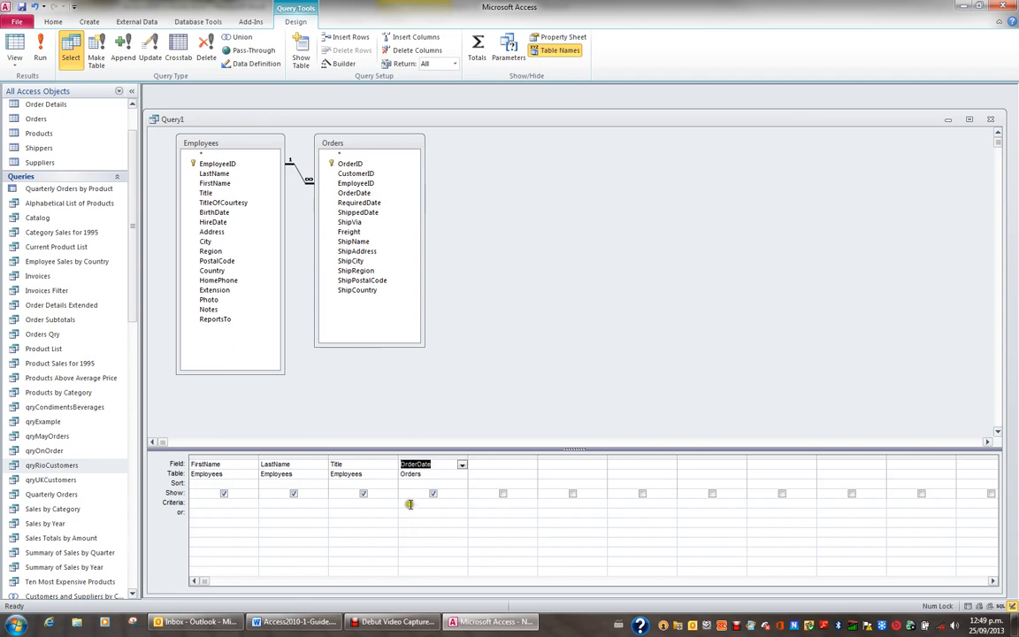
pyautogui.click(414, 502)
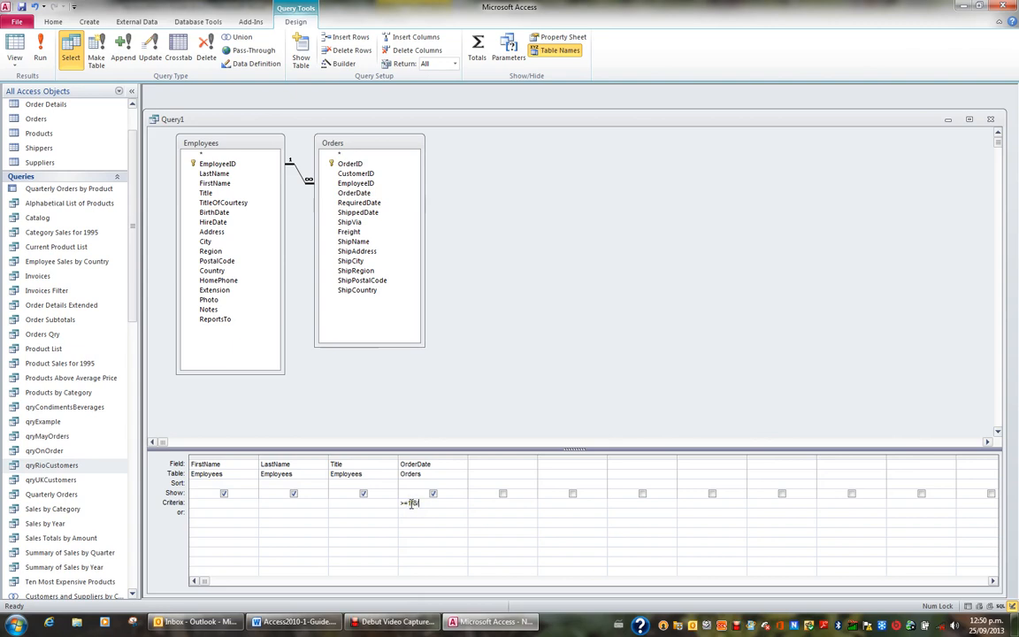
pyautogui.write('>=1/5/95 and <1/9/95')
pyautogui.press('Down')
pyautogui.doubleClick(466, 461)
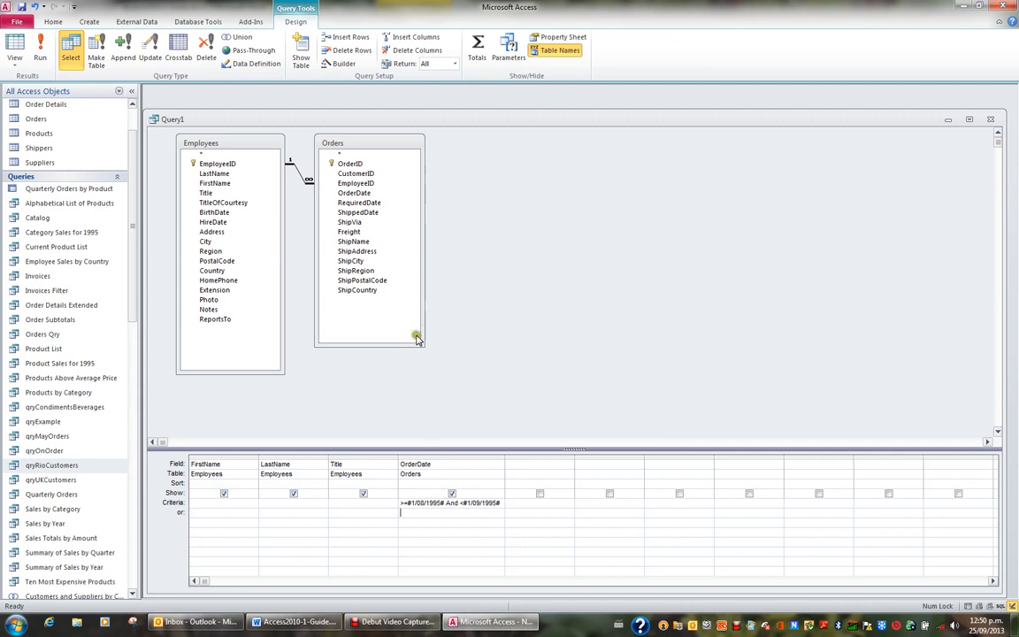
# - Add the ShipCity field from Orders to the query grid with the criteria "london" Or "barcelona"
pyautogui.click(353, 261)
pyautogui.moveTo(358, 265); pyautogui.dragTo(526, 461)
pyautogui.click(524, 503)
pyautogui.write('londo')
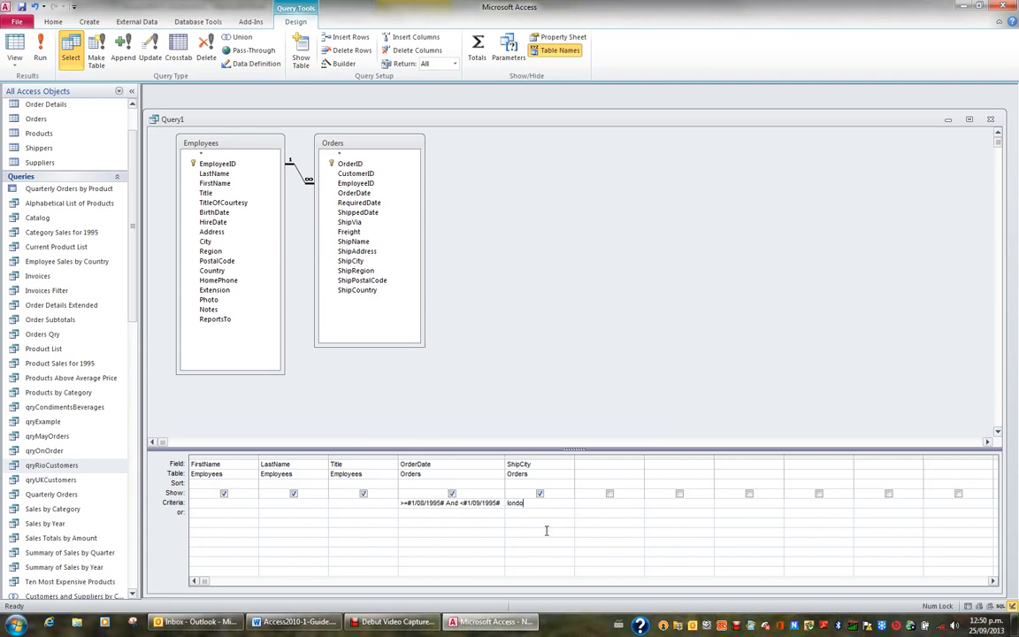
pyautogui.write('n or barcelona')
pyautogui.press('Return')
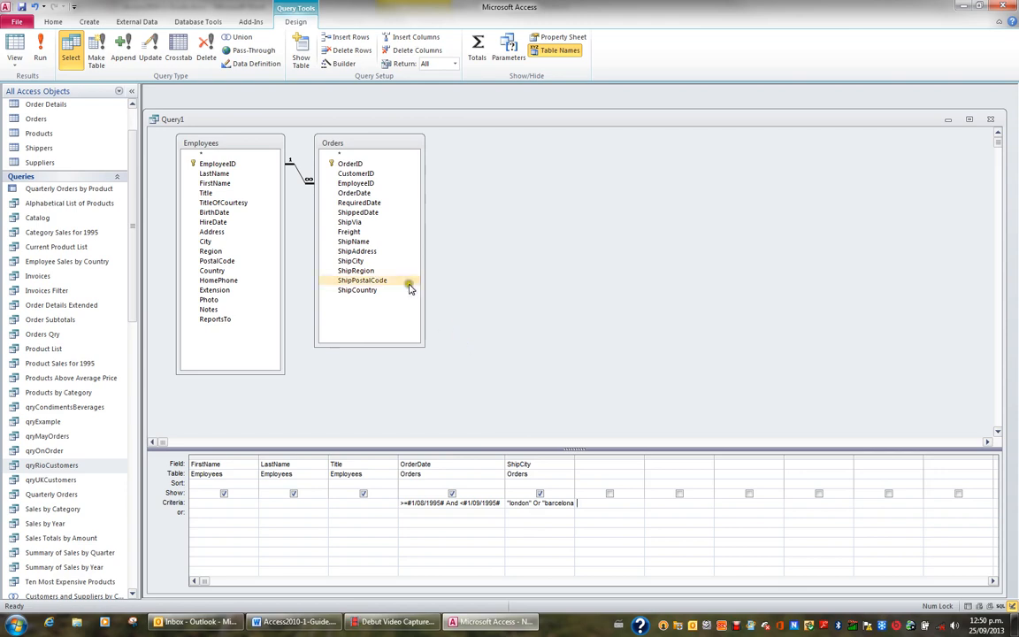
# - Add the ShipName field from Orders to the query grid, and widen the ShipCity column to fit its criteria
pyautogui.click(371, 248)
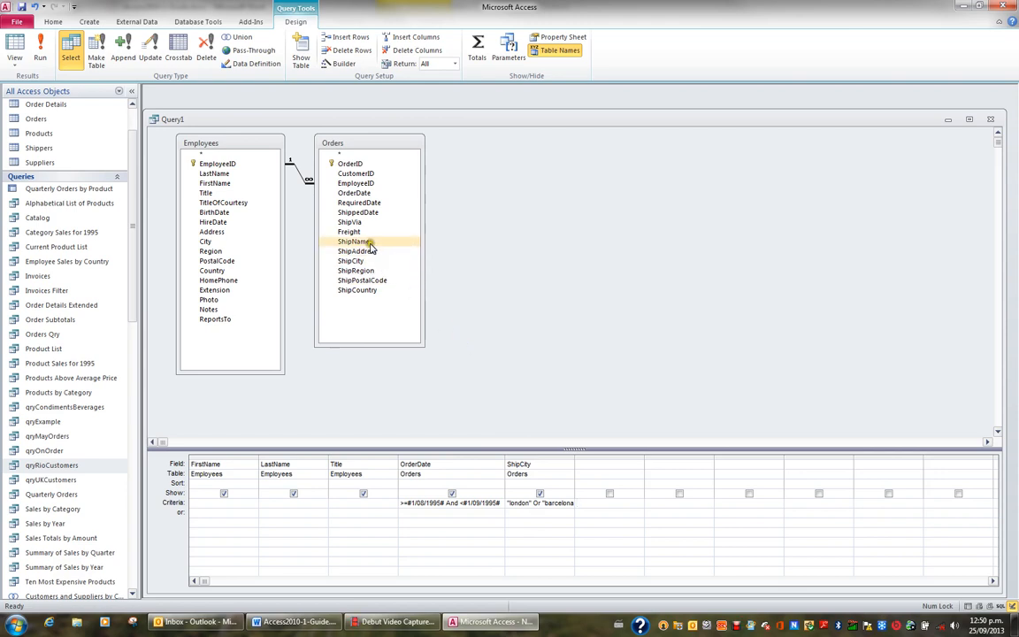
pyautogui.doubleClick(371, 249)
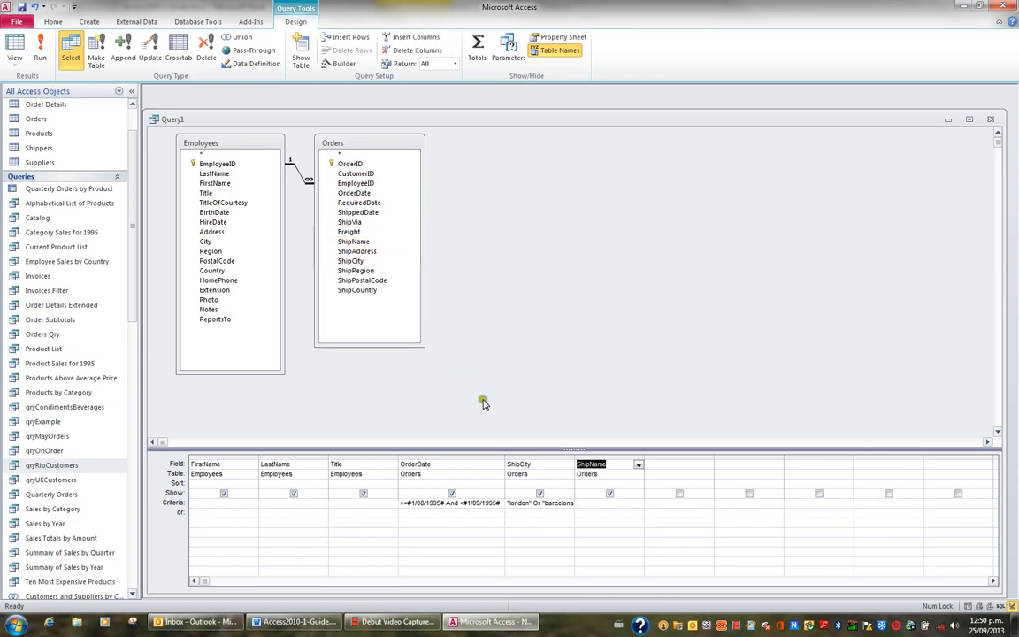
pyautogui.doubleClick(575, 454)
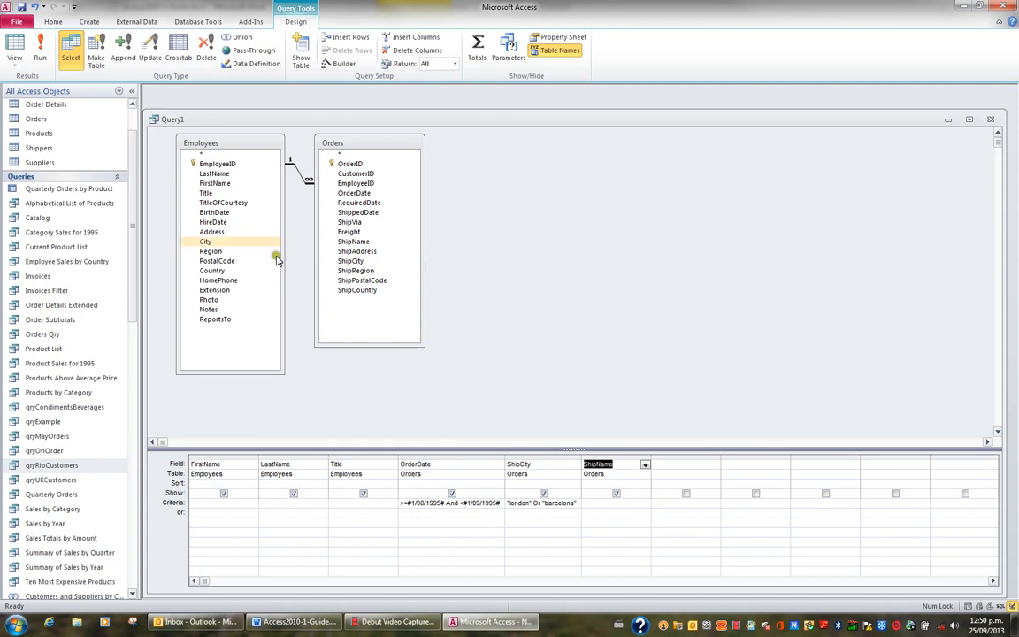
# - Preview the query results in Datasheet view, and add the Shippers table to the query design
pyautogui.click(17, 48)
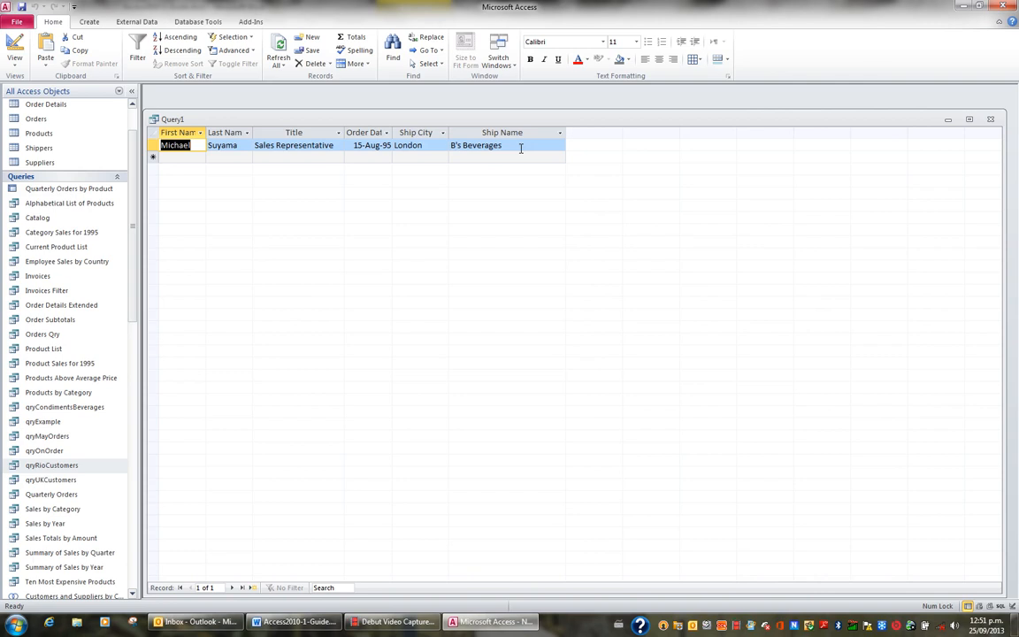
pyautogui.click(14, 44)
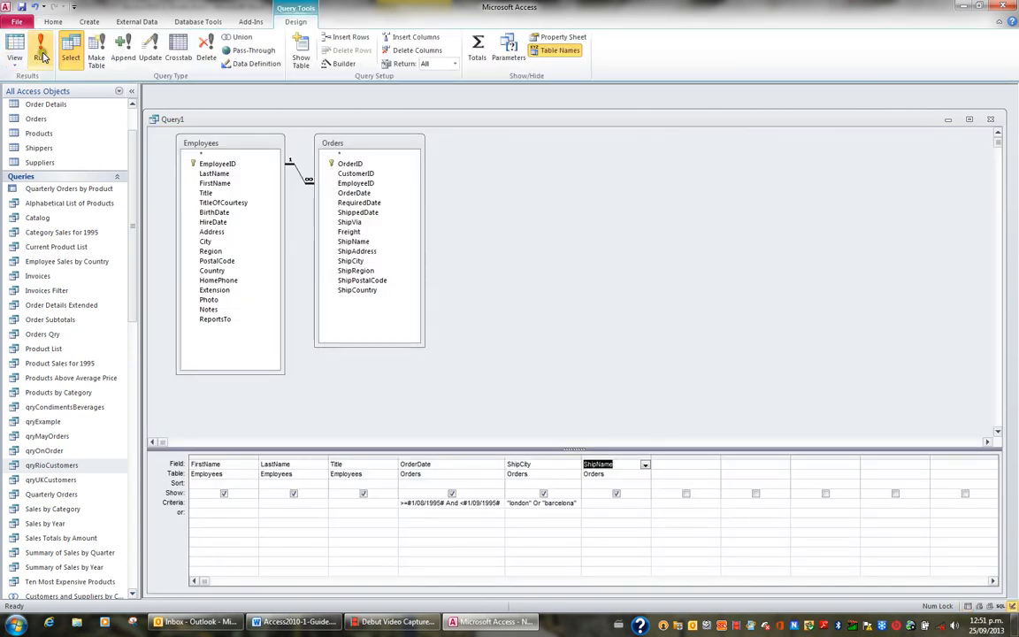
pyautogui.click(310, 56)
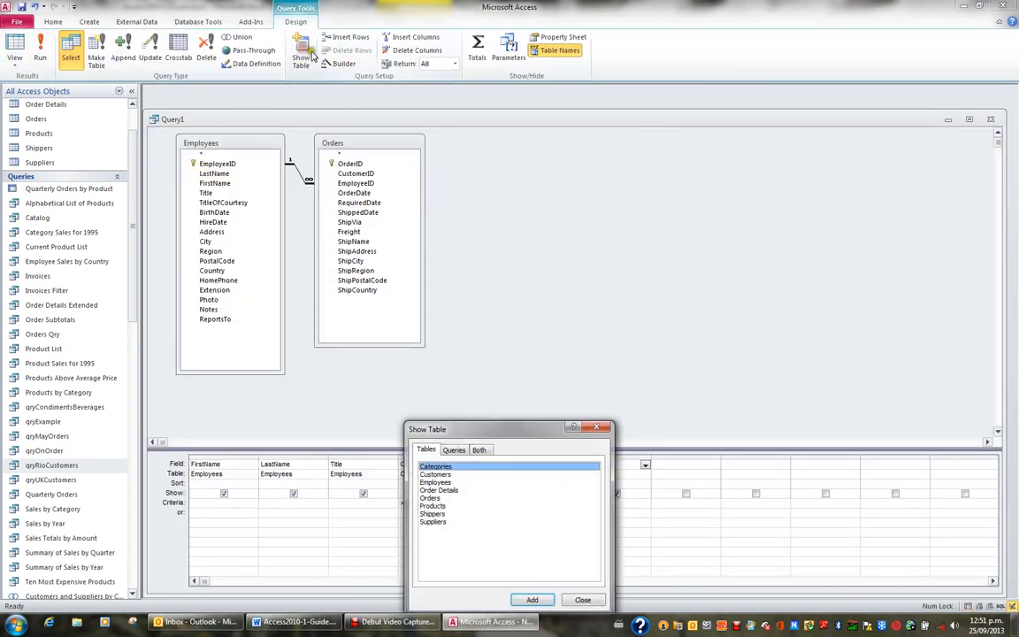
pyautogui.doubleClick(433, 514)
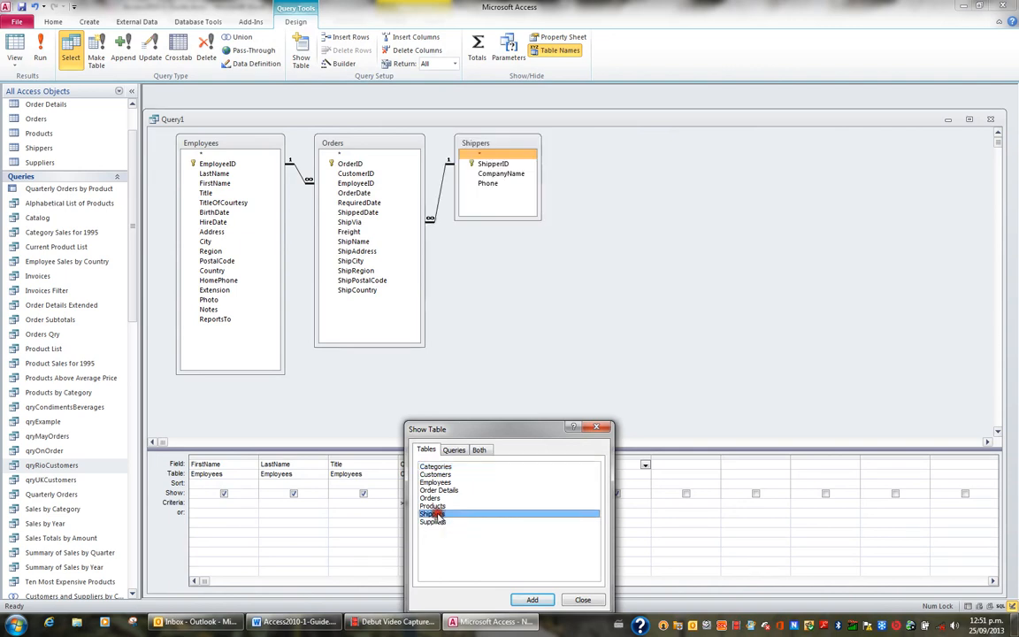
pyautogui.click(583, 600)
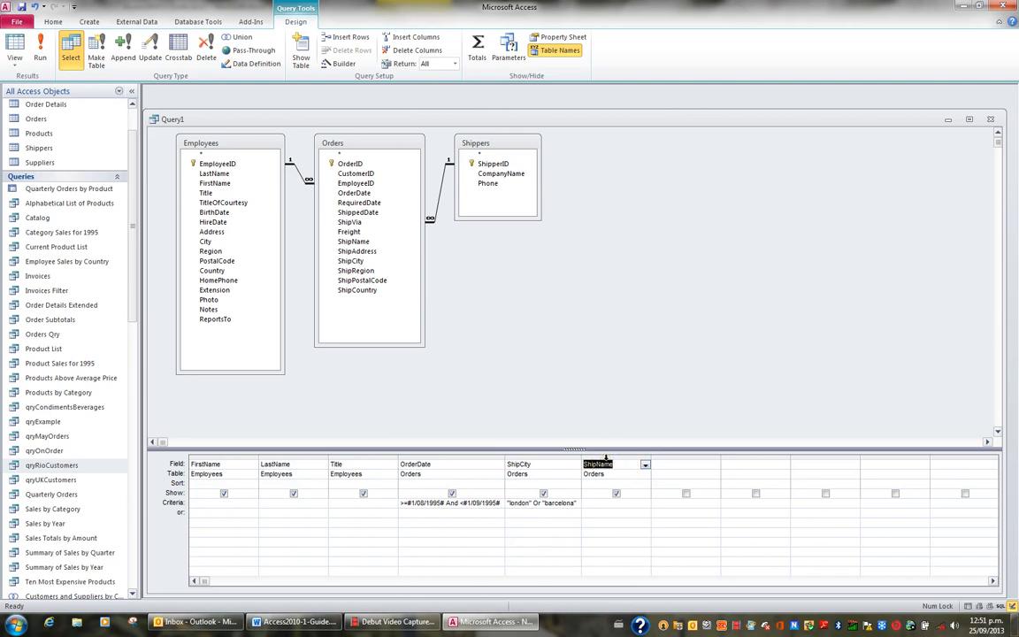
# - Replace the ShipName column with the CompanyName field from Shippers, and preview the results before returning to Design view
pyautogui.click(606, 458)
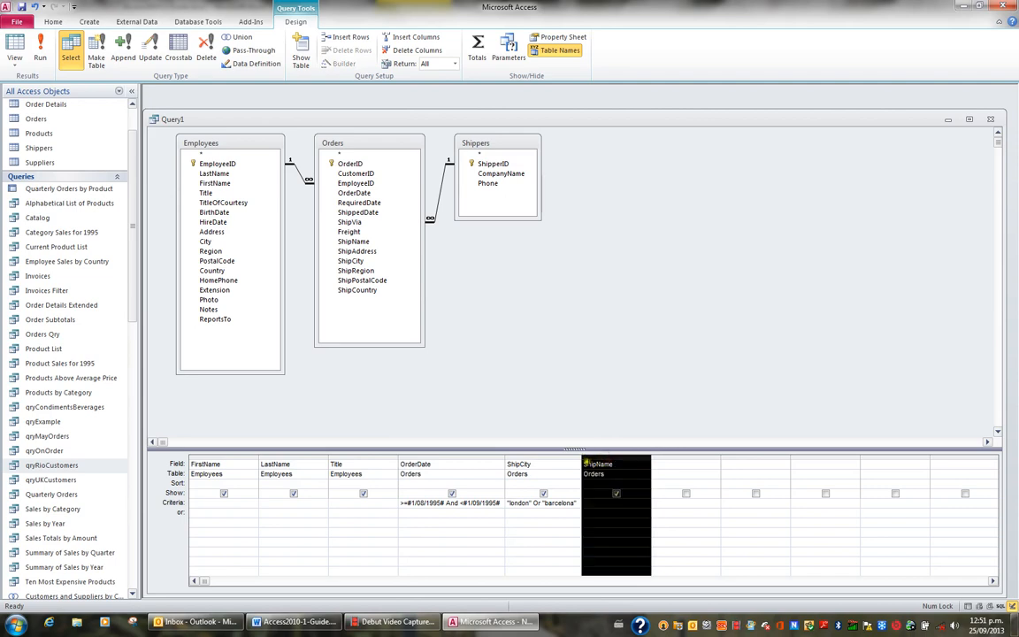
pyautogui.press('Delete')
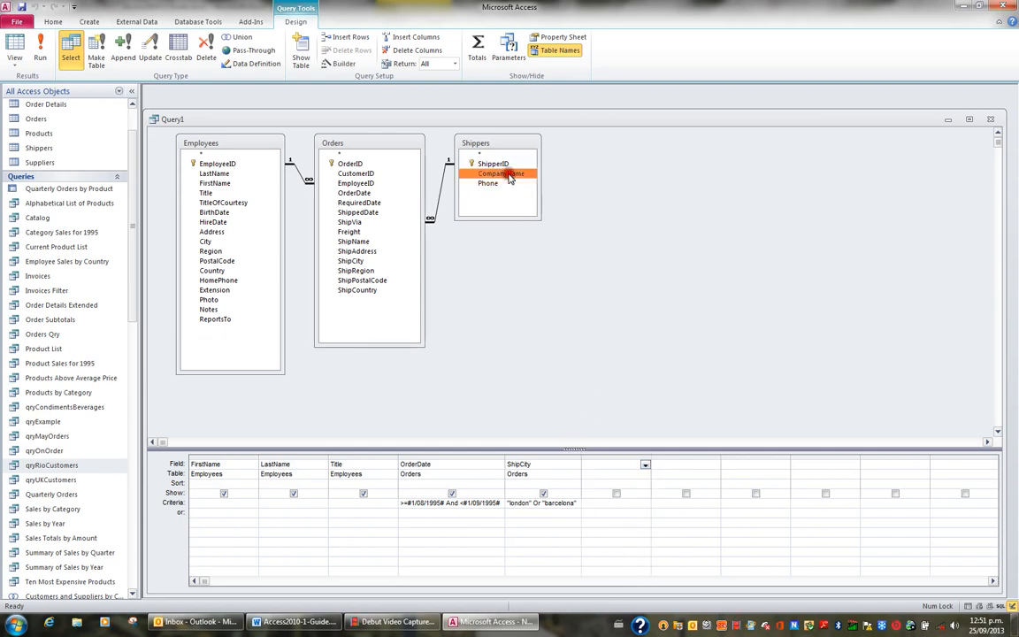
pyautogui.doubleClick(508, 174)
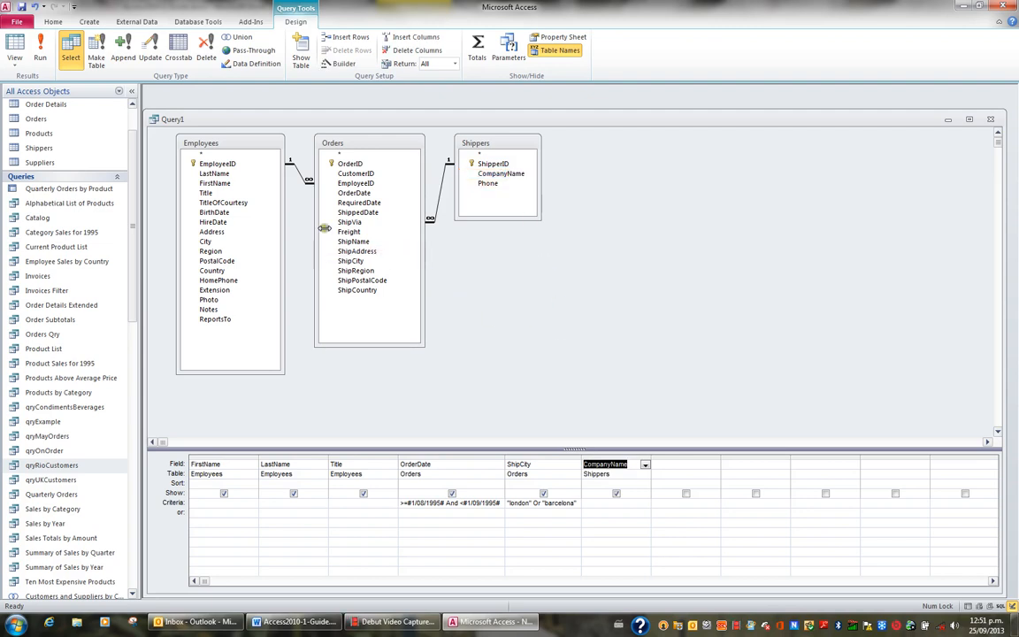
pyautogui.click(16, 46)
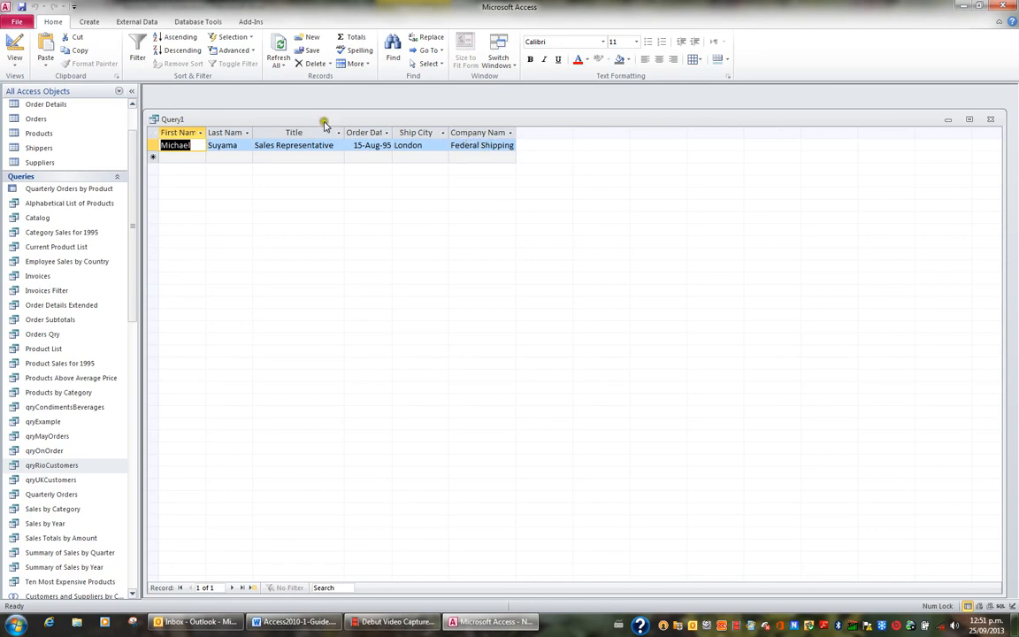
pyautogui.click(18, 46)
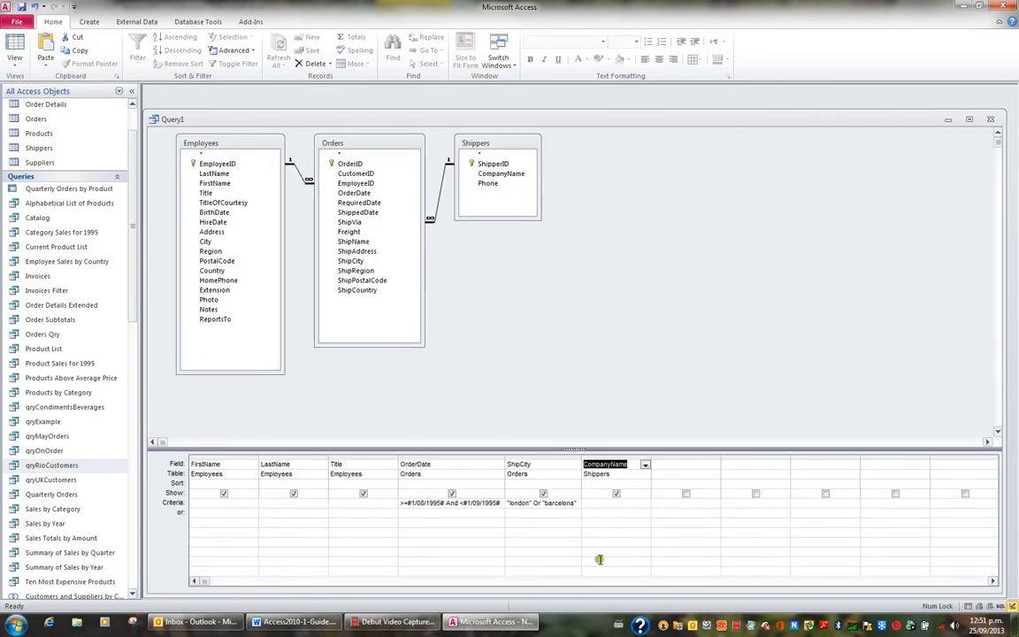
# - Set the CompanyName criteria to "federal shipping", and show the query results in Datasheet view
pyautogui.click(557, 504)
pyautogui.write('fe')
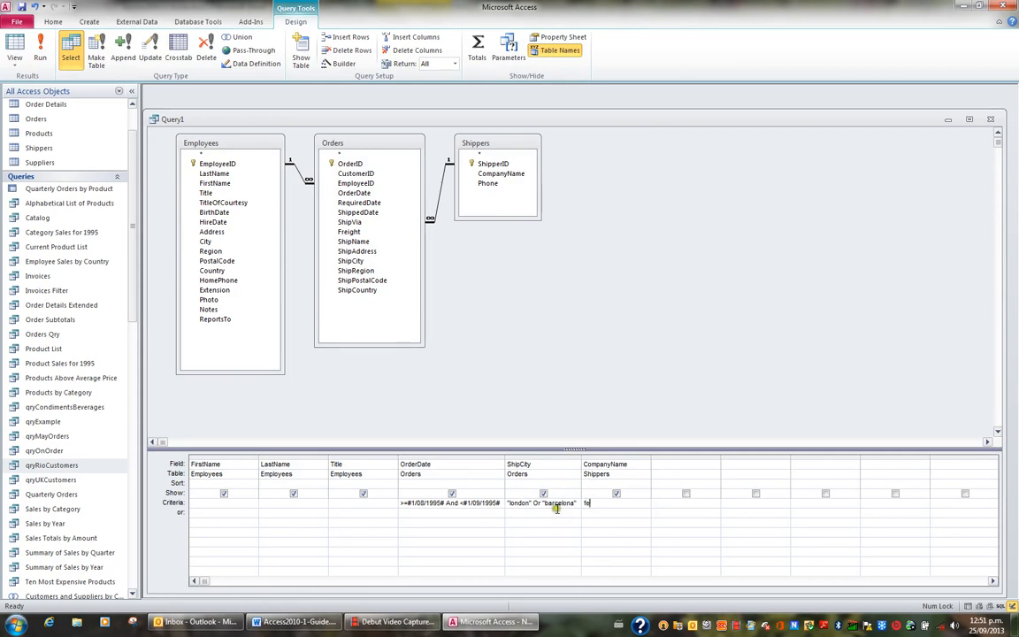
pyautogui.write('deral shipping')
pyautogui.press('Down')
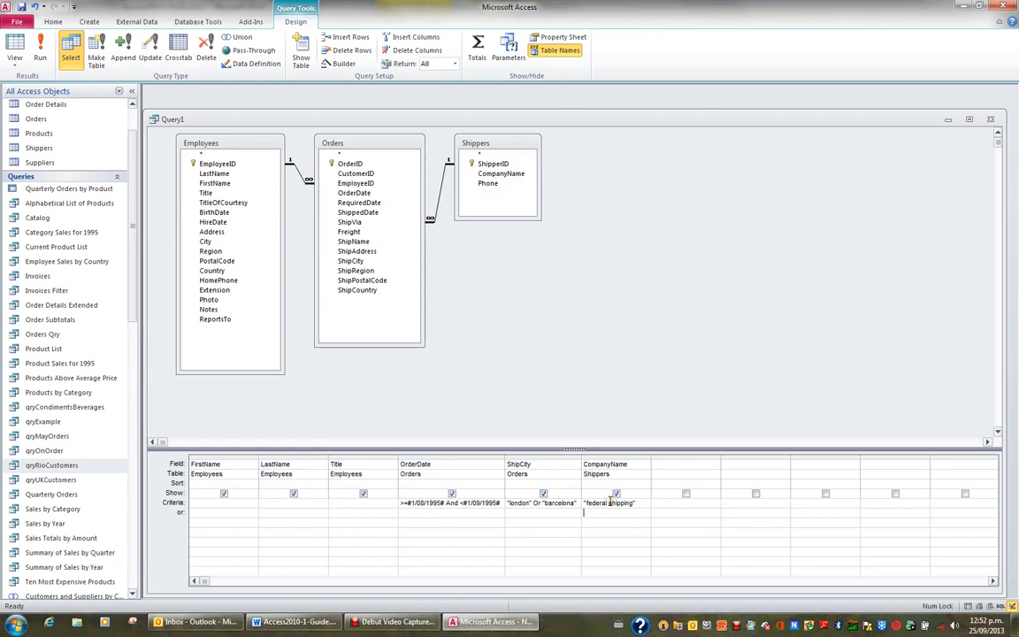
pyautogui.click(13, 50)
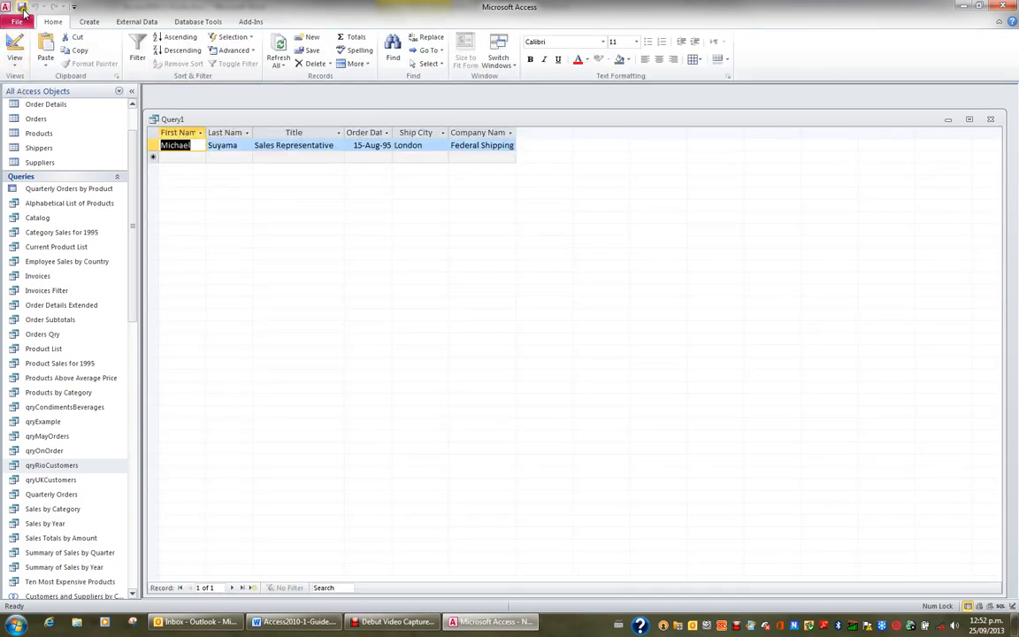
# - Save the query as qryFederalShippingAugust and close it
pyautogui.click(21, 7)
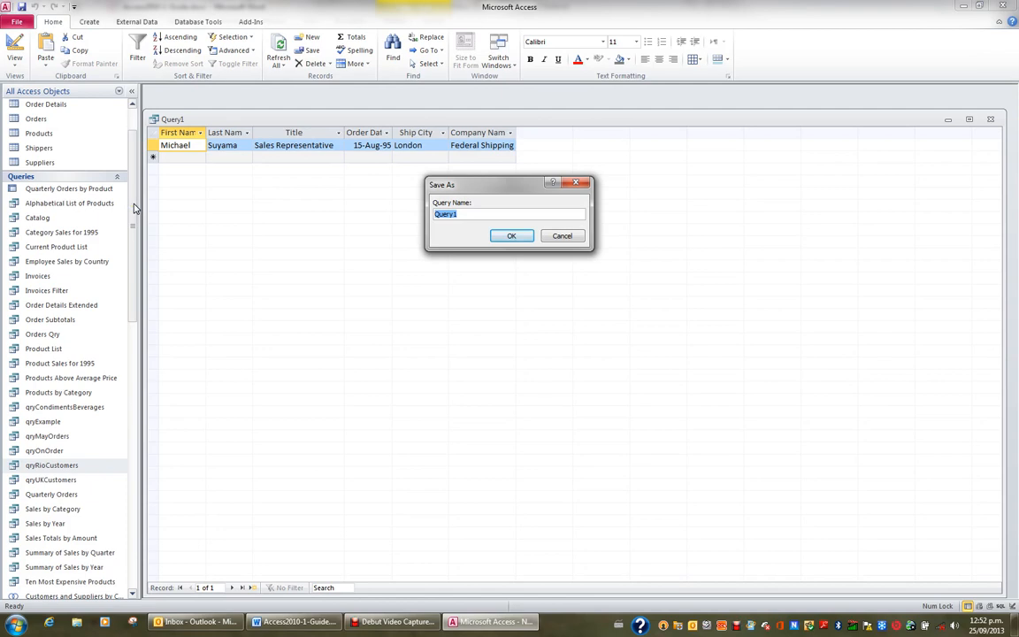
pyautogui.write('q')
pyautogui.write('ryFederalShippingAugust')
pyautogui.click(513, 235)
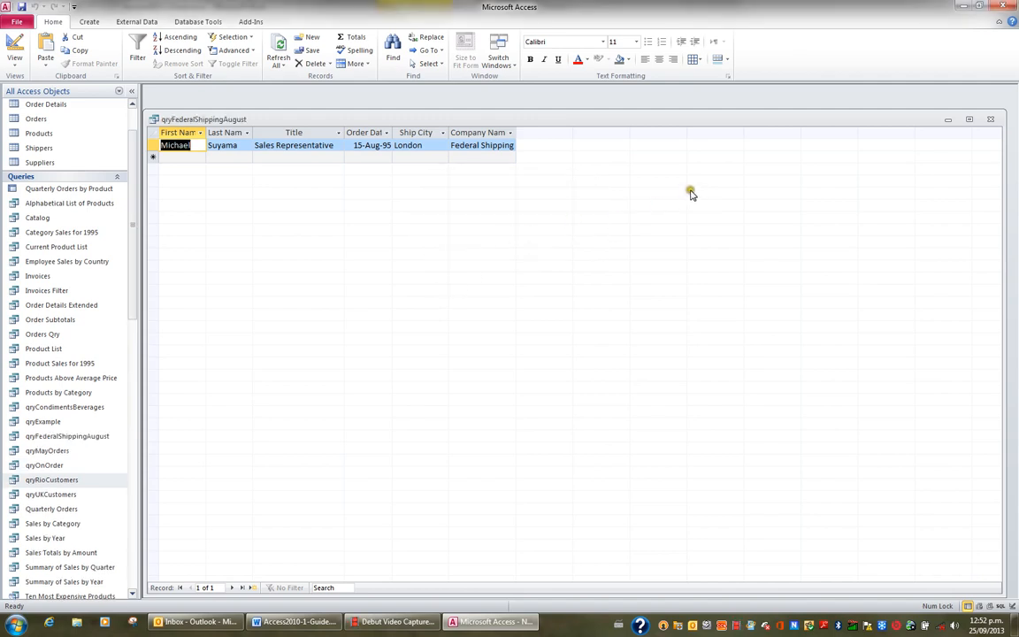
pyautogui.click(990, 119)
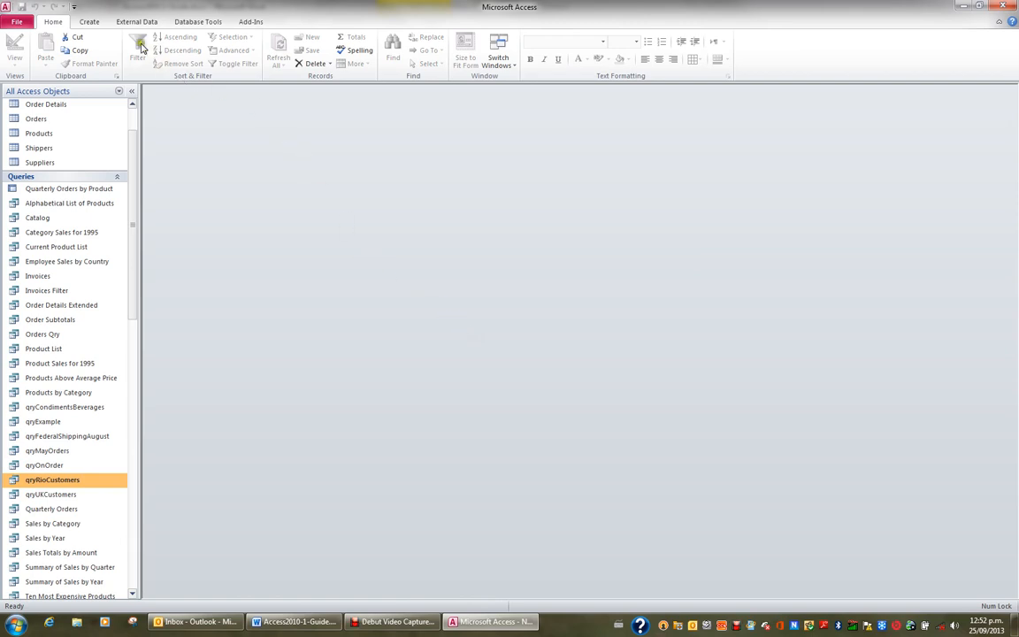
# - Start a new query in Design view with the Customers table as its source
pyautogui.click(90, 21)
pyautogui.click(179, 55)
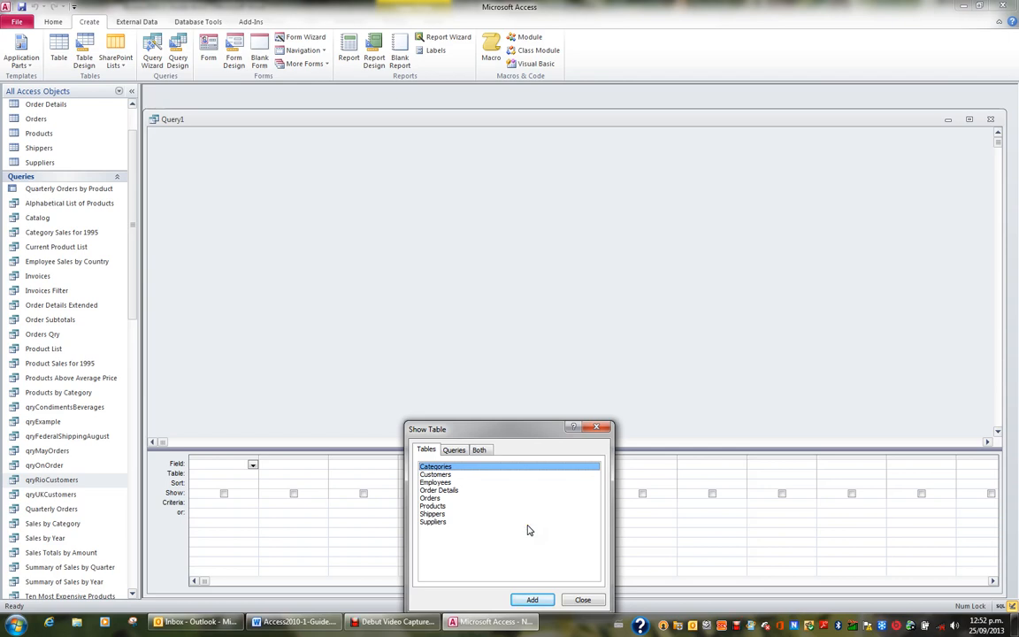
pyautogui.click(442, 474)
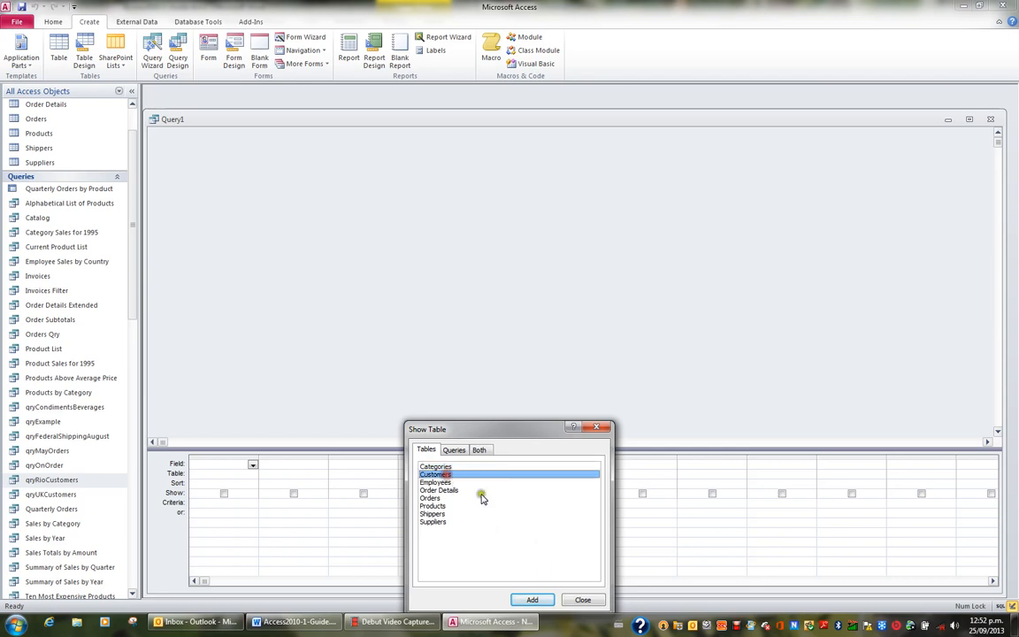
pyautogui.click(533, 599)
pyautogui.click(583, 599)
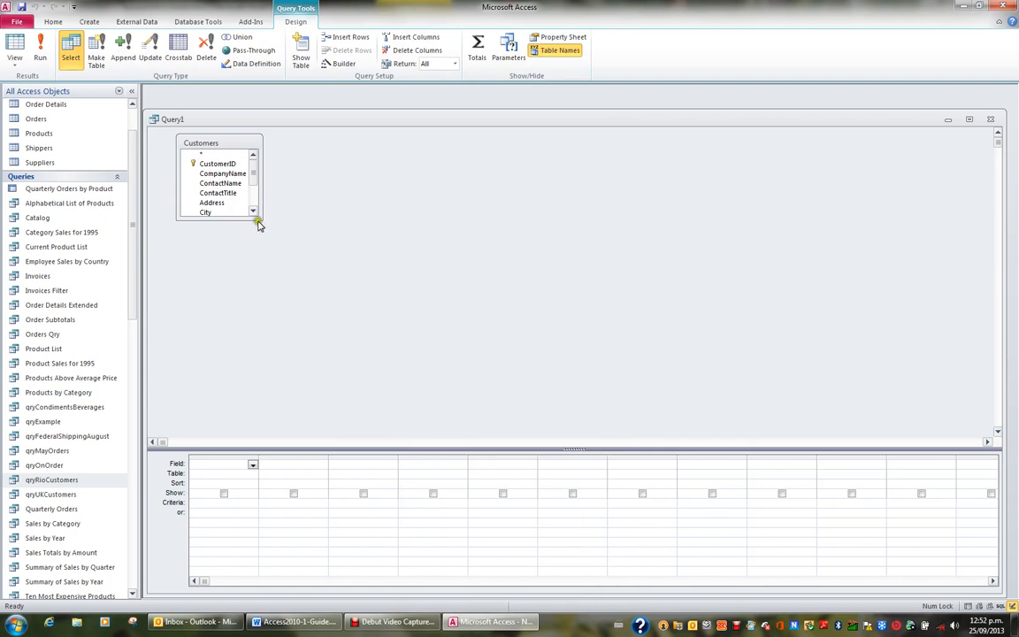
# - Enlarge the Customers field list to show all its fields, and add CompanyName to the query grid
pyautogui.moveTo(257, 223); pyautogui.dragTo(307, 352)
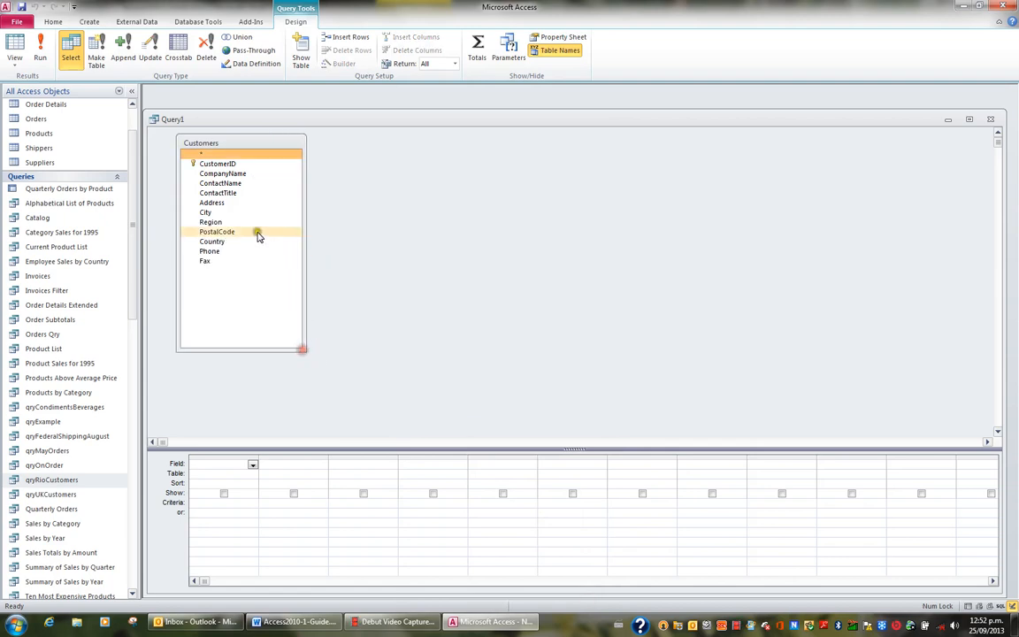
pyautogui.doubleClick(235, 175)
pyautogui.click(237, 182)
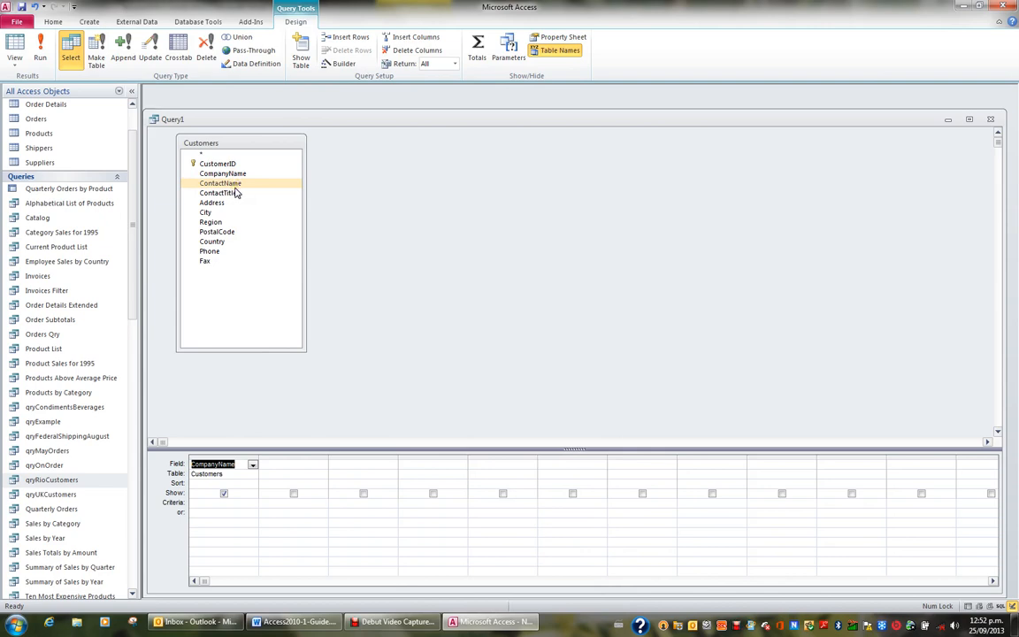
# - Add the Products, Orders and Order Details tables to the query design
pyautogui.click(305, 59)
pyautogui.click(433, 505)
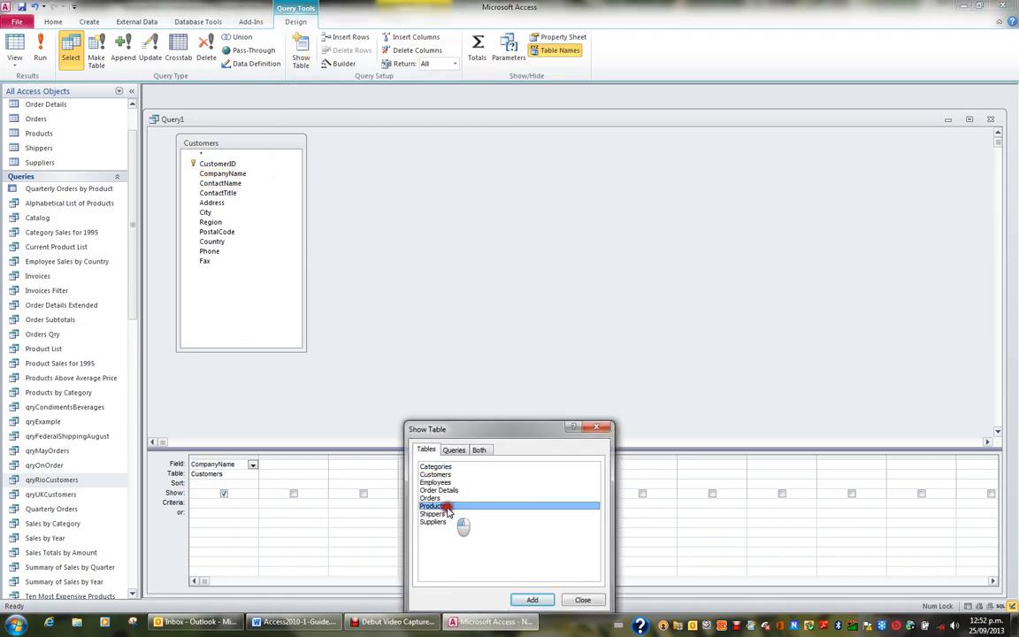
pyautogui.click(532, 599)
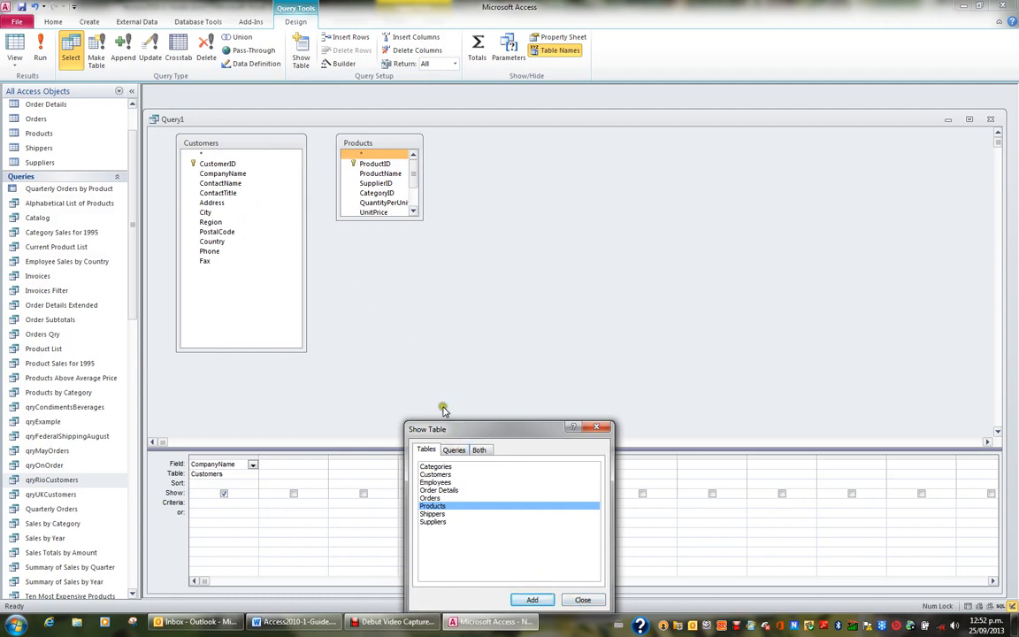
pyautogui.click(430, 498)
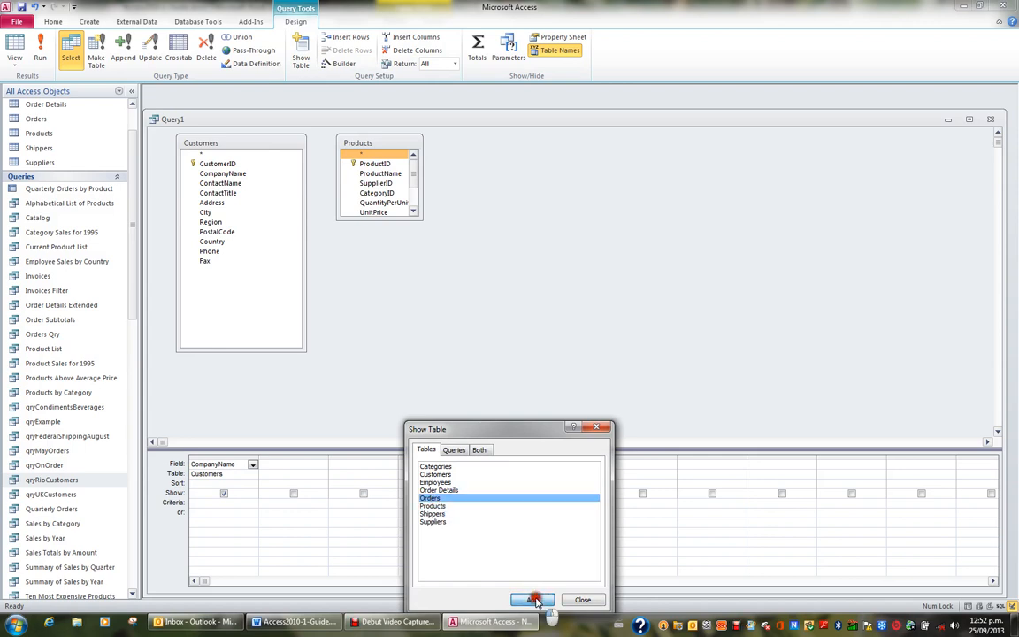
pyautogui.click(532, 600)
pyautogui.click(444, 489)
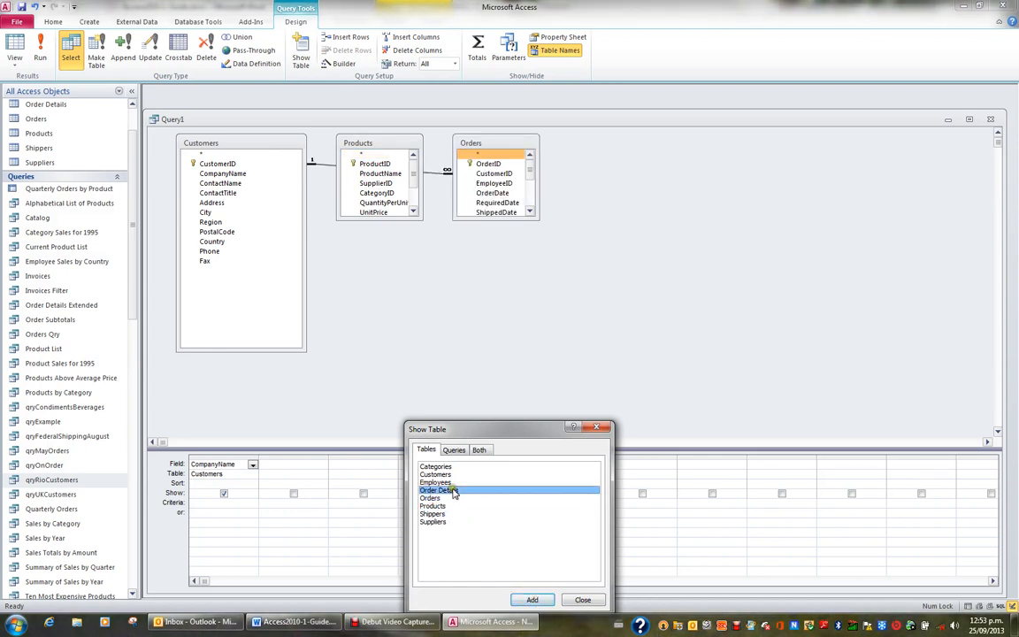
pyautogui.click(531, 599)
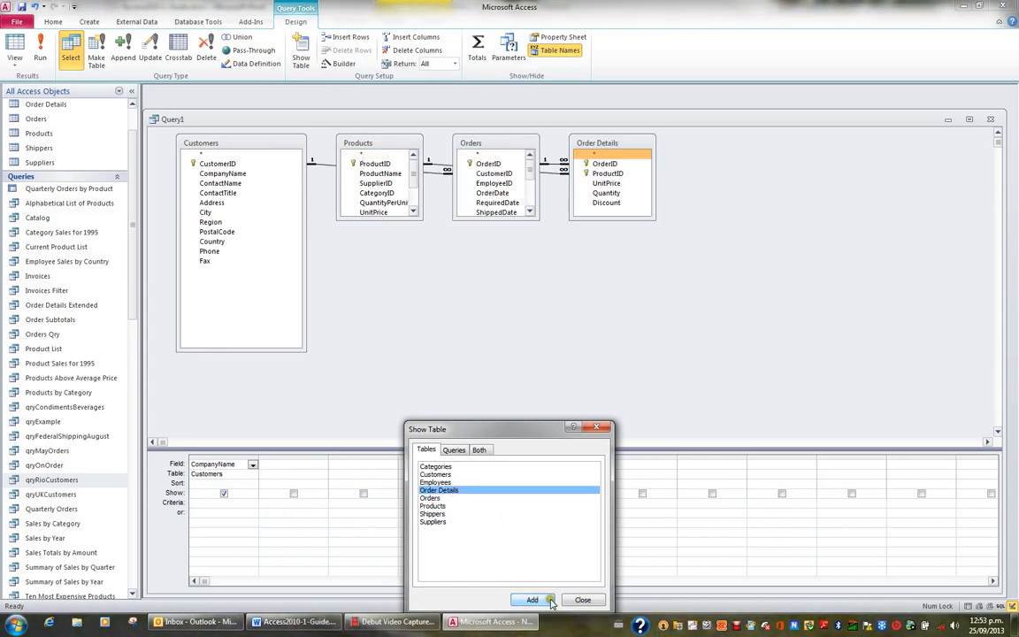
pyautogui.click(581, 600)
# - Arrange the field lists in the order Customers, Orders, Order Details, Products, and lengthen Orders and Products to show all their fields
pyautogui.moveTo(380, 143); pyautogui.dragTo(671, 273)
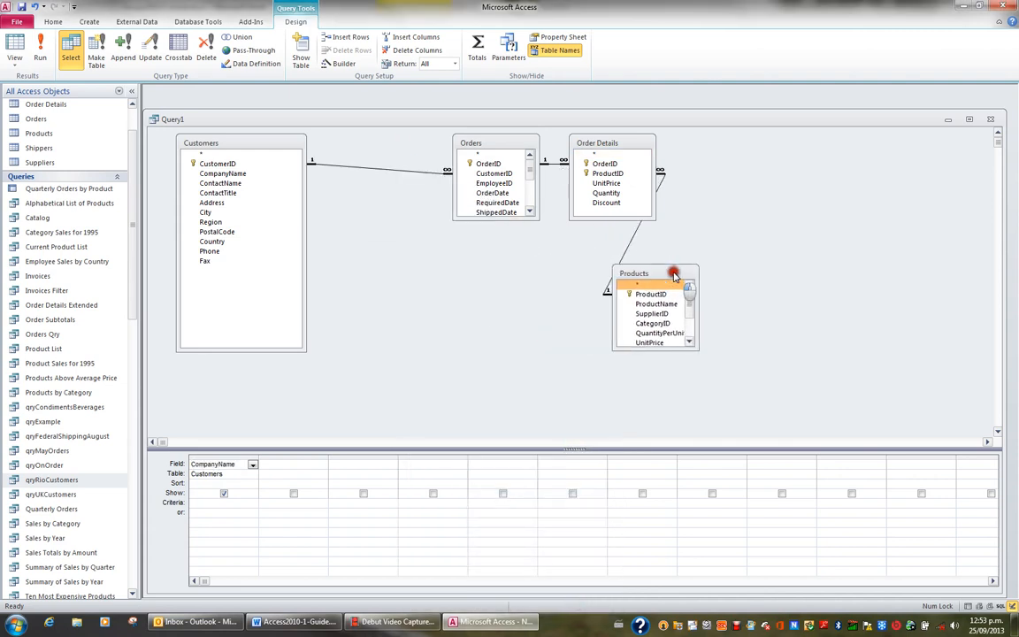
pyautogui.moveTo(512, 142); pyautogui.dragTo(403, 144)
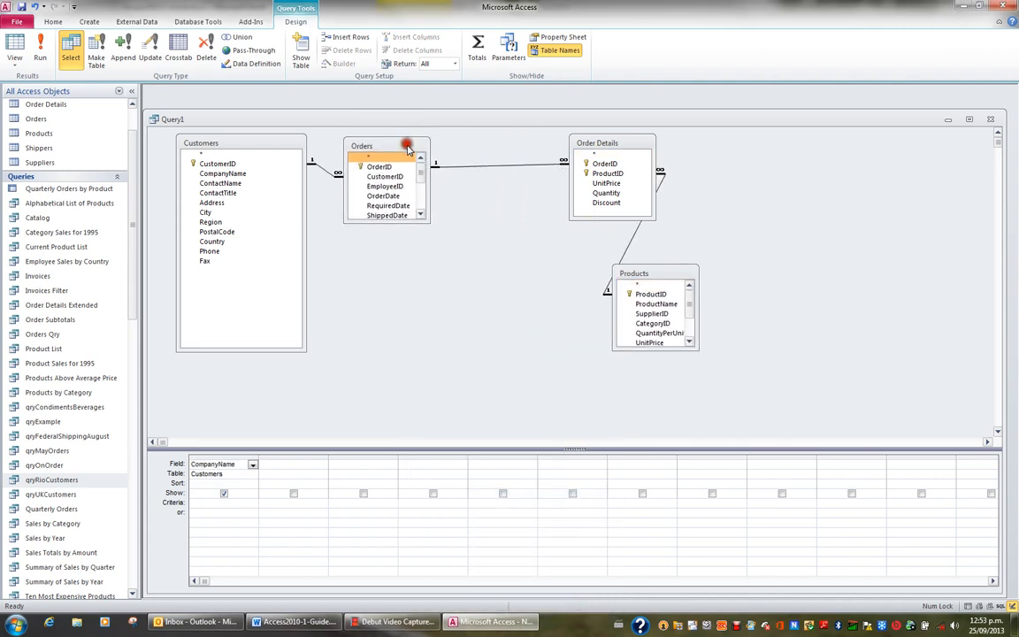
pyautogui.moveTo(371, 223); pyautogui.dragTo(369, 315)
pyautogui.click(612, 157)
pyautogui.moveTo(610, 142); pyautogui.dragTo(509, 143)
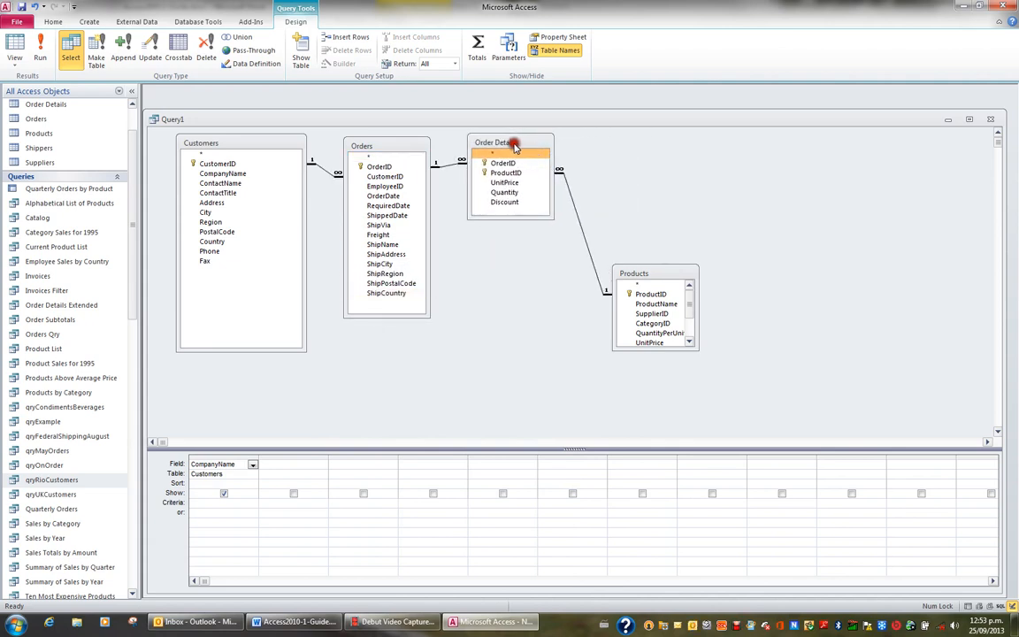
pyautogui.moveTo(665, 274); pyautogui.dragTo(648, 149)
pyautogui.moveTo(643, 227); pyautogui.dragTo(660, 282)
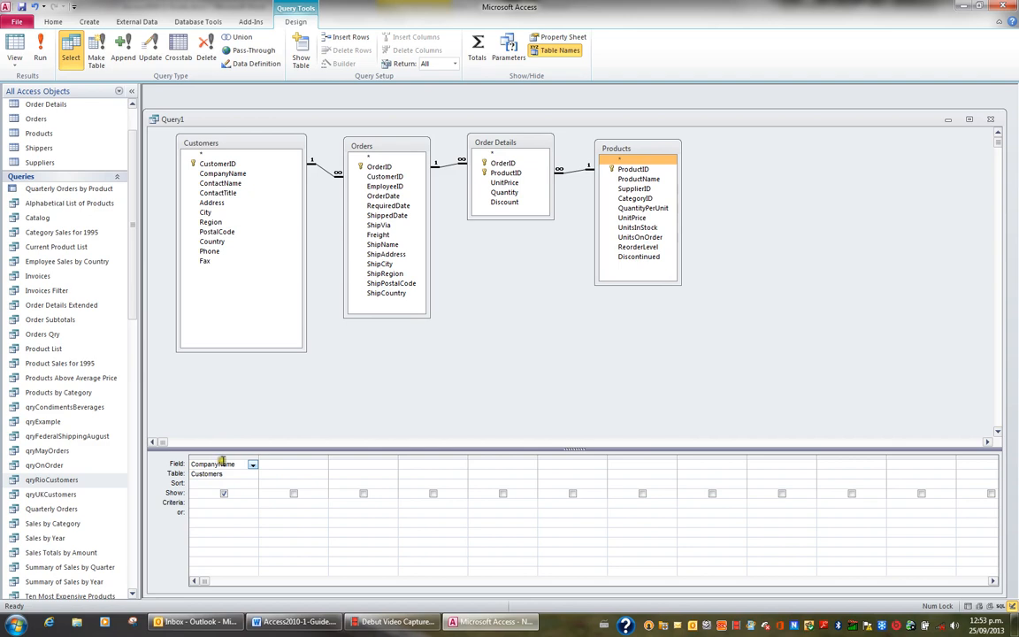
# - Add ProductName from Products to the query grid with the criteria "outback lager"
pyautogui.doubleClick(638, 178)
pyautogui.click(278, 503)
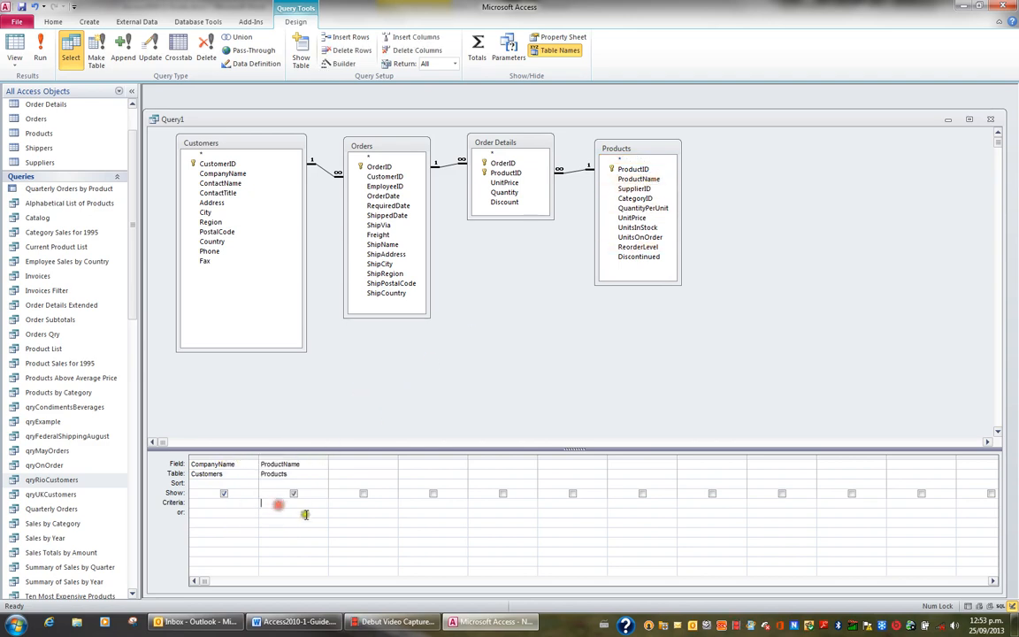
pyautogui.write('outb')
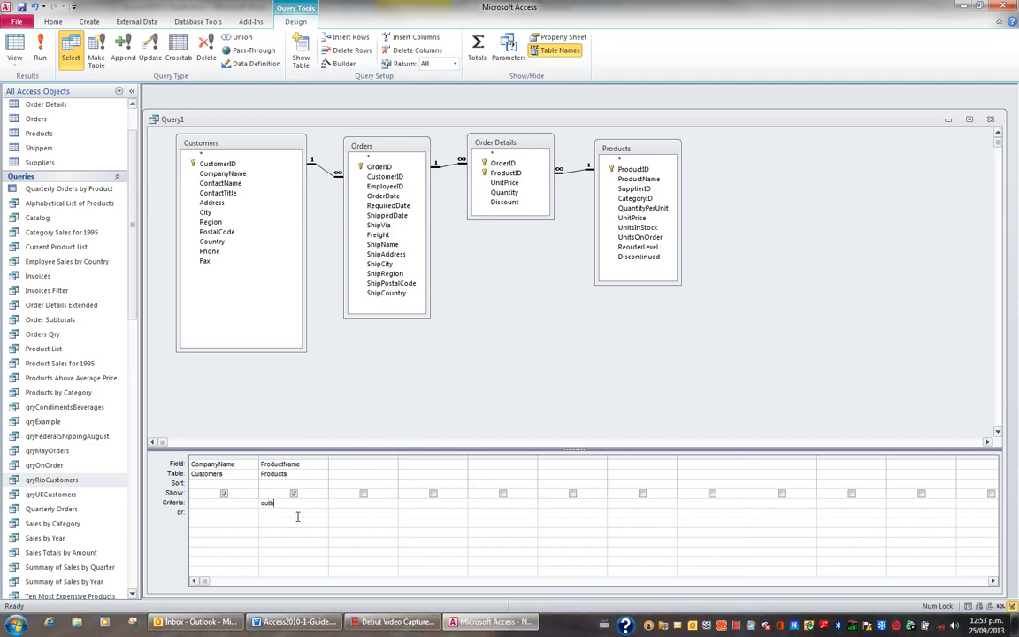
pyautogui.write('ack lager"')
# - Add the Suppliers table to the query, and include its CompanyName field in the grid
pyautogui.click(301, 57)
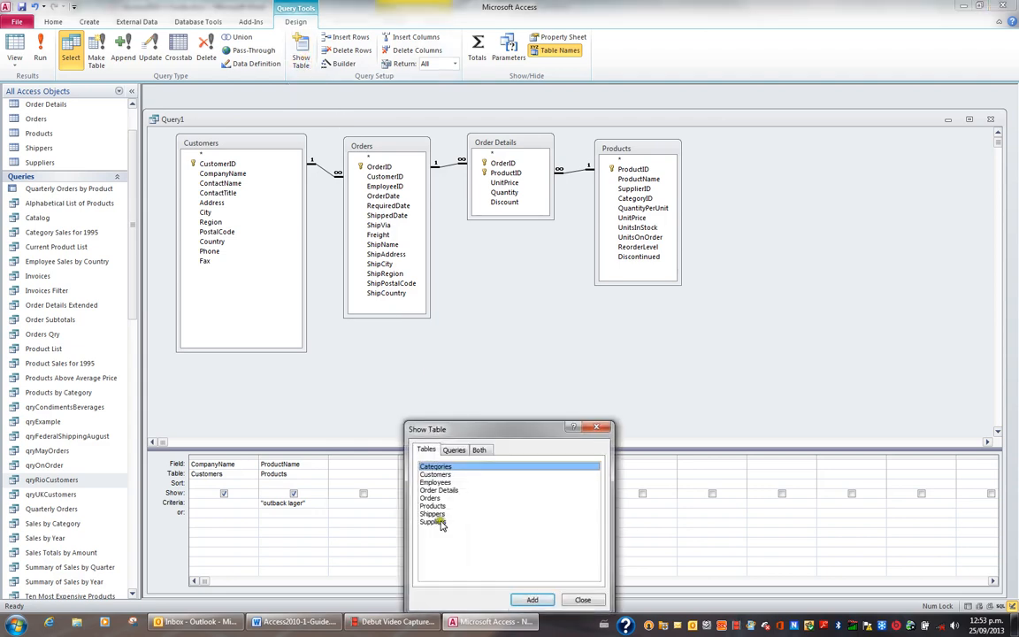
pyautogui.doubleClick(433, 521)
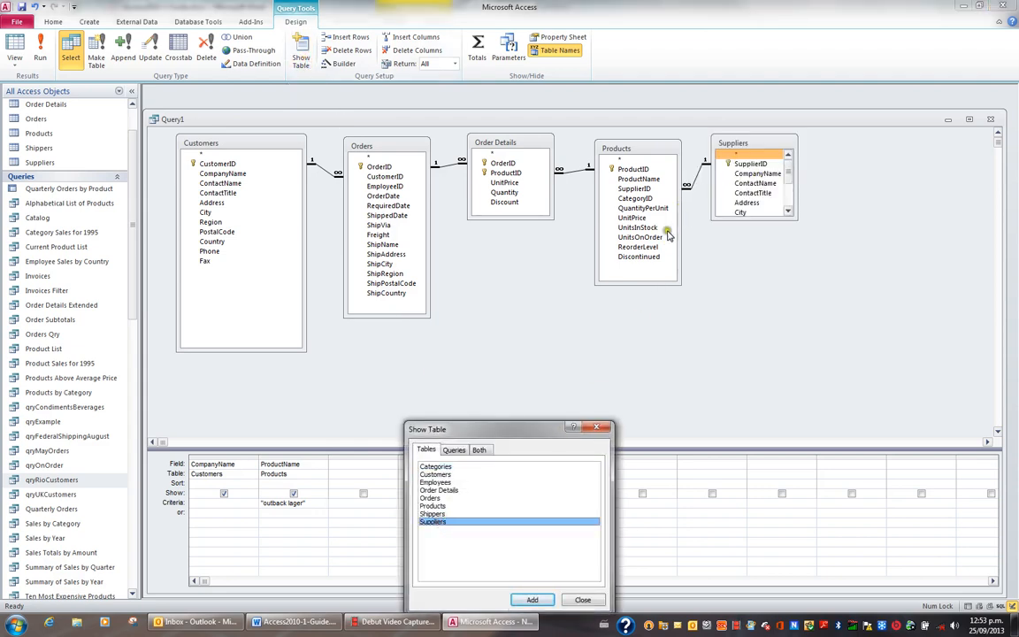
pyautogui.click(591, 601)
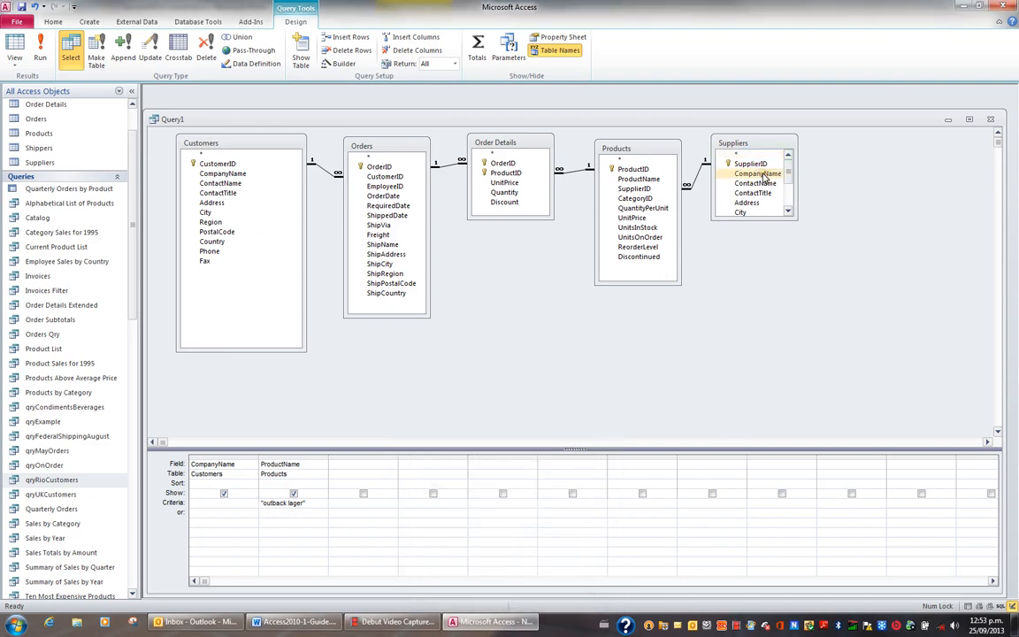
pyautogui.doubleClick(757, 174)
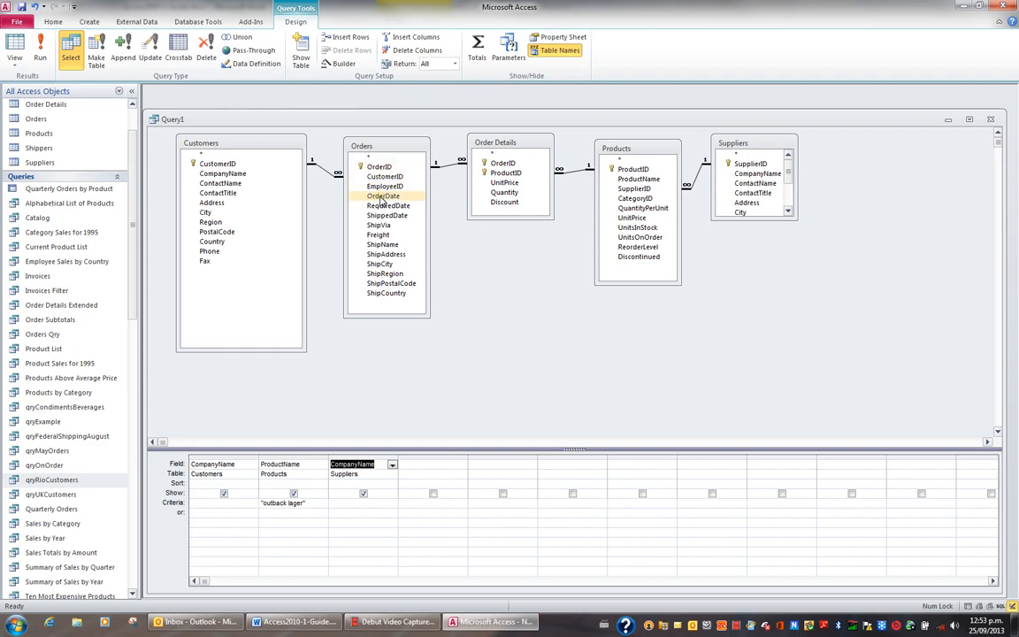
# - Add OrderDate from Orders with the criteria >=1/1/96 and <1/1/97, and widen its column to fit
pyautogui.moveTo(383, 201); pyautogui.dragTo(412, 466)
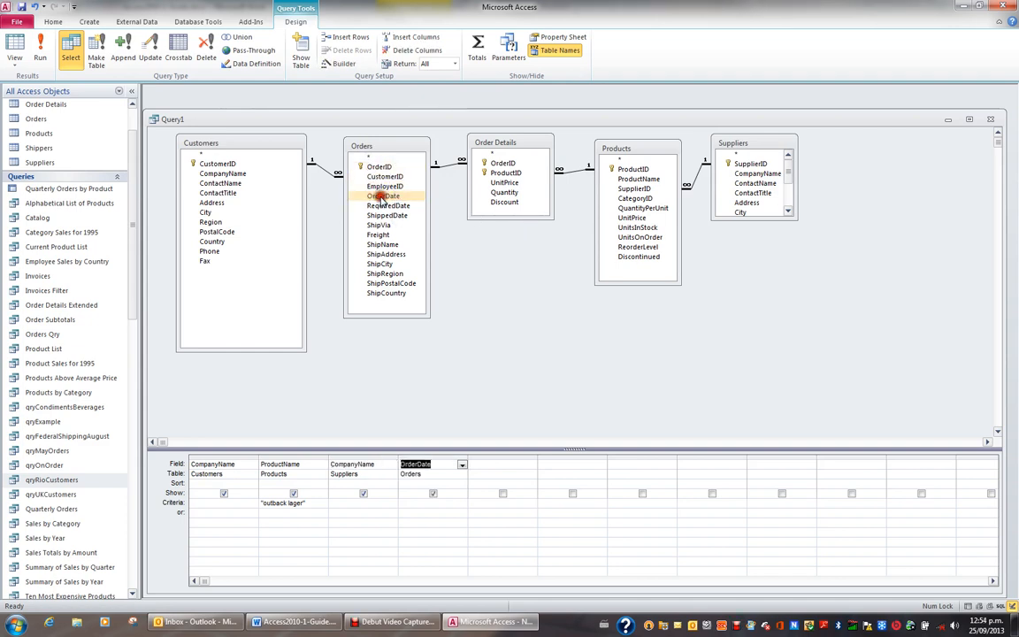
pyautogui.click(411, 504)
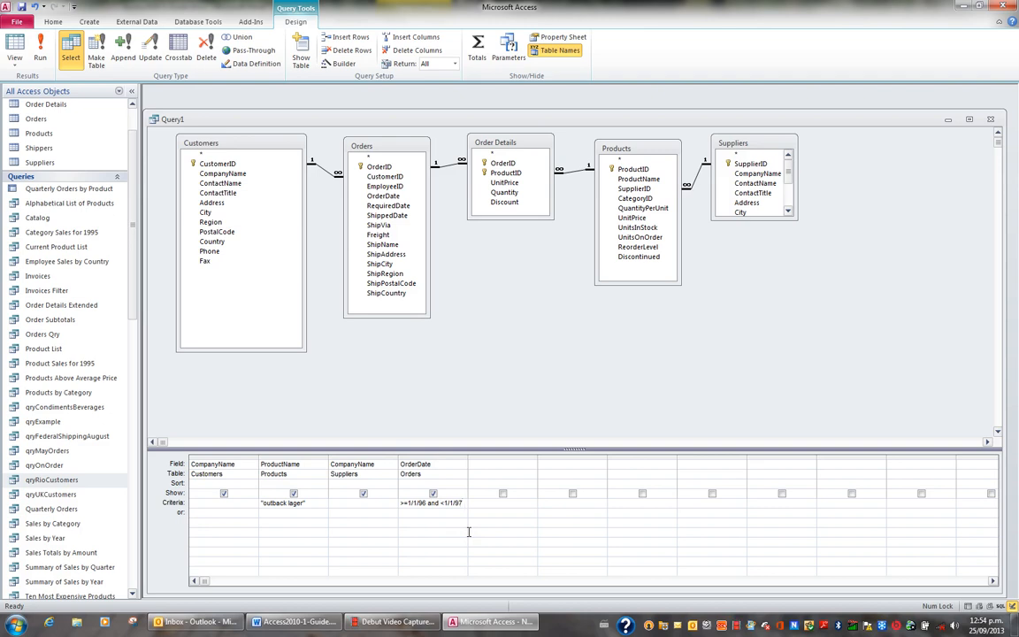
pyautogui.press('Return')
pyautogui.doubleClick(466, 460)
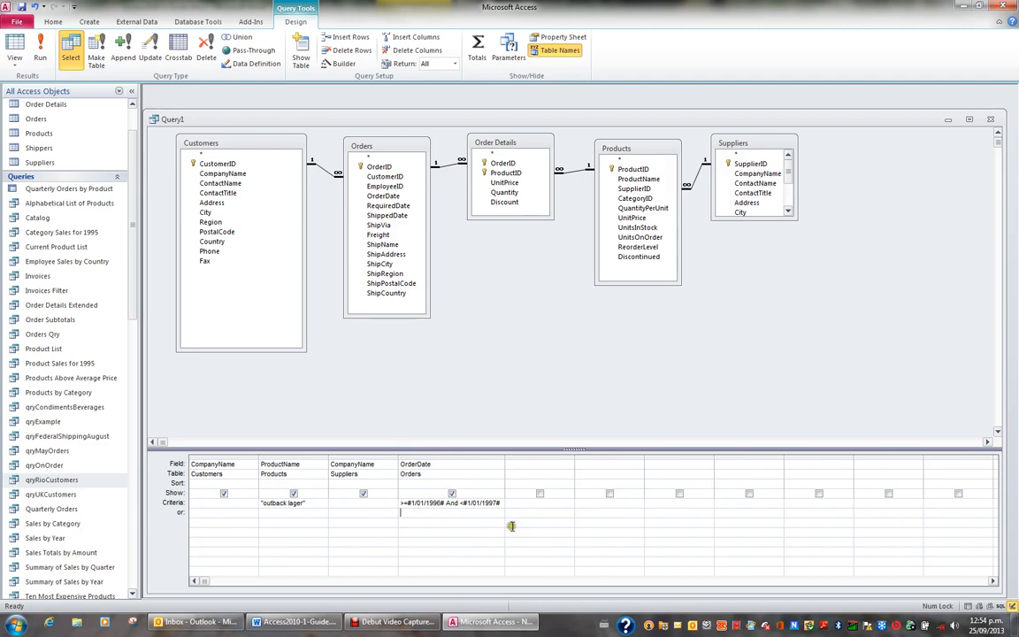
# - Add the OrderID field from the Orders table to the query grid
pyautogui.click(518, 174)
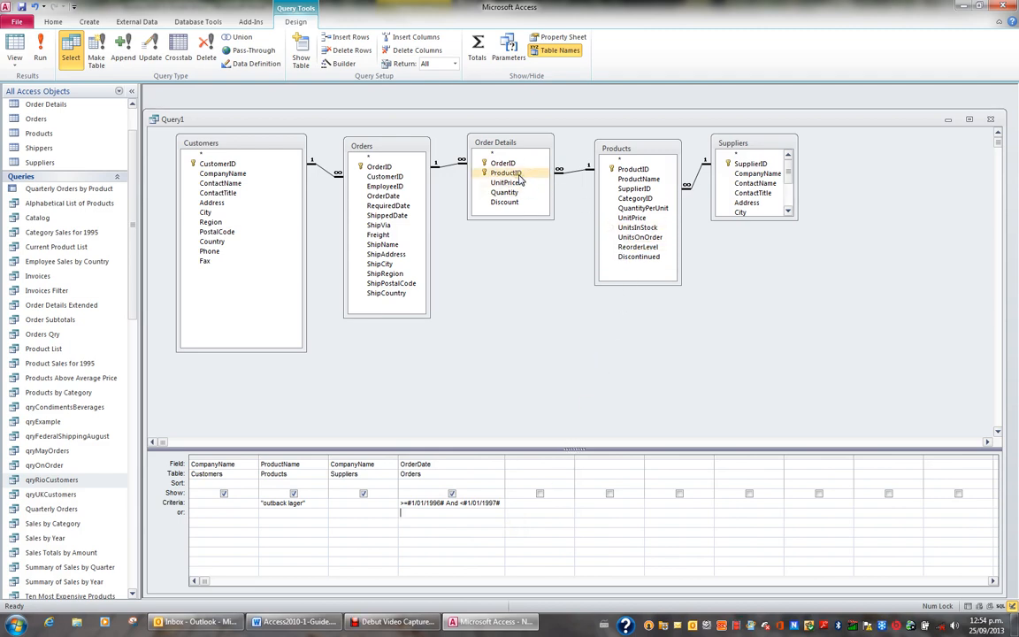
pyautogui.click(380, 168)
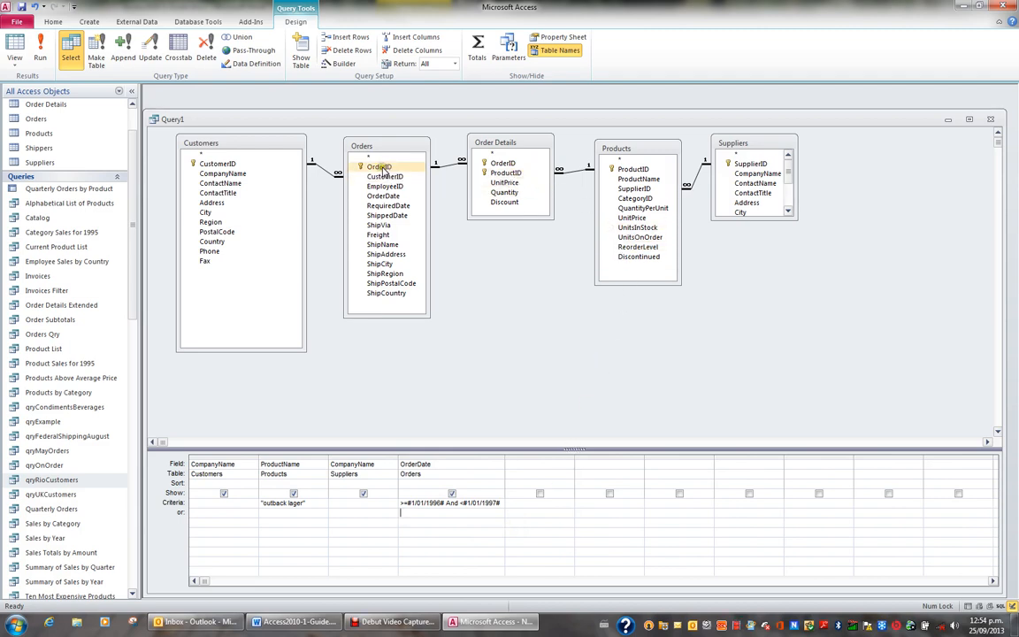
pyautogui.doubleClick(380, 167)
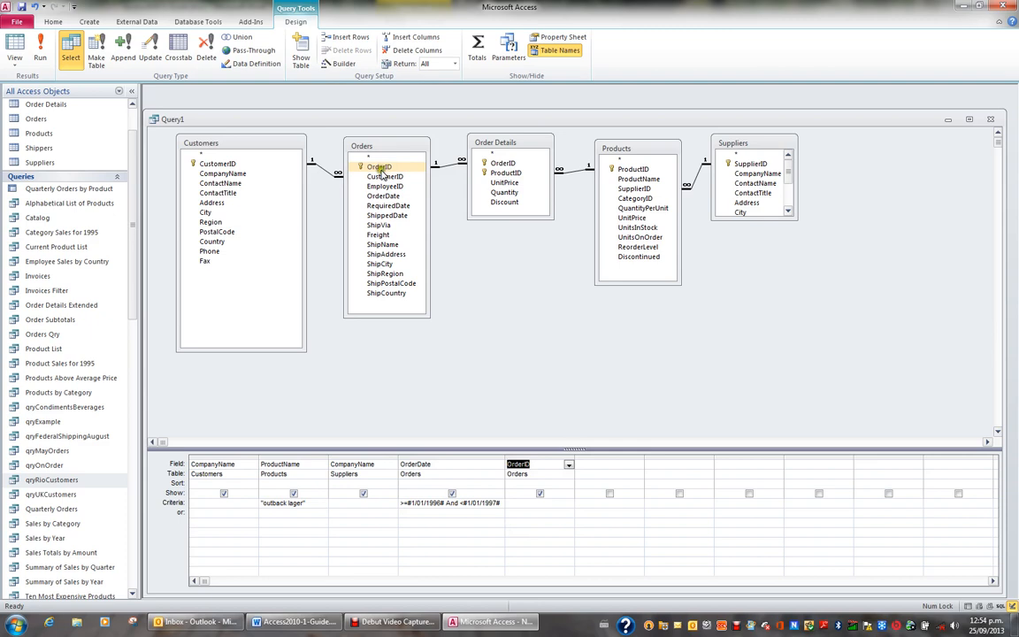
# - Add the Employees table, lengthen its field list, and include its FirstName and LastName fields in the query grid
pyautogui.click(302, 57)
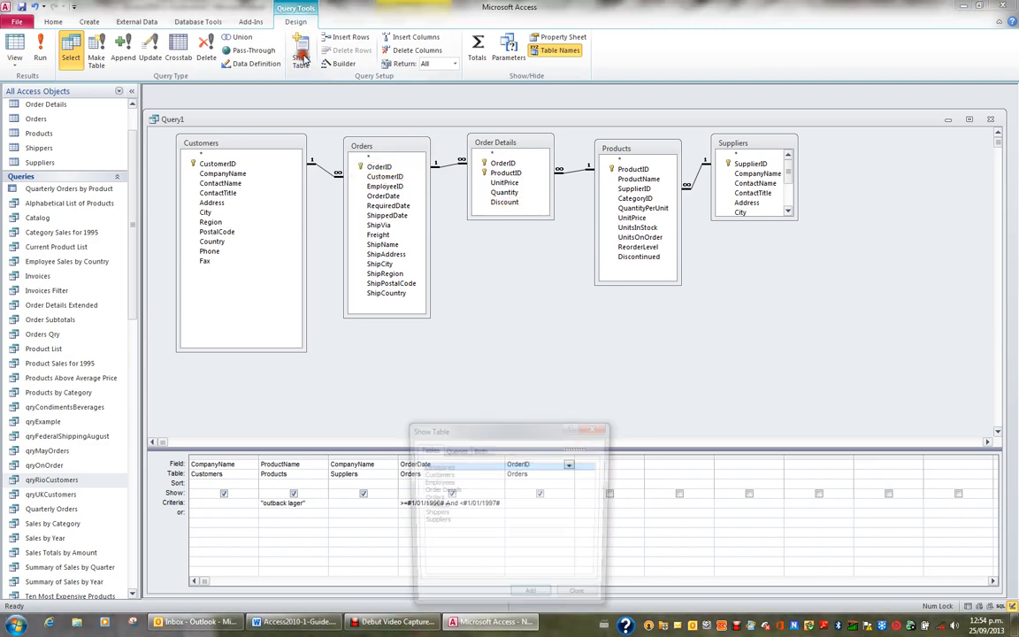
pyautogui.doubleClick(444, 482)
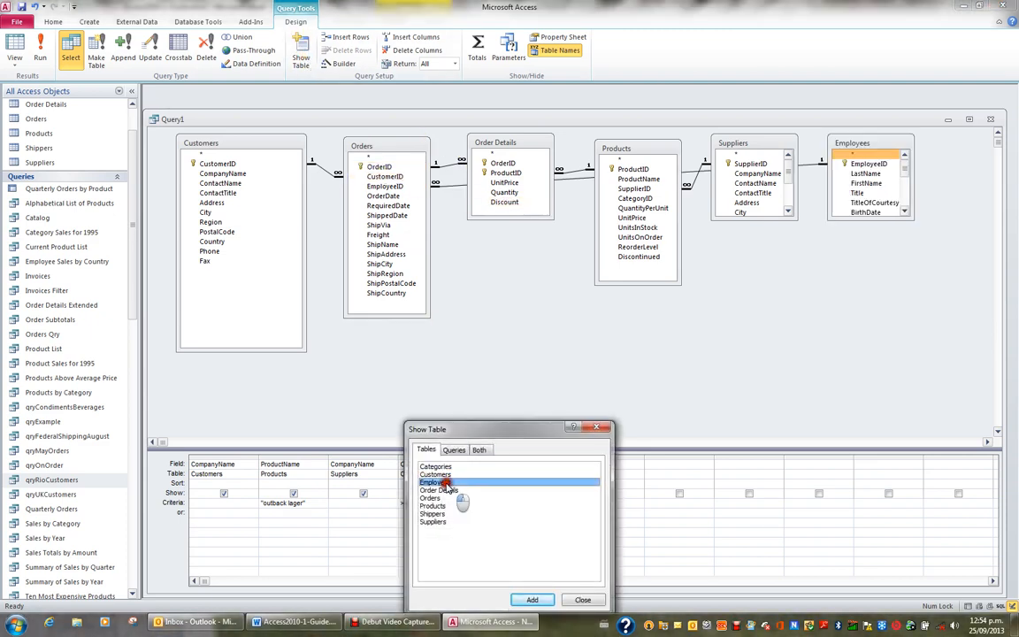
pyautogui.click(583, 599)
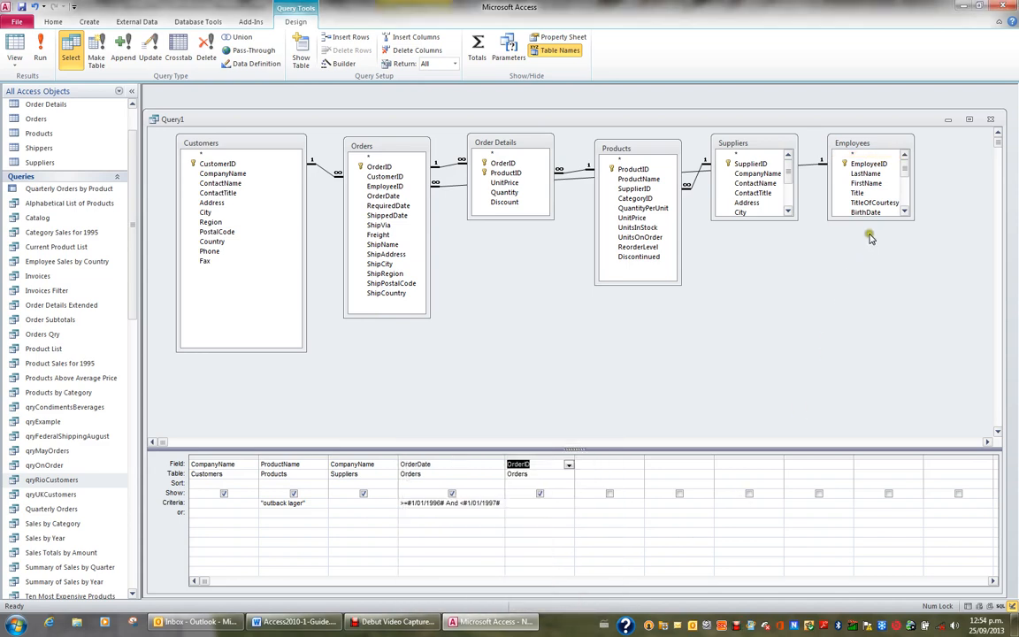
pyautogui.moveTo(866, 219); pyautogui.dragTo(871, 365)
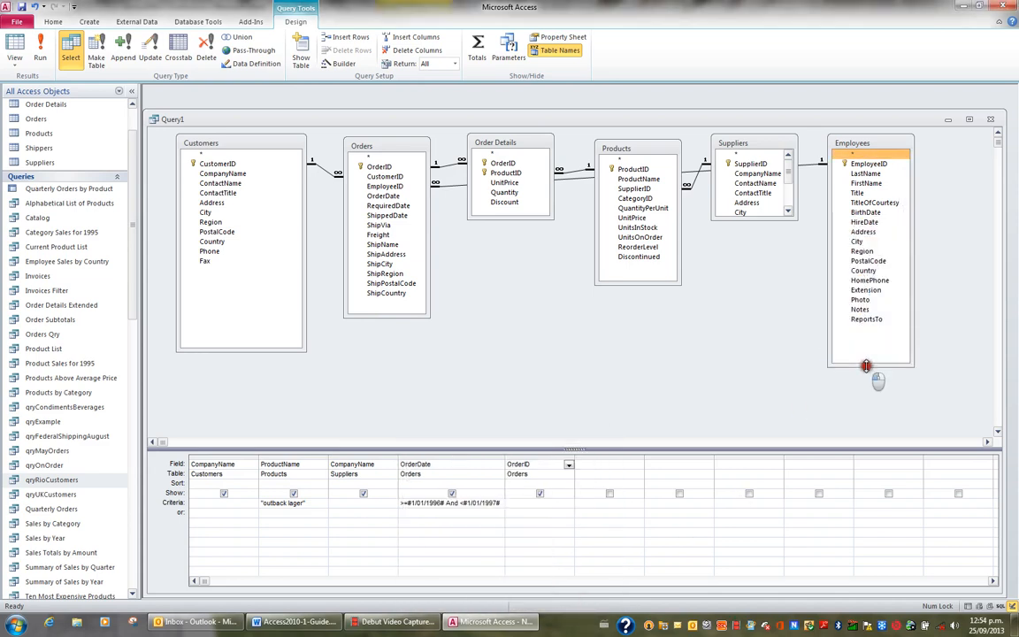
pyautogui.doubleClick(864, 184)
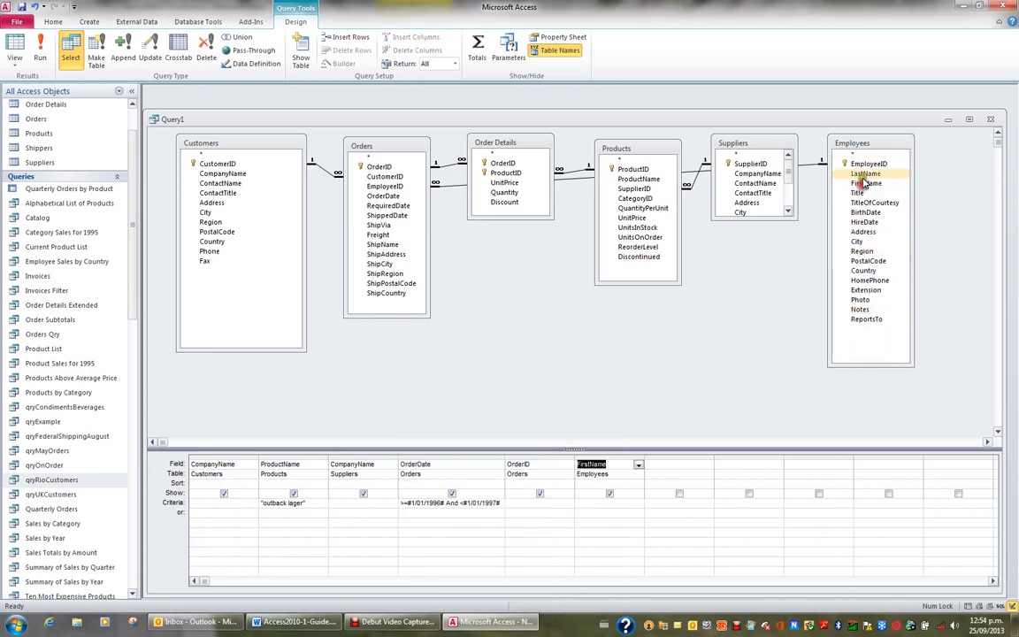
pyautogui.doubleClick(863, 173)
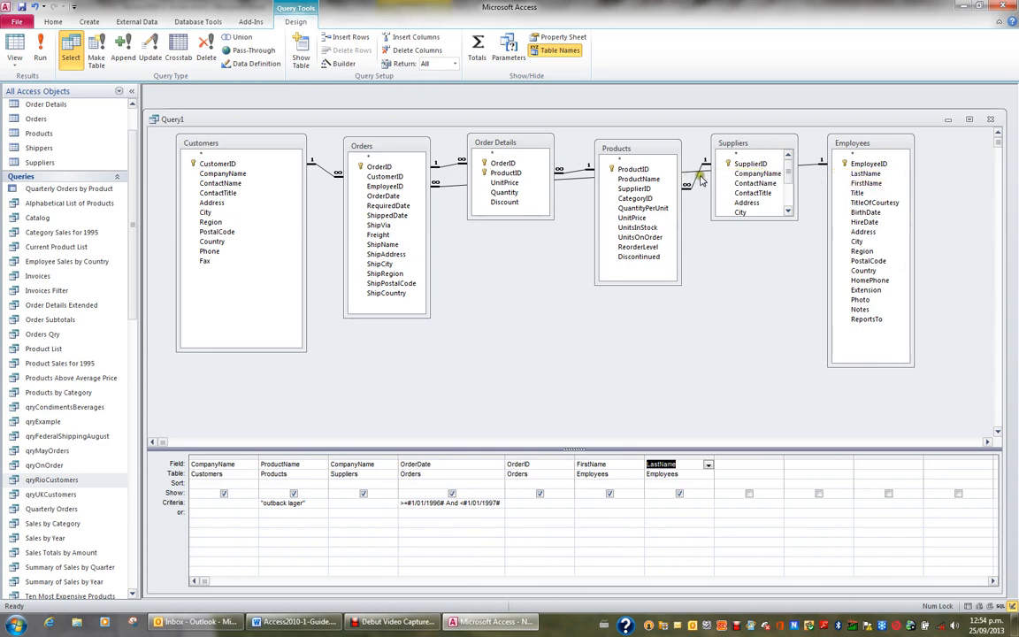
# - Move the Customers table away from the left edge of the diagram, and place Suppliers and Products side by side there
pyautogui.click(669, 173)
pyautogui.moveTo(647, 149); pyautogui.dragTo(633, 263)
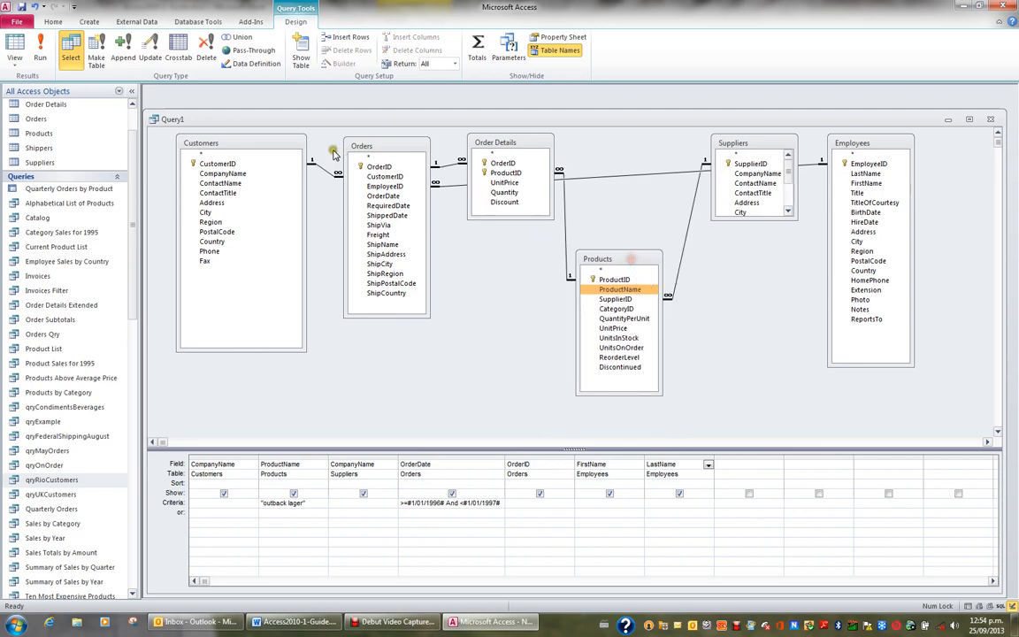
pyautogui.moveTo(281, 142); pyautogui.dragTo(274, 193)
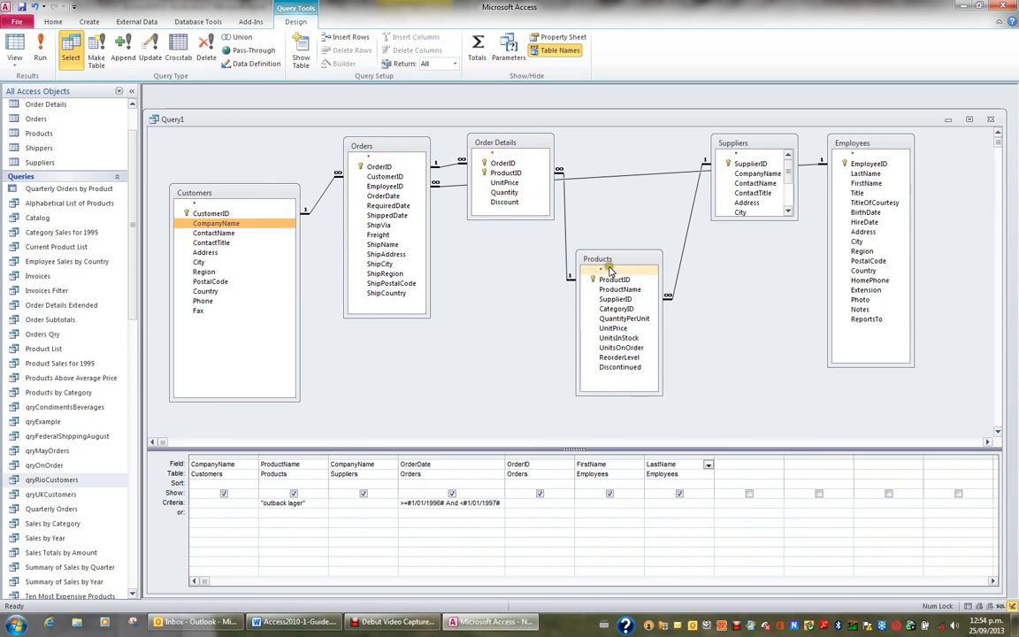
pyautogui.moveTo(280, 192); pyautogui.dragTo(476, 228)
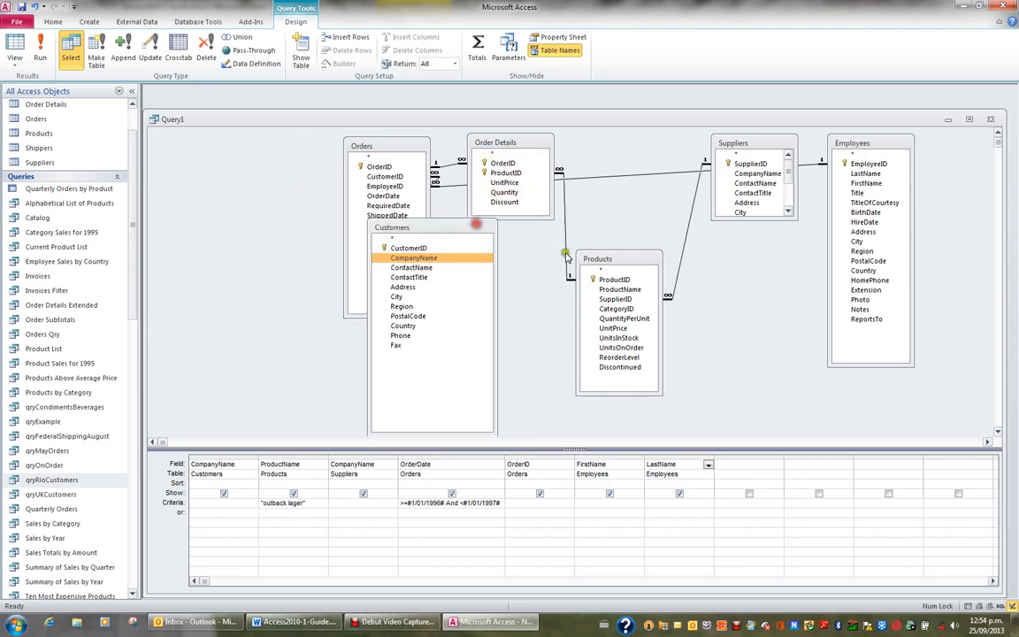
pyautogui.moveTo(622, 259); pyautogui.dragTo(292, 173)
pyautogui.moveTo(761, 141); pyautogui.dragTo(164, 131)
pyautogui.moveTo(244, 172); pyautogui.dragTo(261, 174)
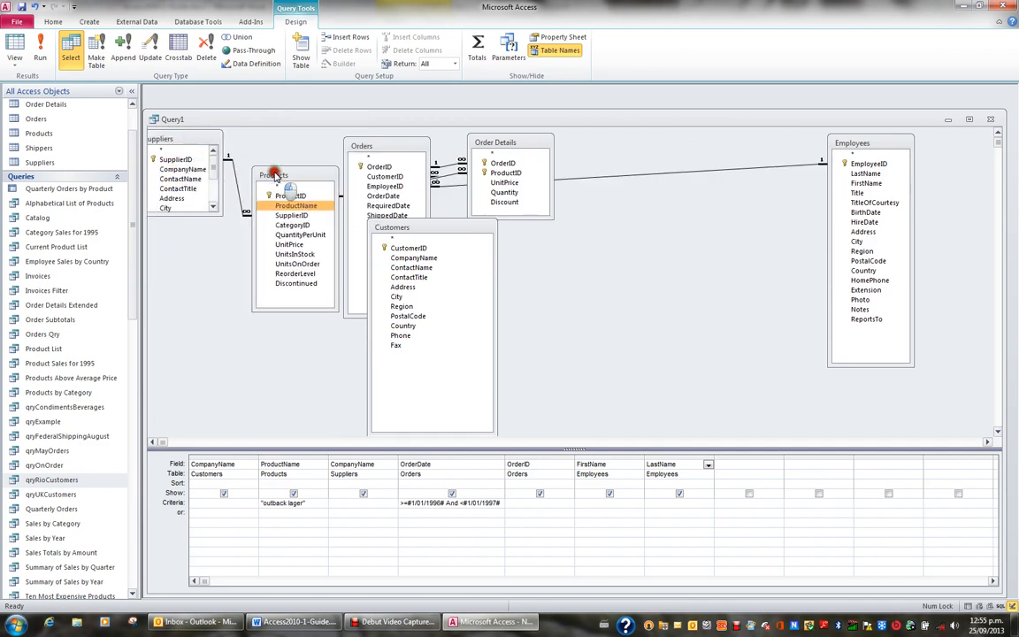
pyautogui.moveTo(194, 142); pyautogui.dragTo(207, 144)
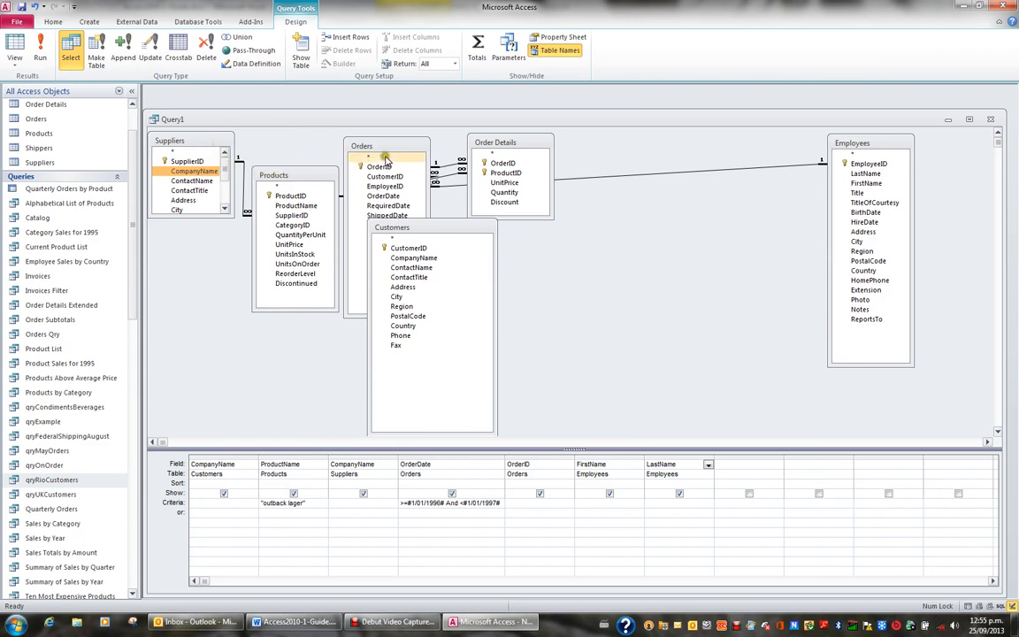
# - Untangle the join lines by placing Order Details beside Products, Orders beside Employees, and Customers between Order Details and Orders
pyautogui.moveTo(388, 146); pyautogui.dragTo(553, 153)
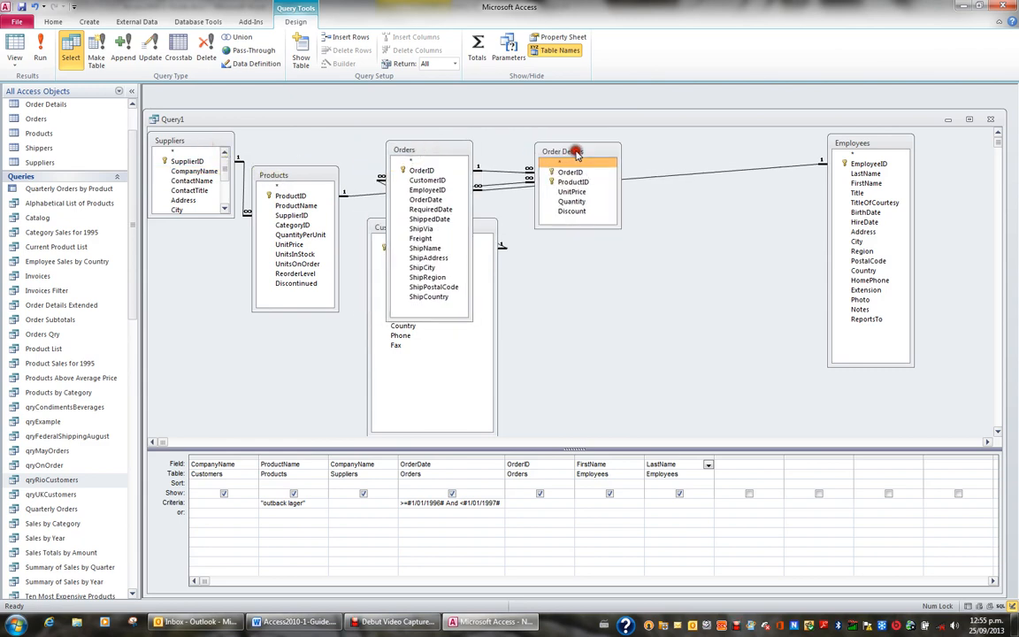
pyautogui.moveTo(482, 227); pyautogui.dragTo(631, 251)
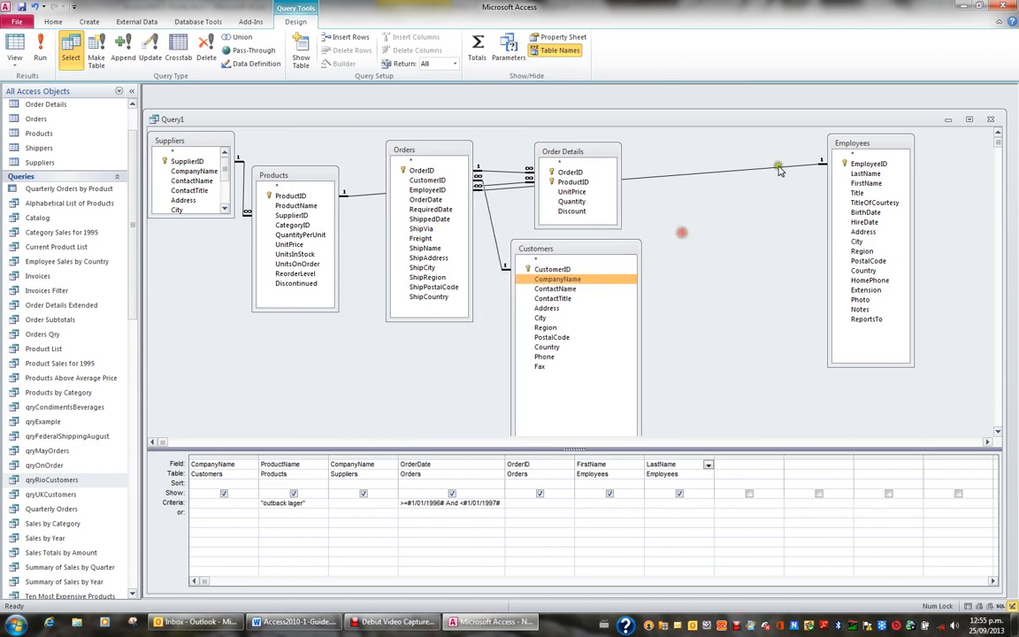
pyautogui.moveTo(416, 148); pyautogui.dragTo(741, 169)
pyautogui.click(589, 153)
pyautogui.moveTo(590, 153); pyautogui.dragTo(443, 144)
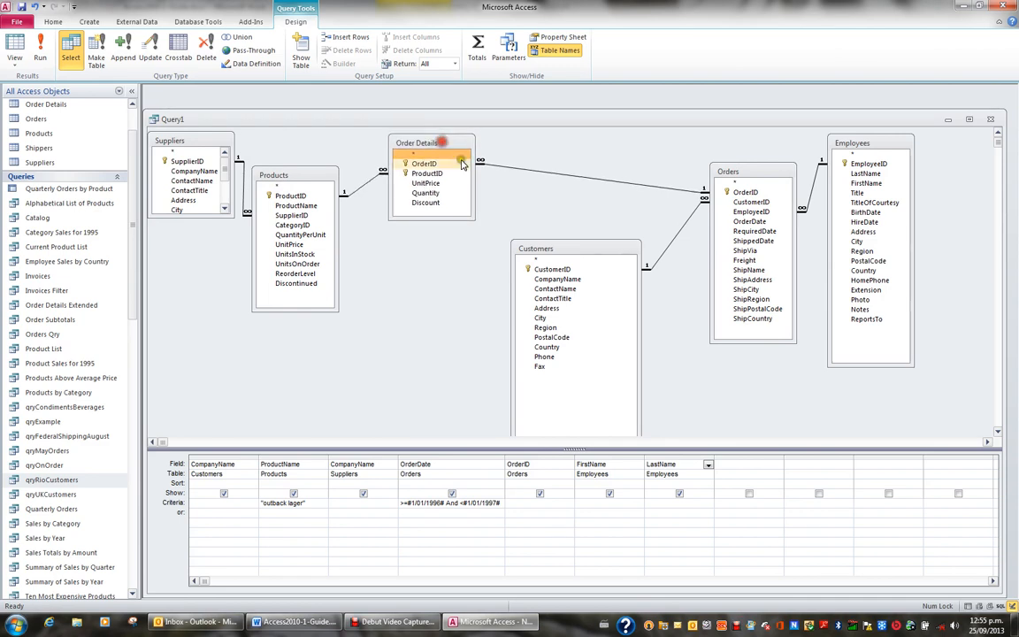
pyautogui.moveTo(558, 247); pyautogui.dragTo(529, 220)
pyautogui.moveTo(739, 174); pyautogui.dragTo(707, 178)
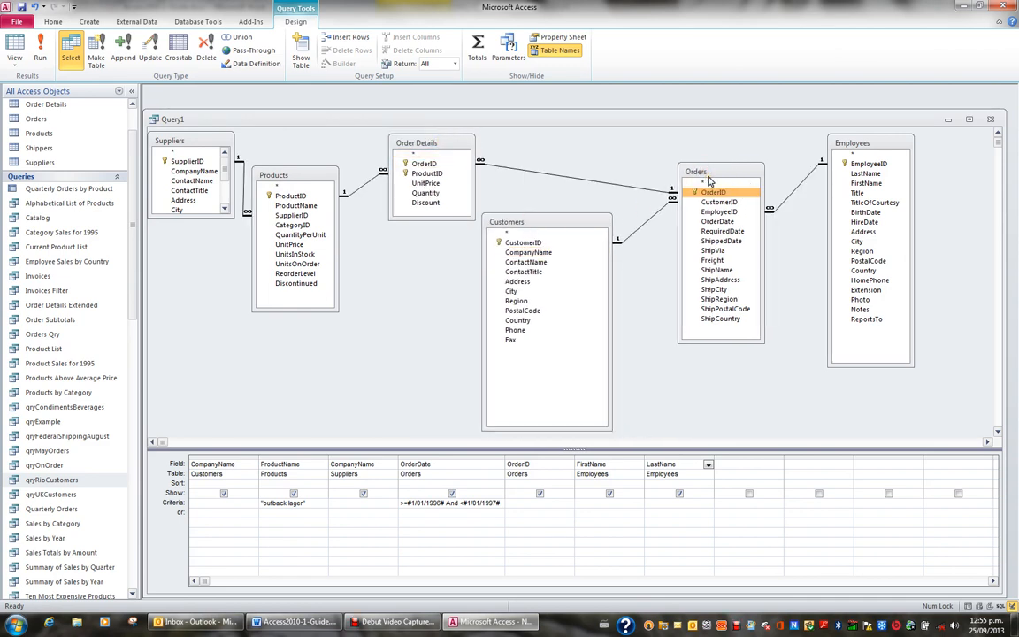
pyautogui.click(708, 176)
# - Add the Shippers table to the query, place it below Orders, and include its CompanyName field in the grid
pyautogui.click(301, 49)
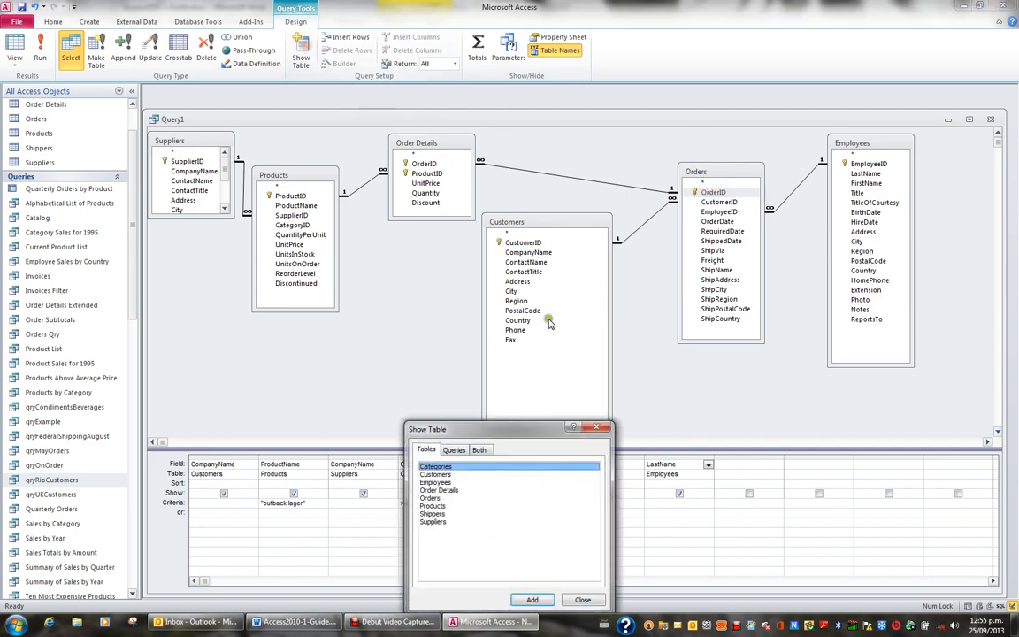
pyautogui.doubleClick(432, 513)
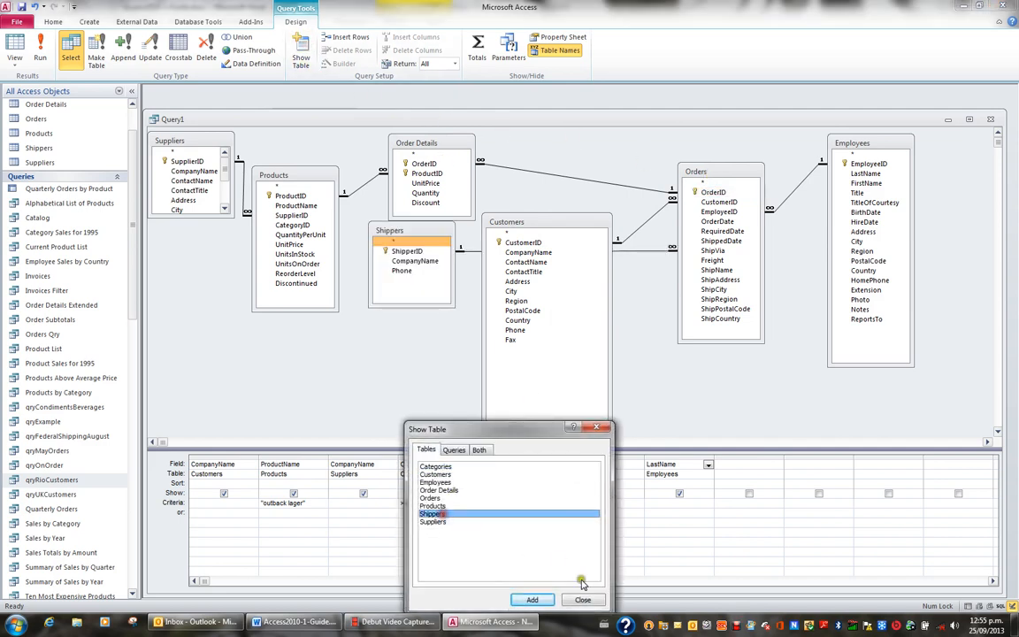
pyautogui.click(581, 600)
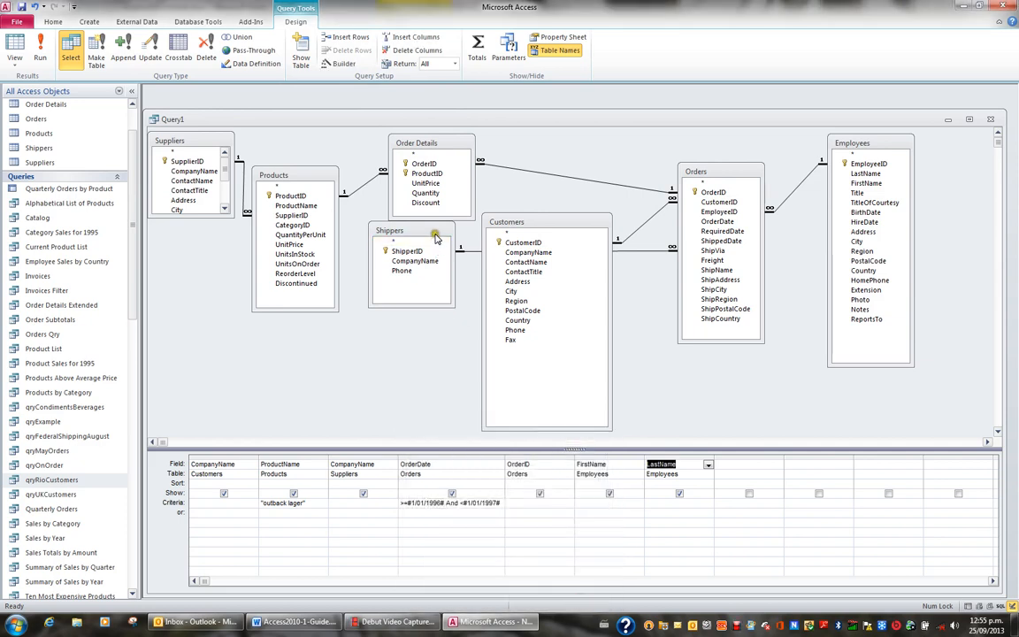
pyautogui.click(440, 232)
pyautogui.moveTo(440, 233); pyautogui.dragTo(802, 368)
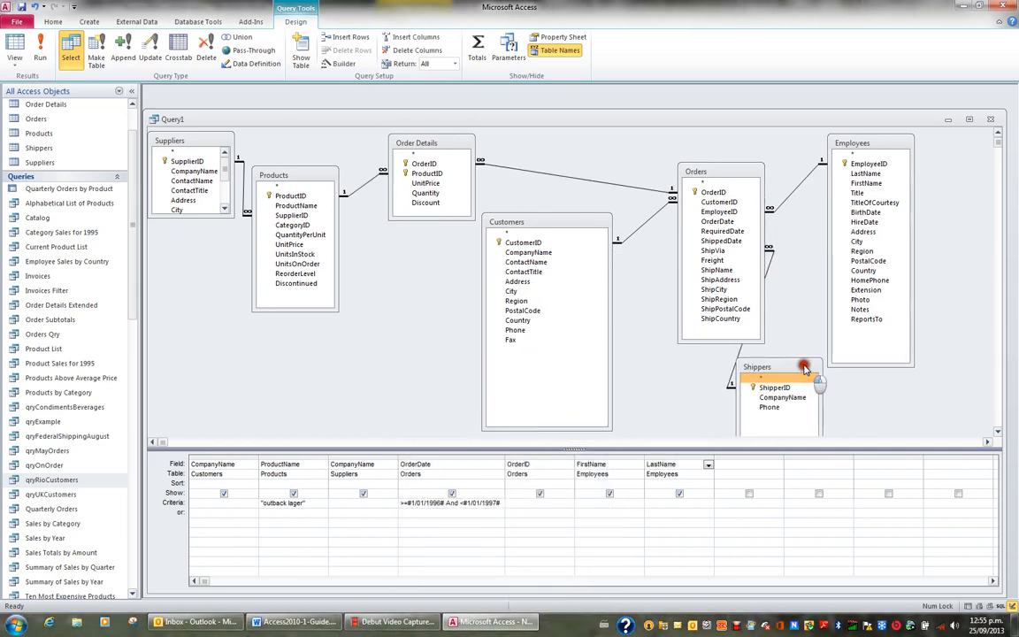
pyautogui.doubleClick(778, 398)
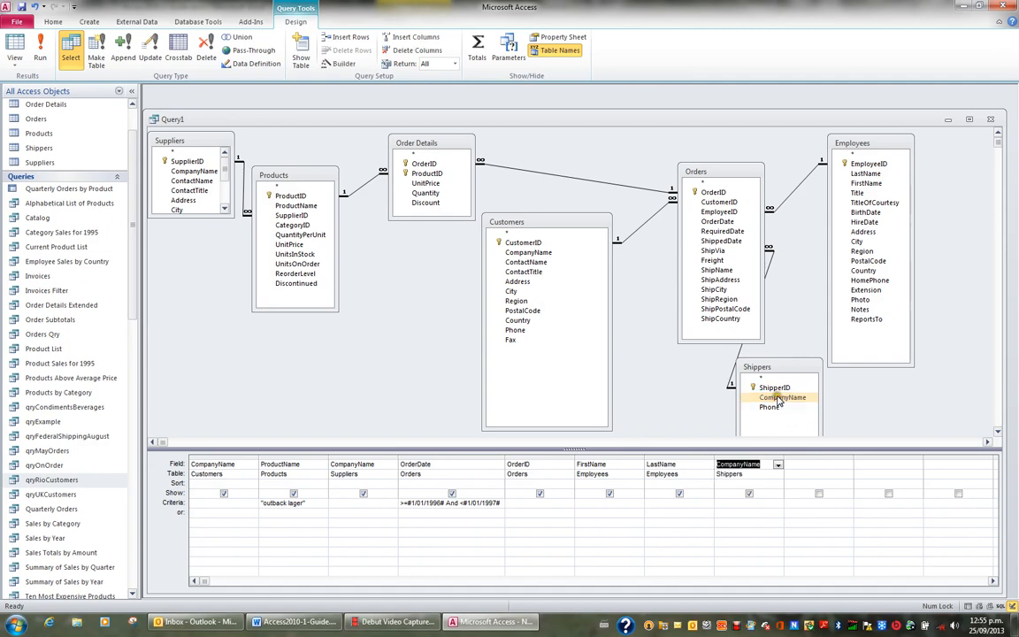
# - Display the query's results as a datasheet and save the query as qryOutbackLager
pyautogui.click(14, 45)
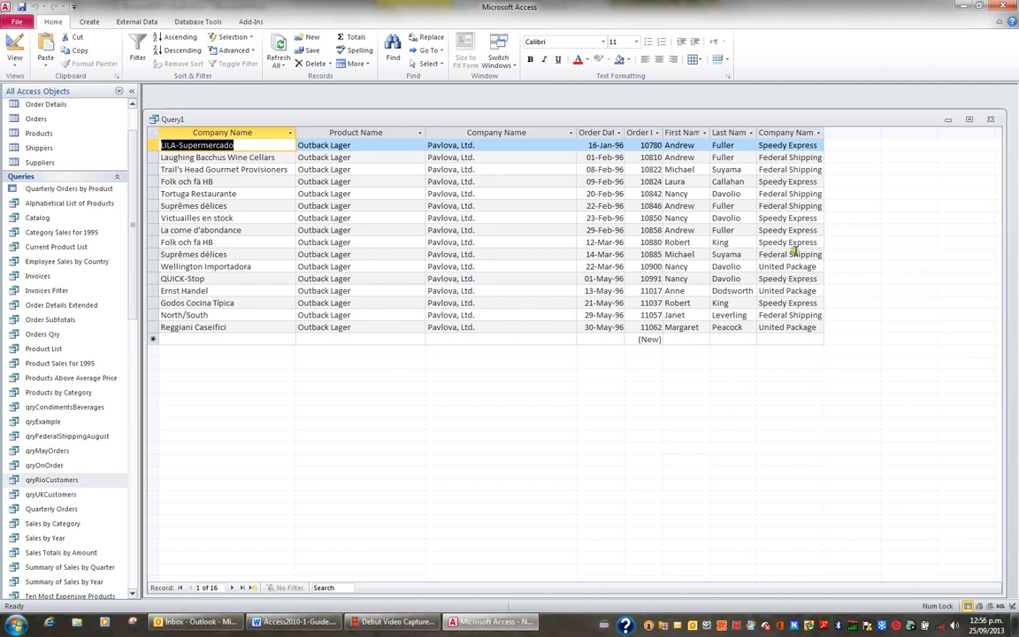
pyautogui.click(21, 7)
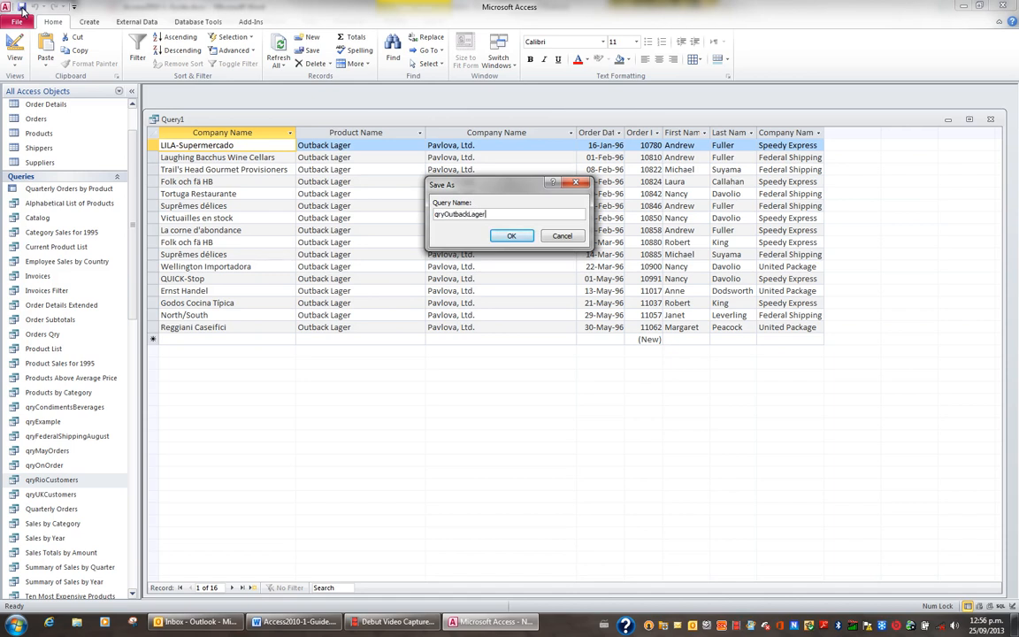
pyautogui.click(512, 236)
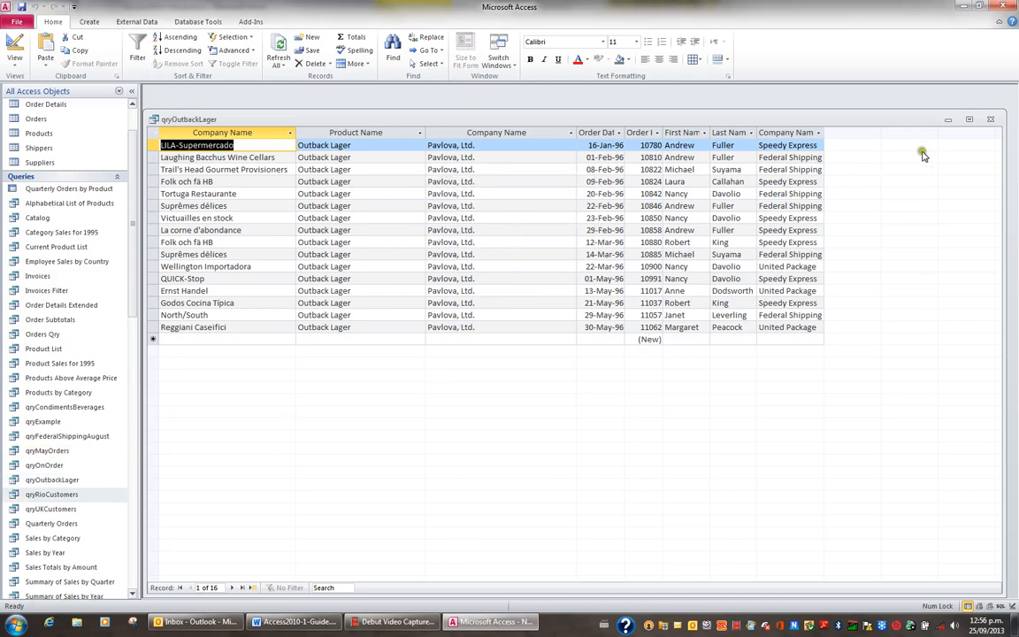
# - Close the query and reopen the saved qryOutbackLager to view its results
pyautogui.click(989, 119)
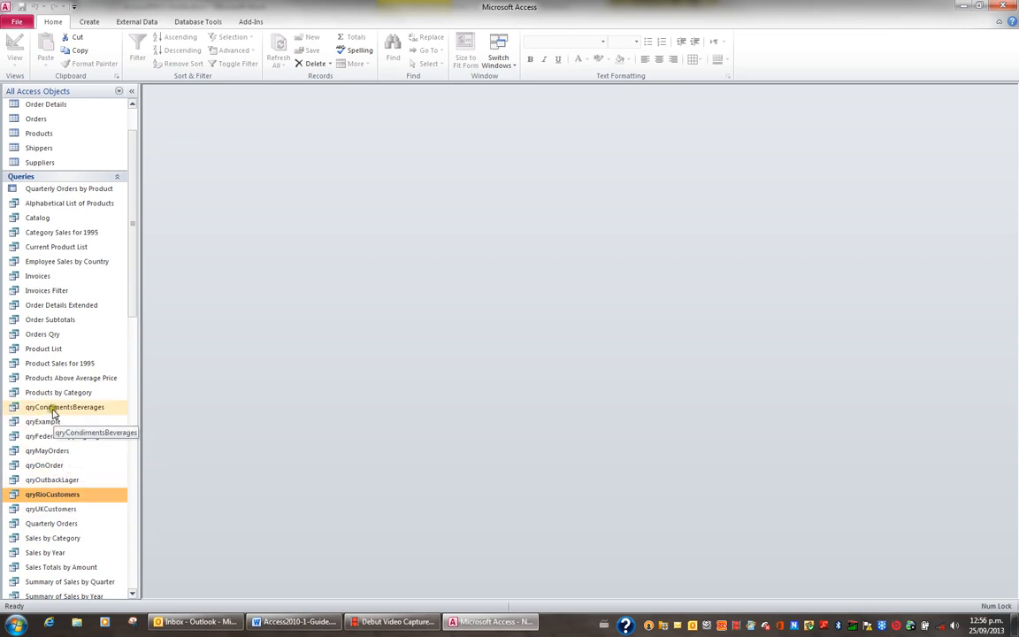
pyautogui.click(53, 481)
pyautogui.doubleClick(53, 480)
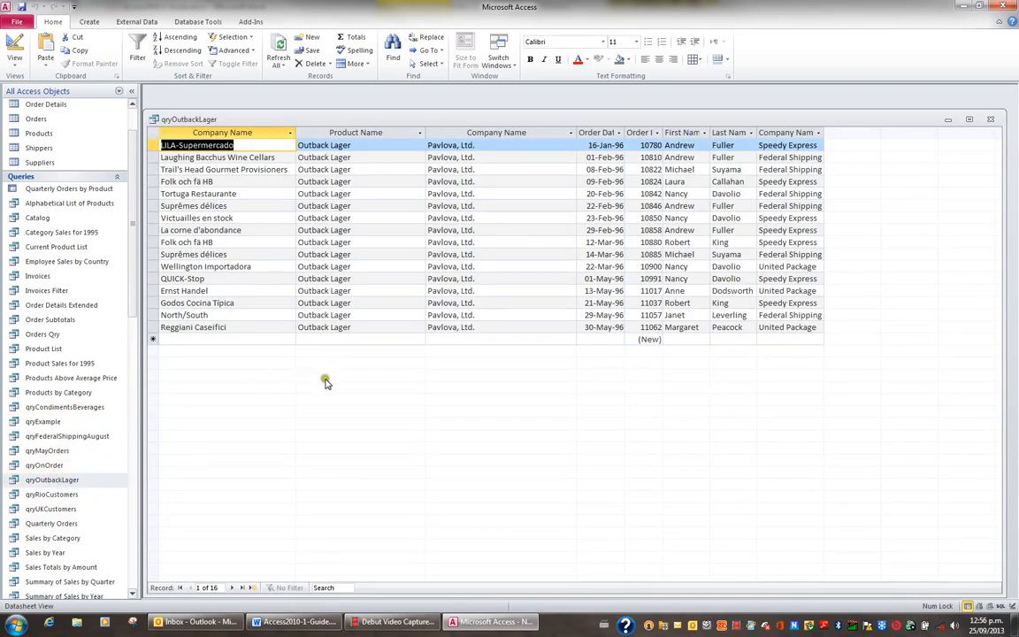